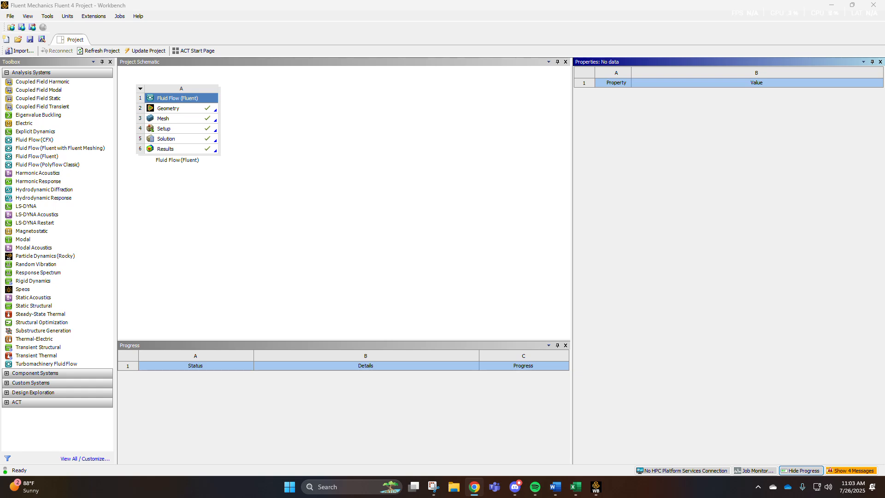
Add a new Fluid Flow (Fluent) analysis system to the project schematic.
{"action": "left_click", "coordinate": [211, 188]}
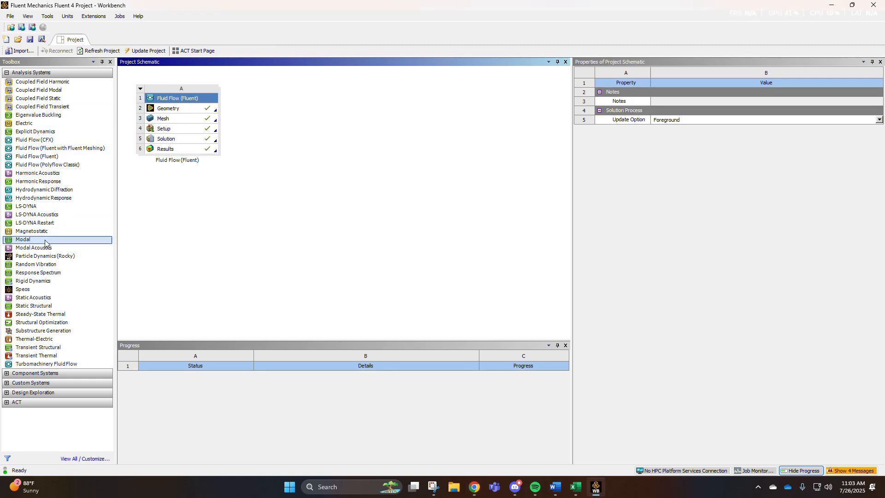
{"action": "left_click_drag", "start_coordinate": [37, 156], "coordinate": [302, 147]}
{"action": "left_click", "coordinate": [285, 110]}
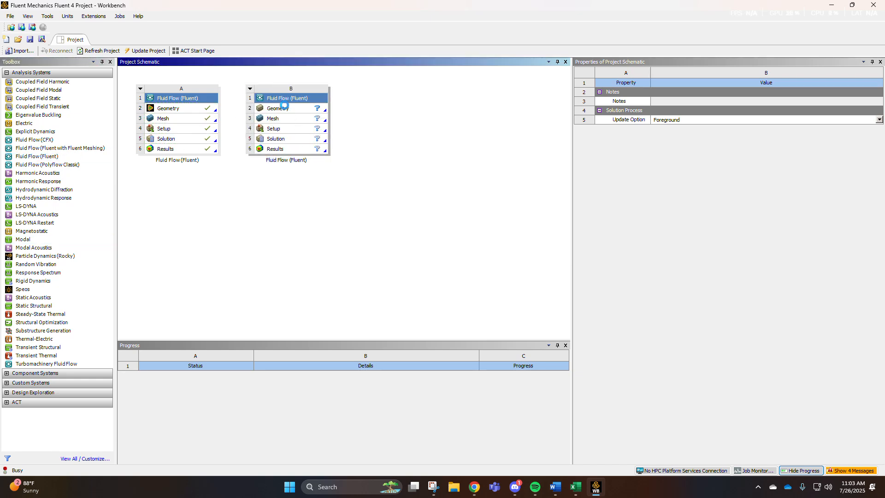
Rename the new system as "Part A: Final Project".
{"action": "left_click", "coordinate": [284, 169]}
{"action": "left_click", "coordinate": [301, 160]}
{"action": "left_click", "coordinate": [299, 159]}
{"action": "double_click", "coordinate": [298, 159]}
{"action": "key", "text": "ctrl+a"}
{"action": "type", "text": "Part"}
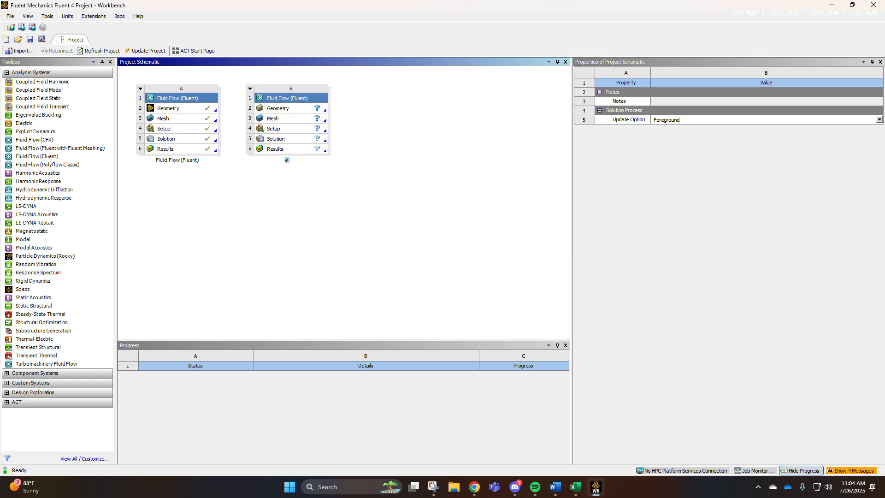
{"action": "type", "text": " A: FInal Project"}
{"action": "key", "text": "Return"}
Open the new system's geometry in a new DesignModeler geometry.
{"action": "left_click", "coordinate": [287, 113]}
{"action": "right_click", "coordinate": [287, 113]}
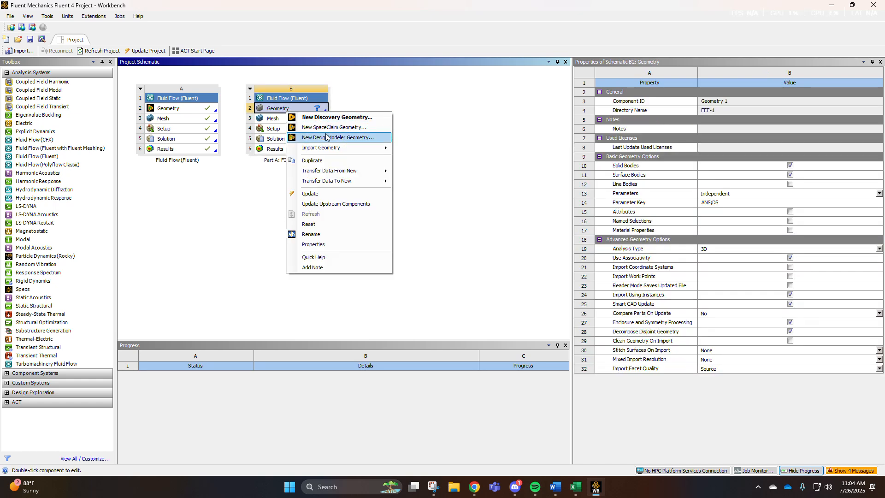
{"action": "left_click", "coordinate": [327, 135]}
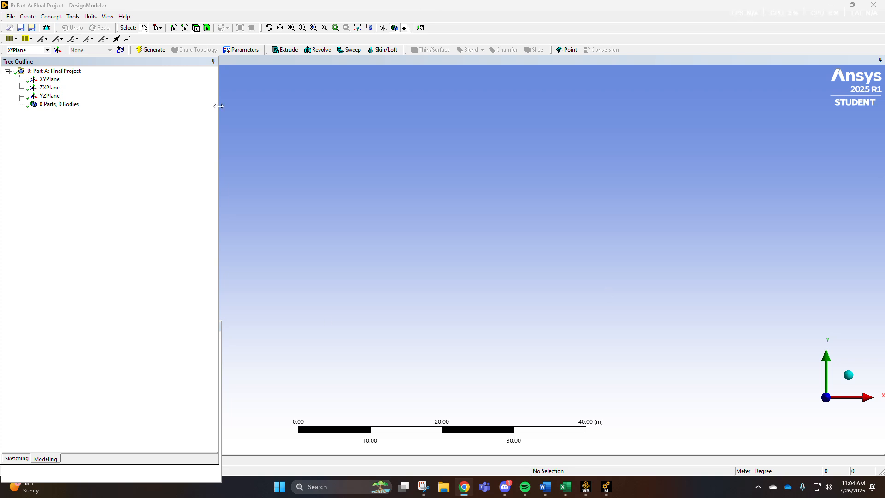
Create a new sketch on the XYPlane and switch to sketching mode.
{"action": "left_click", "coordinate": [51, 81]}
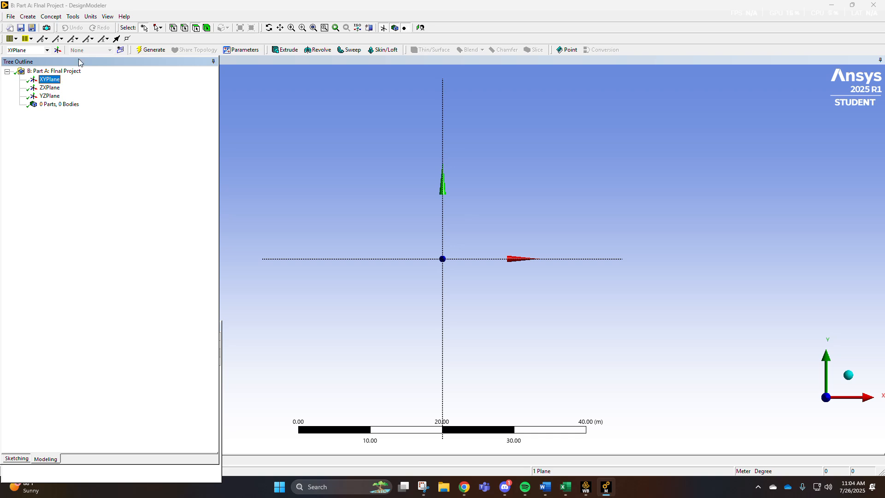
{"action": "left_click", "coordinate": [119, 50]}
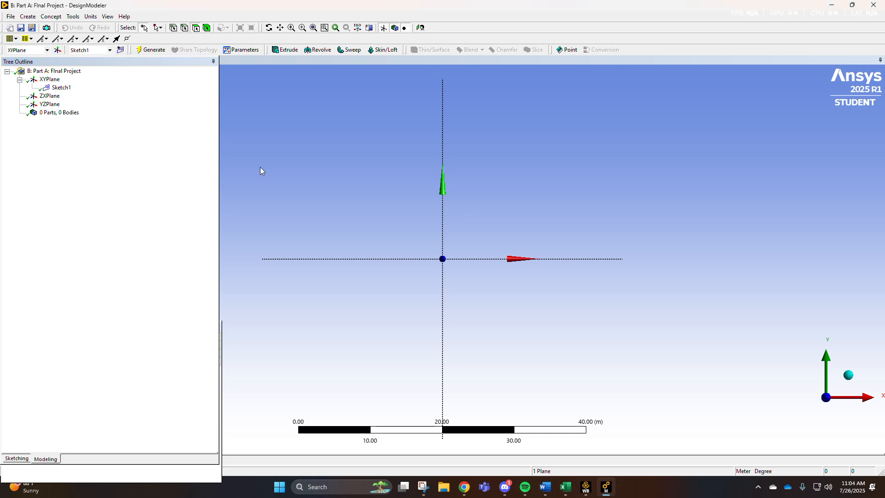
{"action": "left_click", "coordinate": [55, 88]}
{"action": "left_click", "coordinate": [17, 458]}
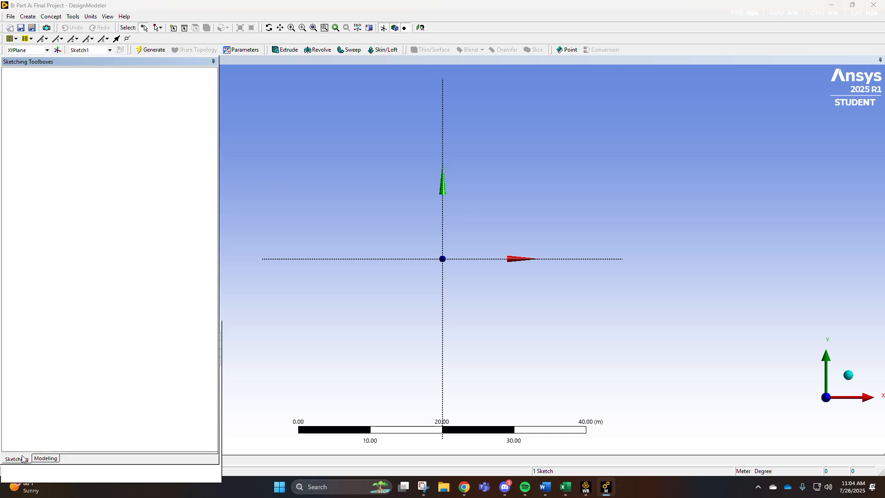
Draw three collinear line segments along the X axis, about 18, 16 and 12 m long.
{"action": "left_click", "coordinate": [18, 83]}
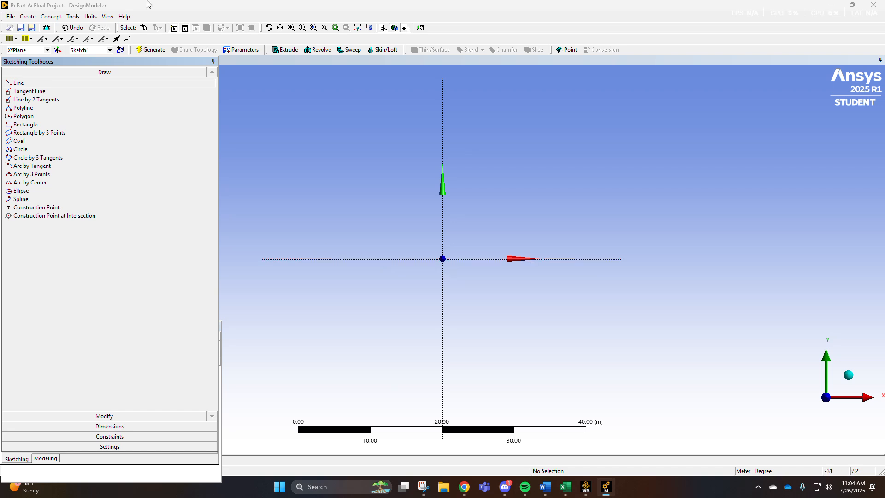
{"action": "left_click", "coordinate": [283, 259]}
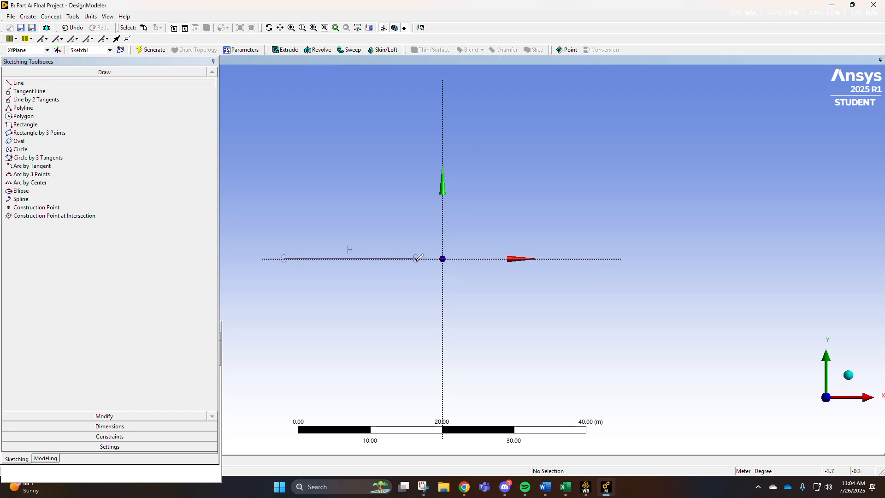
{"action": "left_click", "coordinate": [535, 259]}
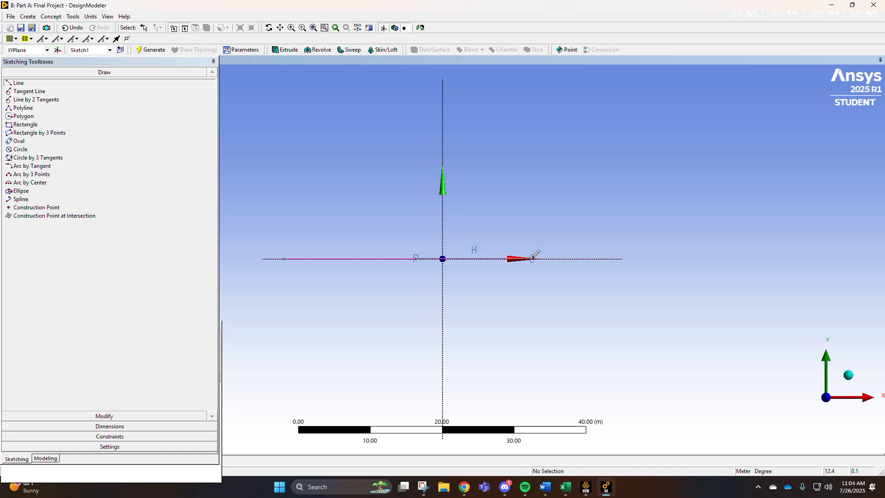
{"action": "left_click", "coordinate": [535, 258]}
{"action": "left_click", "coordinate": [621, 258]}
{"action": "key", "text": "Escape"}
Add horizontal dimensions to each of the three line segments.
{"action": "left_click", "coordinate": [97, 426]}
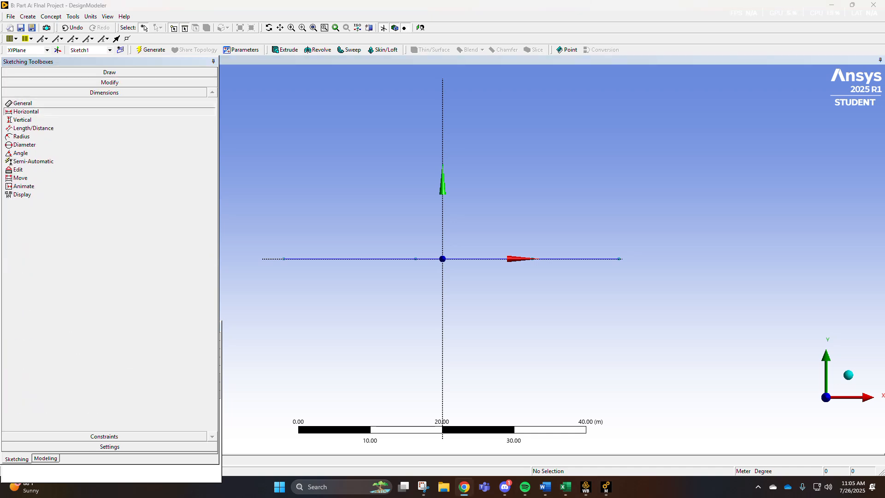
{"action": "left_click", "coordinate": [349, 261]}
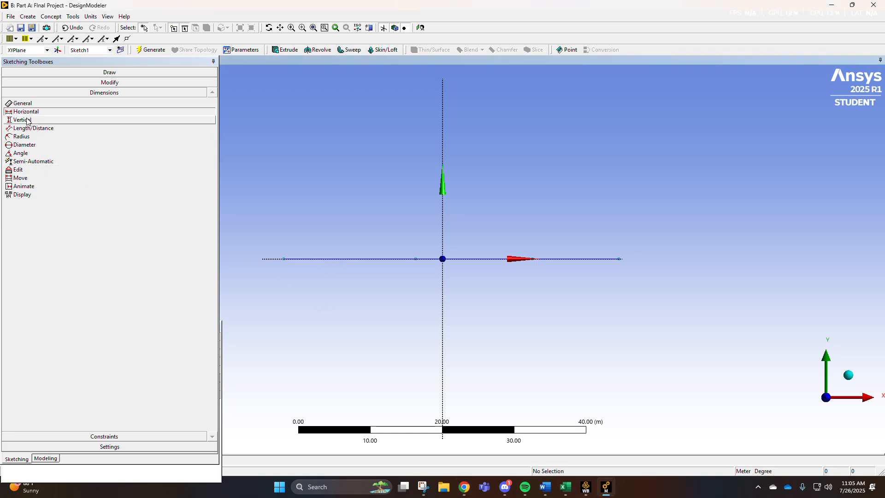
{"action": "left_click", "coordinate": [284, 258]}
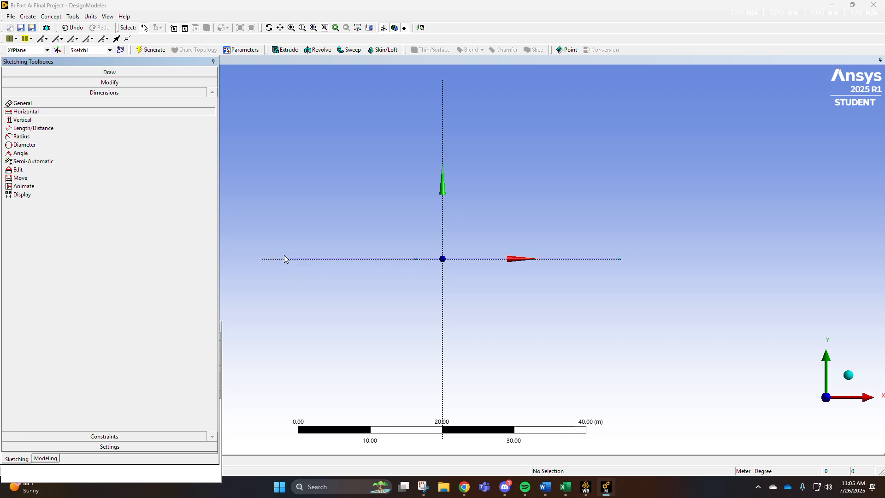
{"action": "left_click", "coordinate": [416, 259]}
{"action": "left_click", "coordinate": [355, 313]}
{"action": "left_click", "coordinate": [416, 259]}
{"action": "left_click", "coordinate": [534, 260]}
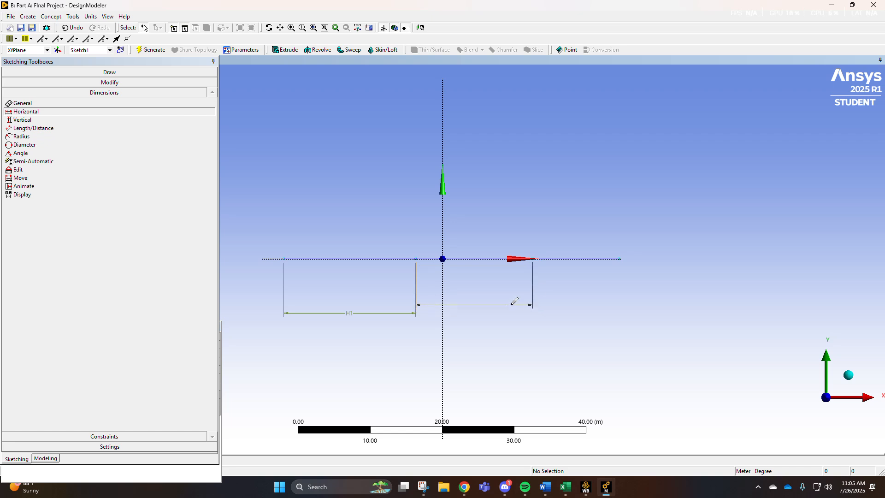
{"action": "left_click", "coordinate": [480, 309]}
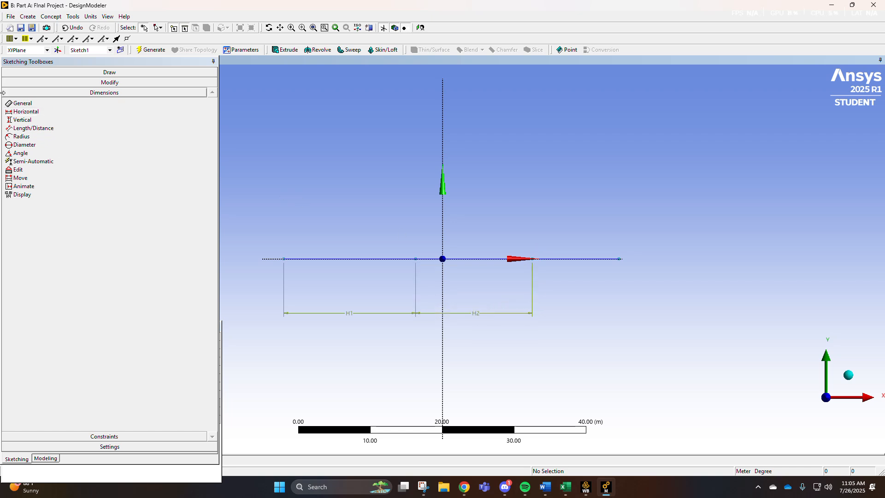
{"action": "scroll", "coordinate": [537, 266], "scroll_direction": "up", "scroll_amount": 2}
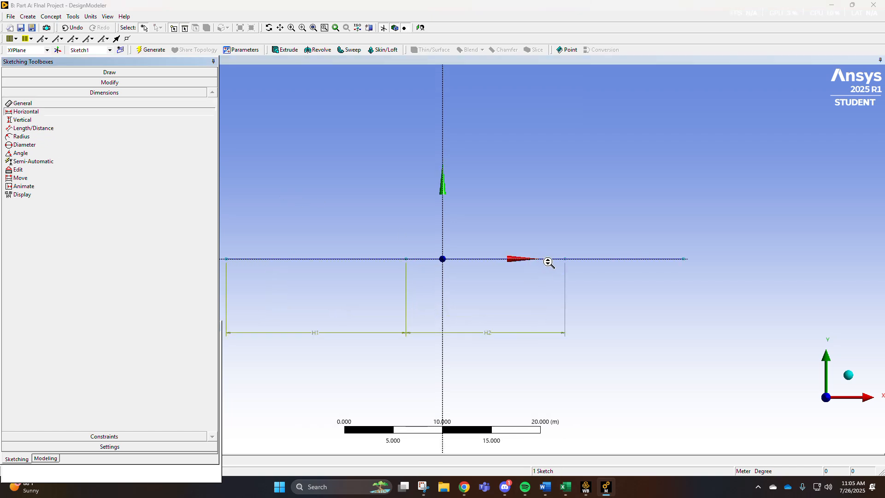
{"action": "left_click", "coordinate": [568, 264]}
{"action": "left_click", "coordinate": [684, 262]}
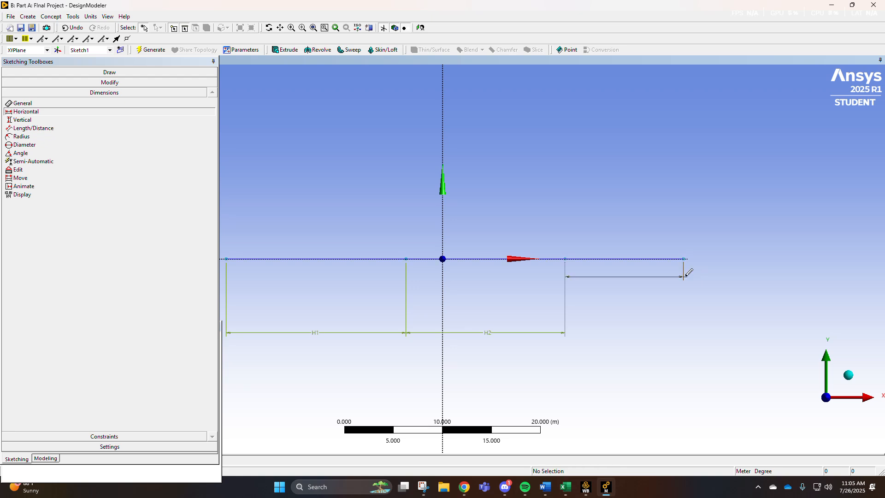
{"action": "left_click", "coordinate": [636, 333]}
{"action": "scroll", "coordinate": [415, 336], "scroll_direction": "down", "scroll_amount": 1}
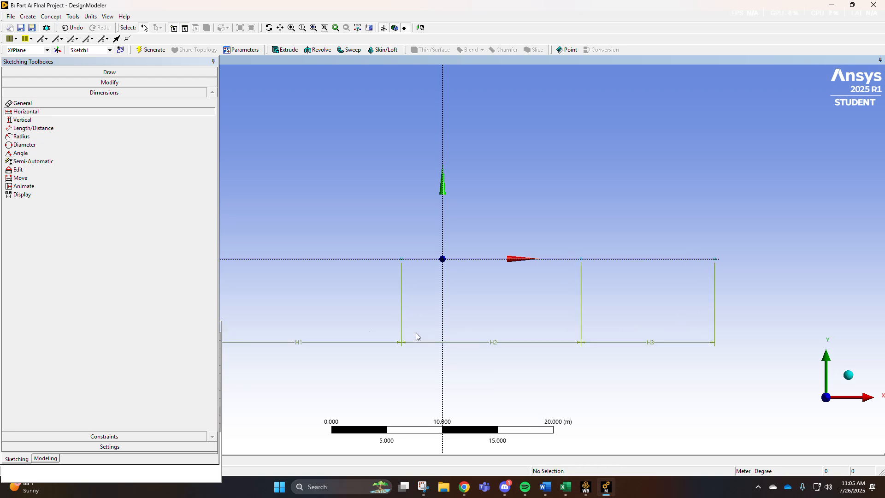
{"action": "mouse_move", "coordinate": [93, 470]}
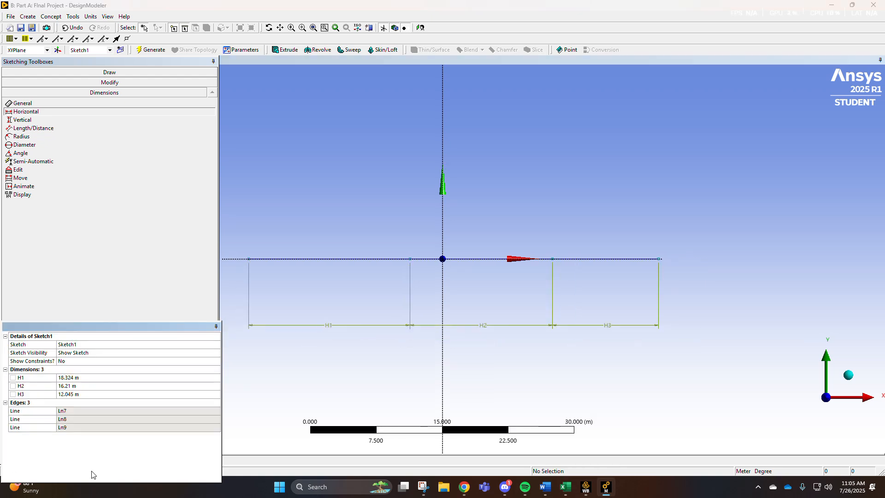
Set the dimensions H1 to 1.1176 m, H2 to 1.2192 m and H3 to 1.5748 m.
{"action": "left_click", "coordinate": [73, 378]}
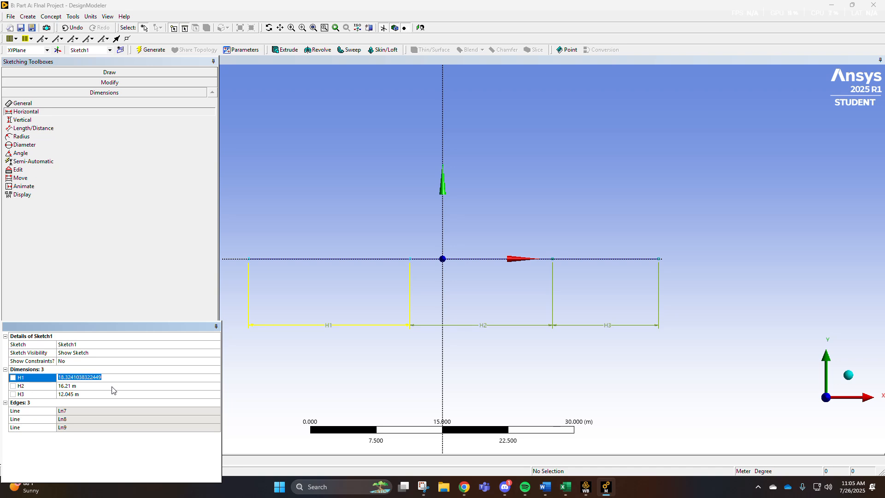
{"action": "left_click", "coordinate": [94, 452]}
{"action": "left_click", "coordinate": [94, 377]}
{"action": "type", "text": "1.1176"}
{"action": "key", "text": "Return"}
{"action": "left_click", "coordinate": [106, 385]}
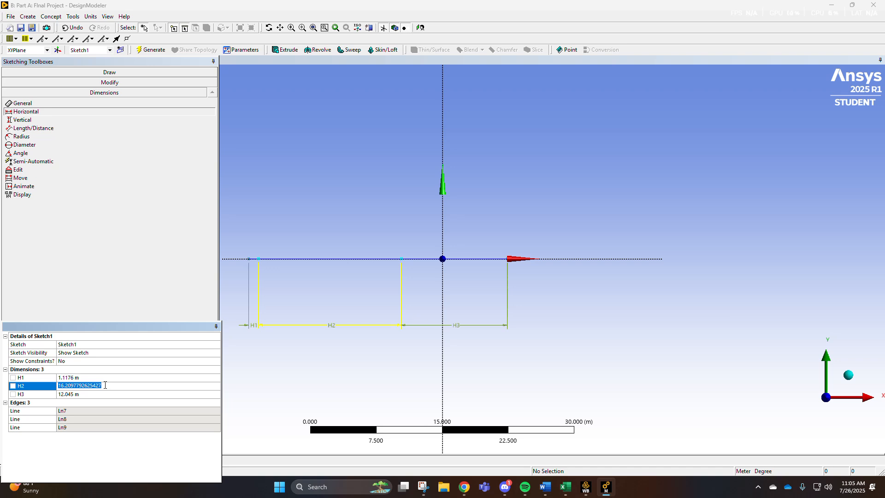
{"action": "type", "text": "1.2192"}
{"action": "key", "text": "Return"}
{"action": "left_click", "coordinate": [105, 392]}
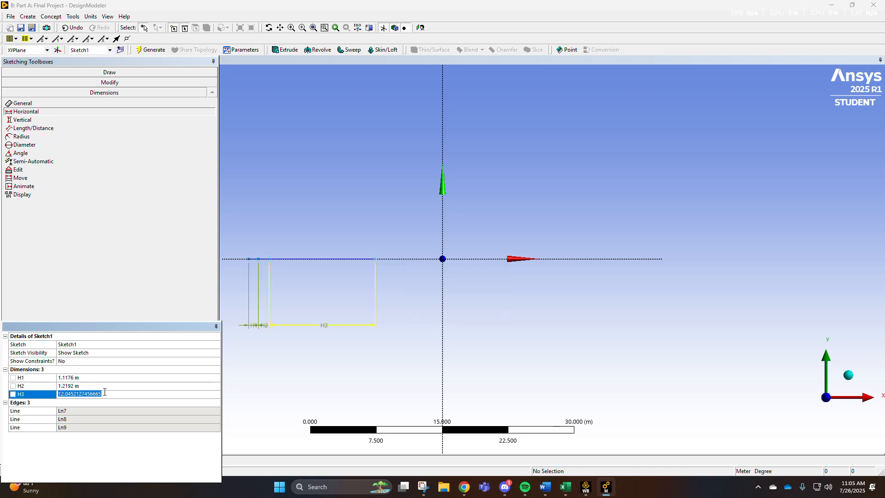
{"action": "type", "text": "1.5748"}
{"action": "key", "text": "Return"}
{"action": "scroll", "coordinate": [264, 273], "scroll_direction": "down", "scroll_amount": 1}
{"action": "scroll", "coordinate": [265, 272], "scroll_direction": "up", "scroll_amount": 3}
{"action": "scroll", "coordinate": [278, 272], "scroll_direction": "down", "scroll_amount": 1}
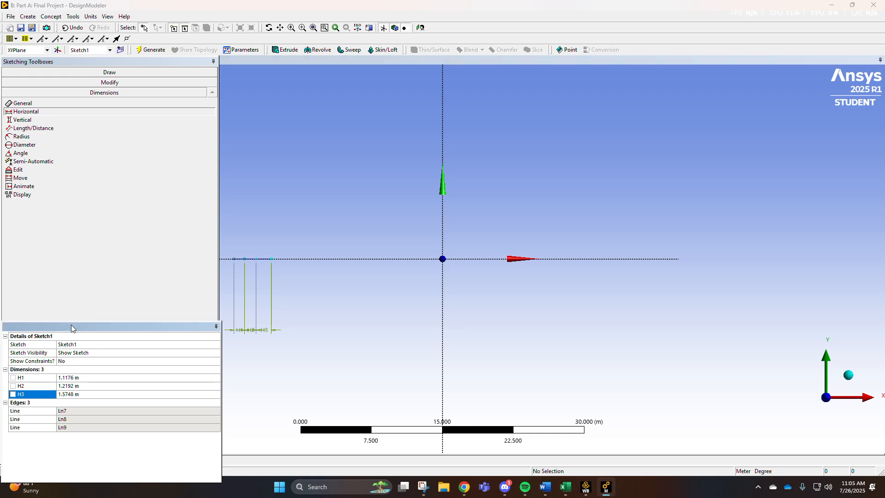
{"action": "scroll", "coordinate": [376, 277], "scroll_direction": "up", "scroll_amount": 2}
{"action": "scroll", "coordinate": [371, 284], "scroll_direction": "up", "scroll_amount": 2}
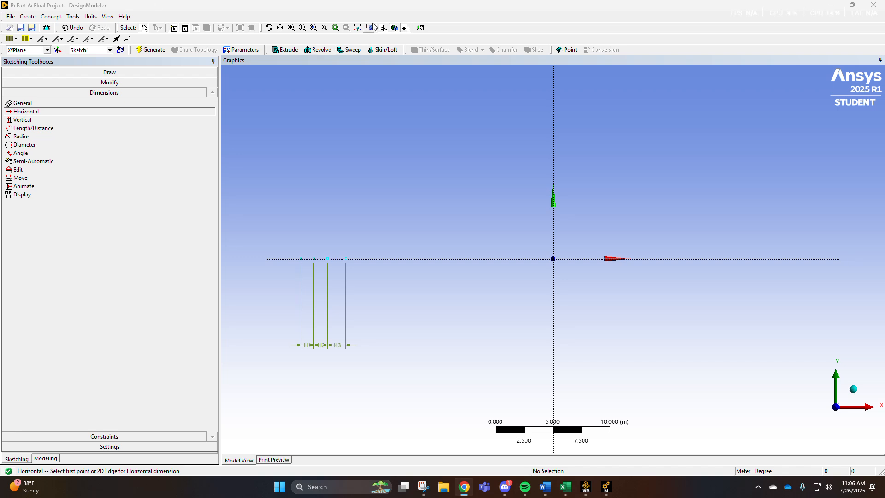
{"action": "scroll", "coordinate": [288, 244], "scroll_direction": "down", "scroll_amount": 1}
{"action": "scroll", "coordinate": [288, 244], "scroll_direction": "up", "scroll_amount": 1}
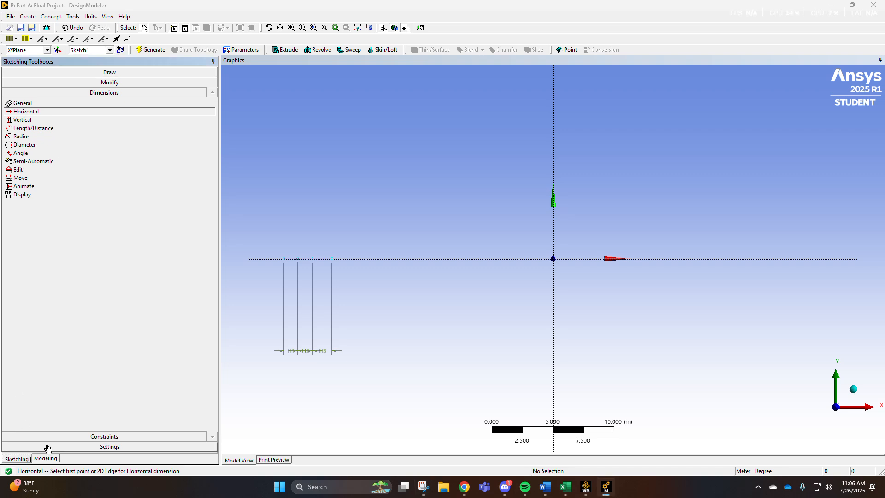
Draw a line spanning the full length of the three segments along the X axis.
{"action": "left_click", "coordinate": [109, 72]}
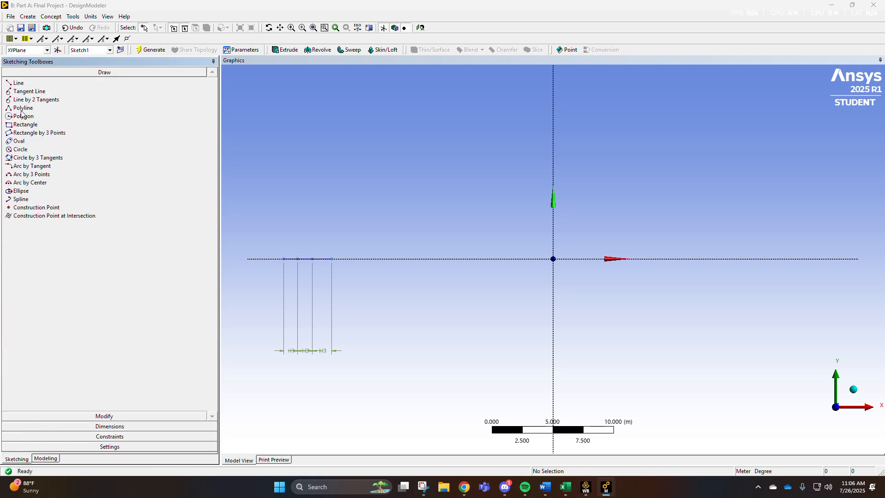
{"action": "left_click", "coordinate": [19, 83]}
{"action": "left_click", "coordinate": [285, 258]}
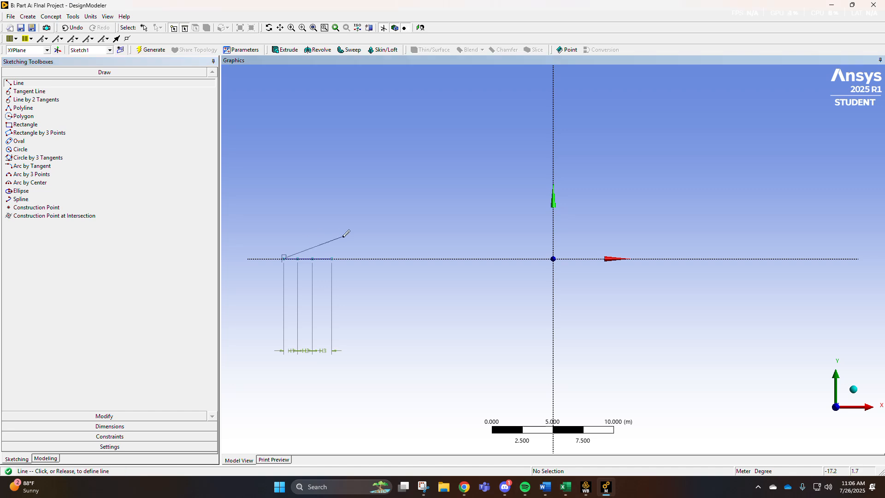
{"action": "left_click", "coordinate": [332, 258]}
{"action": "key", "text": "Escape"}
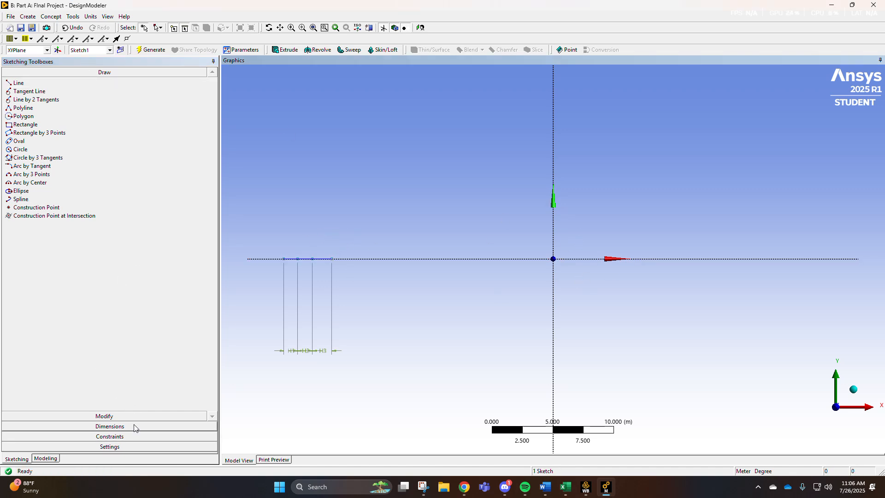
Constrain the midpoint of the spanning line to the origin.
{"action": "left_click", "coordinate": [121, 437]}
{"action": "left_click", "coordinate": [25, 164]}
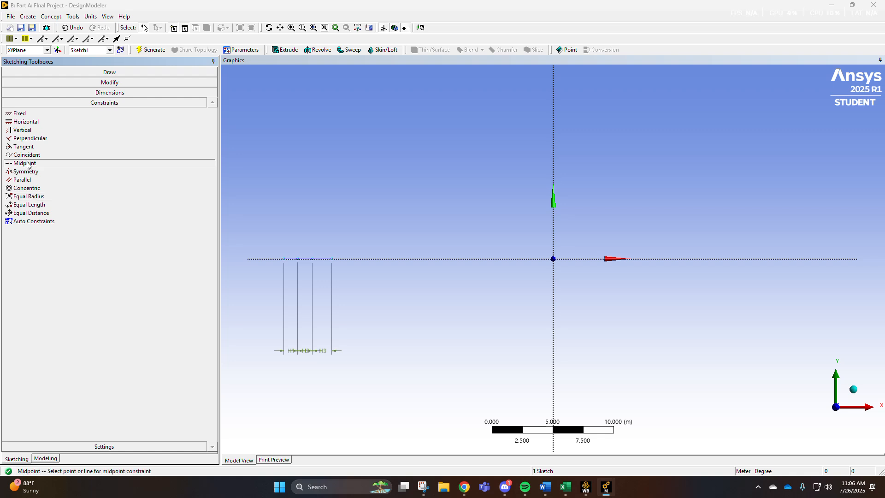
{"action": "left_click", "coordinate": [318, 258]}
{"action": "key", "text": "Escape"}
{"action": "left_click", "coordinate": [55, 164]}
{"action": "left_click", "coordinate": [295, 260]}
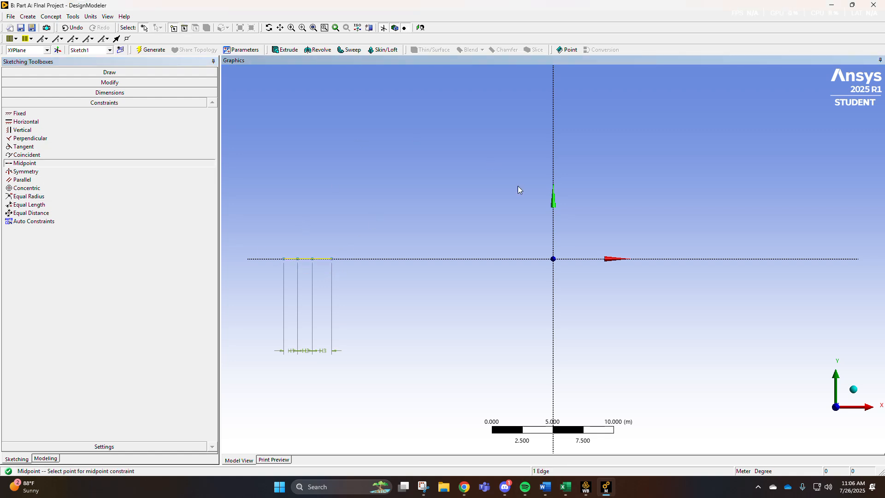
{"action": "left_click", "coordinate": [554, 259]}
{"action": "scroll", "coordinate": [557, 262], "scroll_direction": "up", "scroll_amount": 3}
{"action": "scroll", "coordinate": [557, 261], "scroll_direction": "up", "scroll_amount": 5}
{"action": "key", "text": "Escape"}
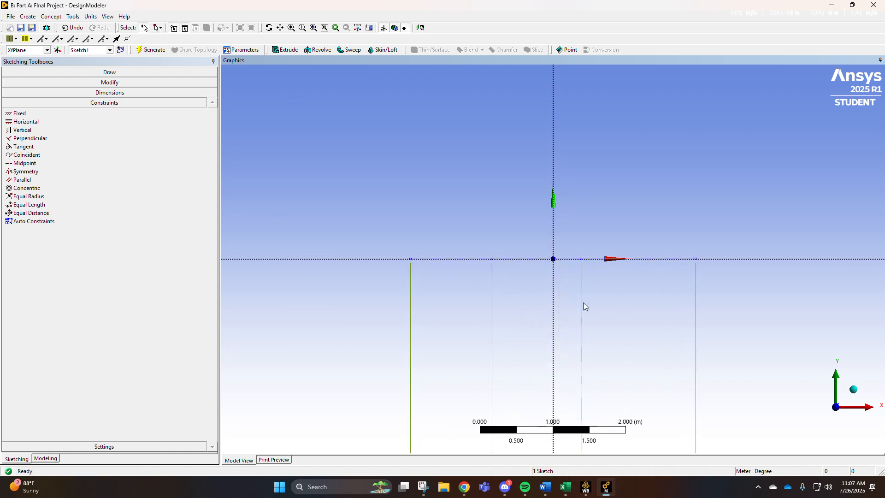
{"action": "scroll", "coordinate": [564, 268], "scroll_direction": "up", "scroll_amount": 1}
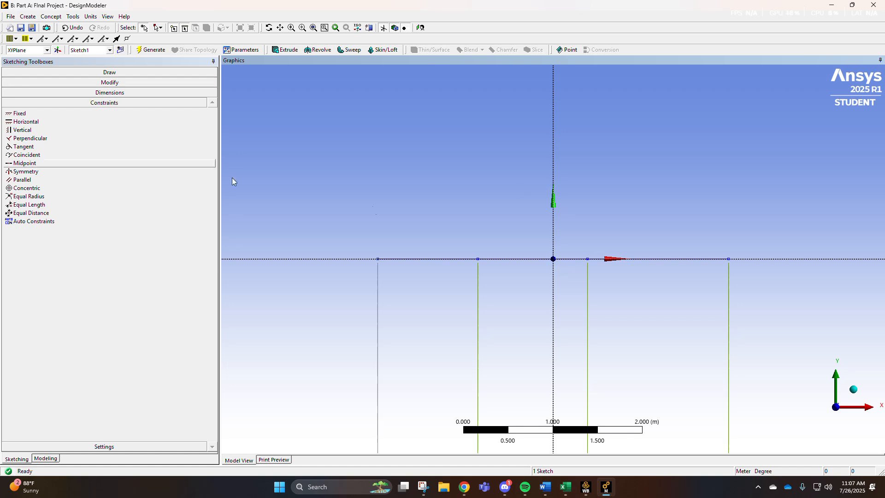
{"action": "left_click", "coordinate": [470, 241]}
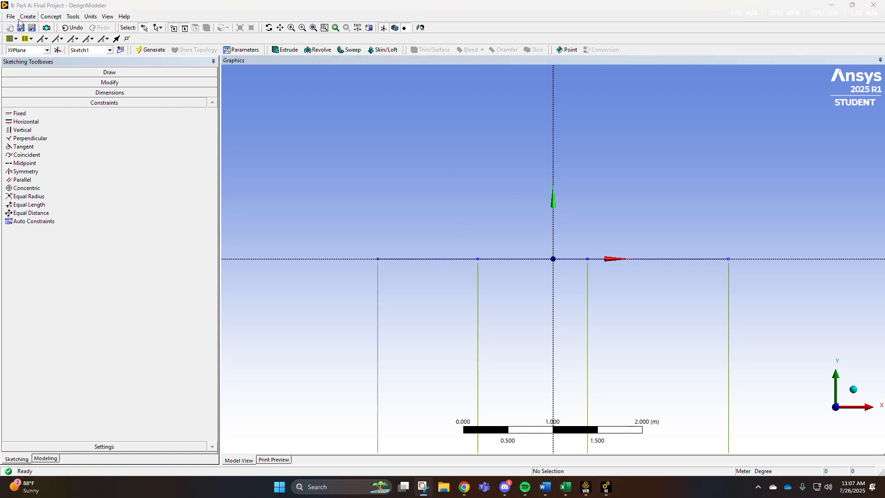
{"action": "left_click", "coordinate": [77, 76]}
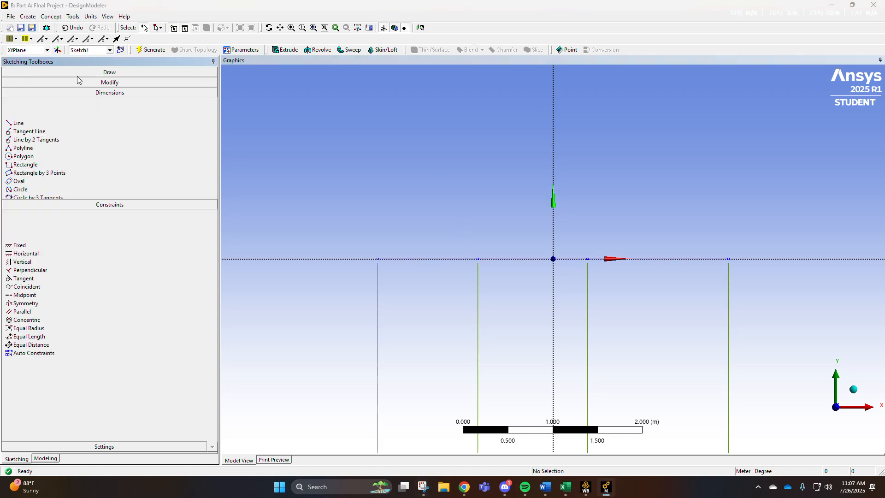
{"action": "left_click", "coordinate": [18, 83]}
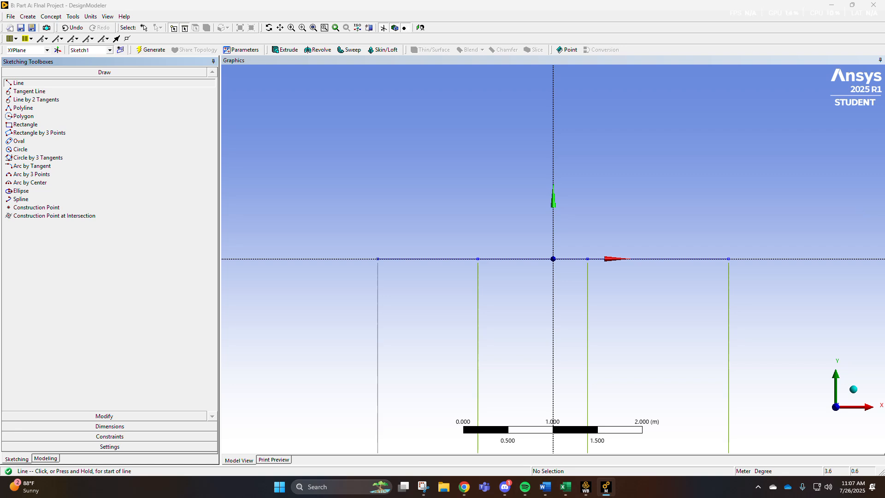
{"action": "left_click", "coordinate": [274, 208]}
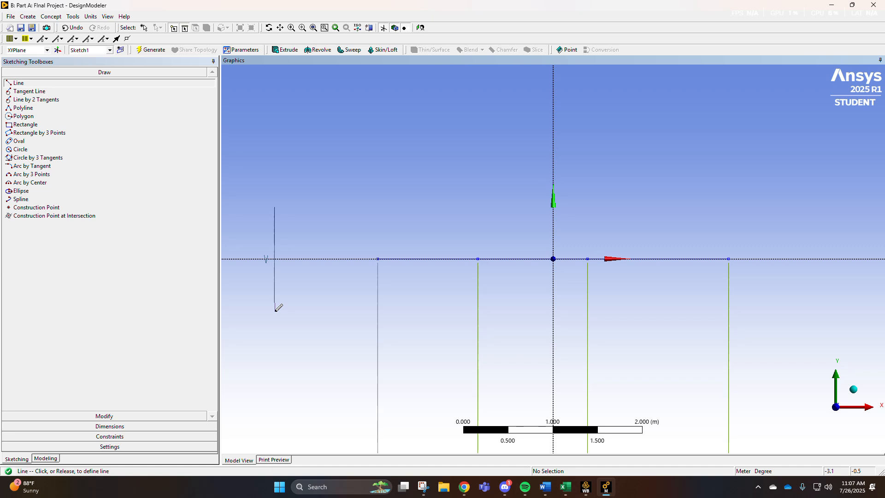
{"action": "left_click", "coordinate": [274, 312]}
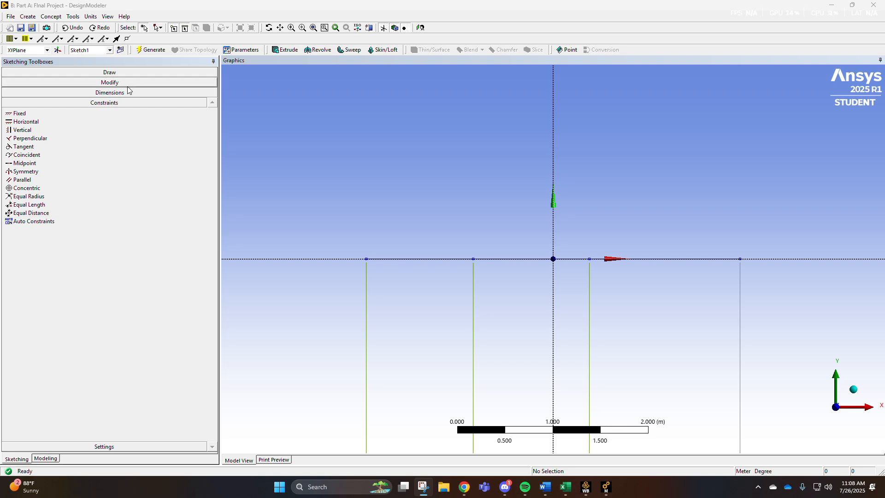
Draw four vertical lines crossing the X axis, left of the existing segments.
{"action": "left_click", "coordinate": [109, 72]}
{"action": "left_click", "coordinate": [18, 83]}
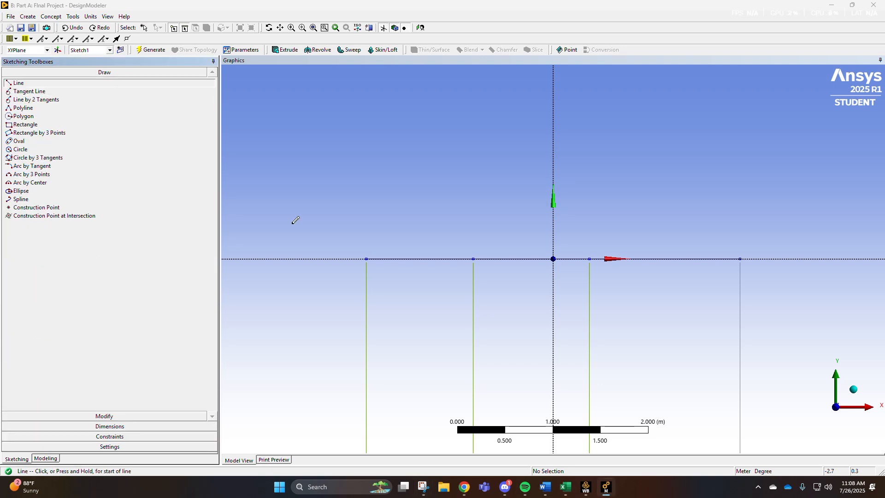
{"action": "left_click", "coordinate": [268, 210]}
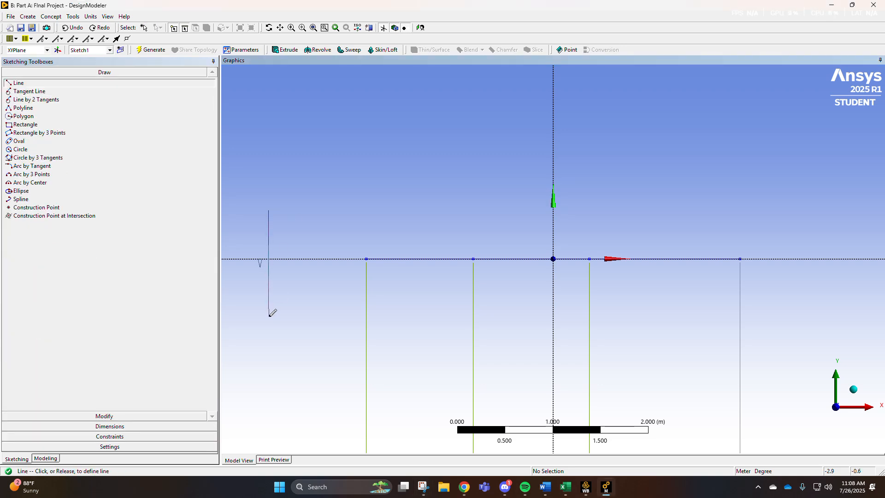
{"action": "left_click", "coordinate": [269, 316]}
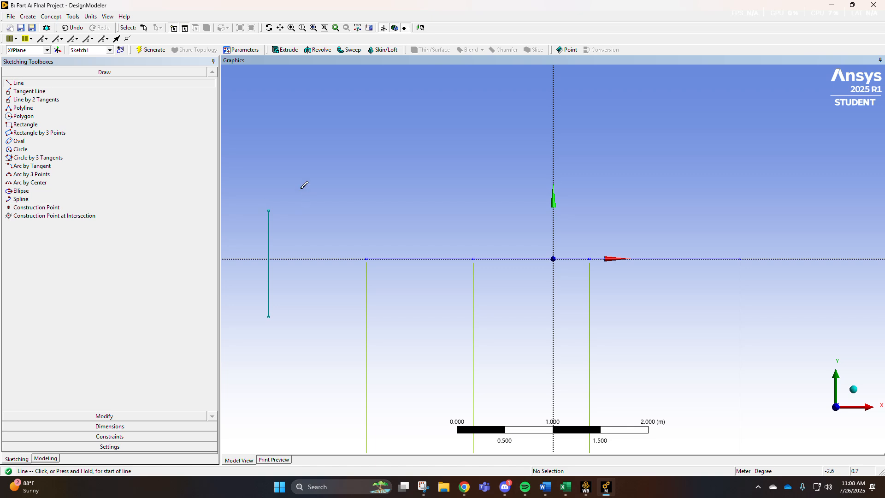
{"action": "left_click", "coordinate": [285, 192]}
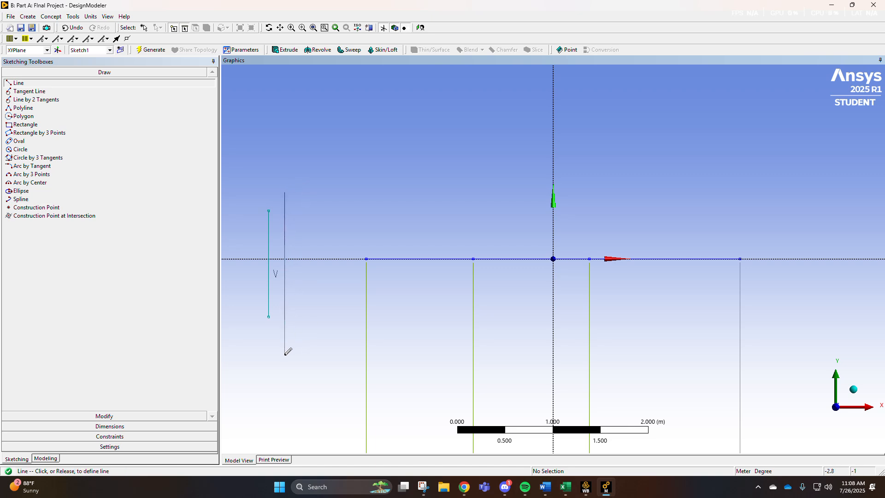
{"action": "left_click", "coordinate": [284, 355]}
{"action": "left_click", "coordinate": [303, 192]}
{"action": "left_click", "coordinate": [304, 360]}
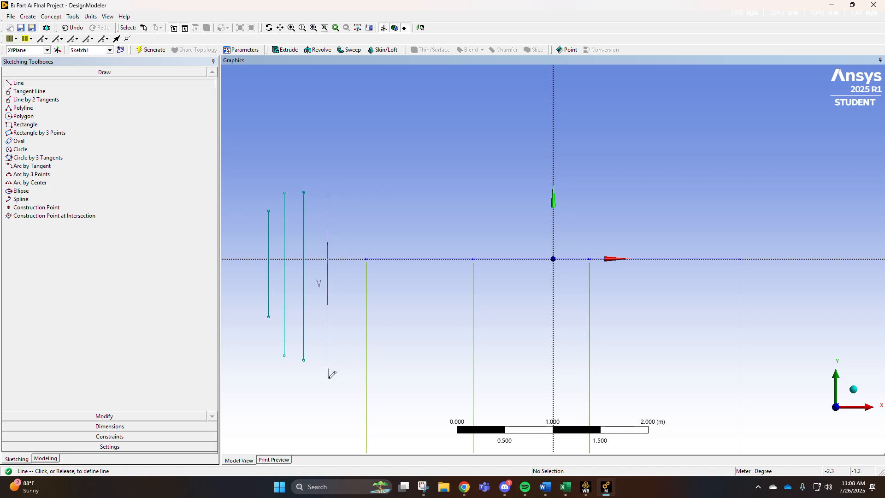
{"action": "left_click", "coordinate": [328, 377]}
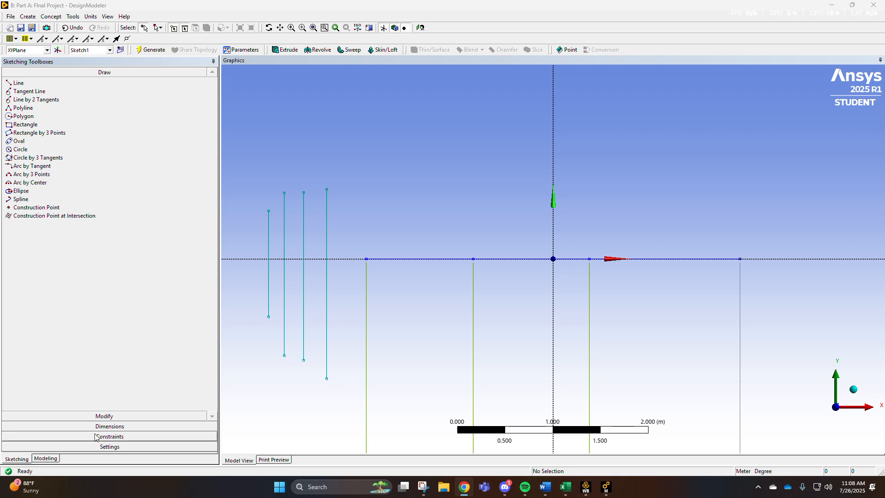
Apply Midpoint constraints placing each vertical line's midpoint on one of the four segment endpoints along the X axis.
{"action": "left_click", "coordinate": [106, 436]}
{"action": "left_click", "coordinate": [28, 163]}
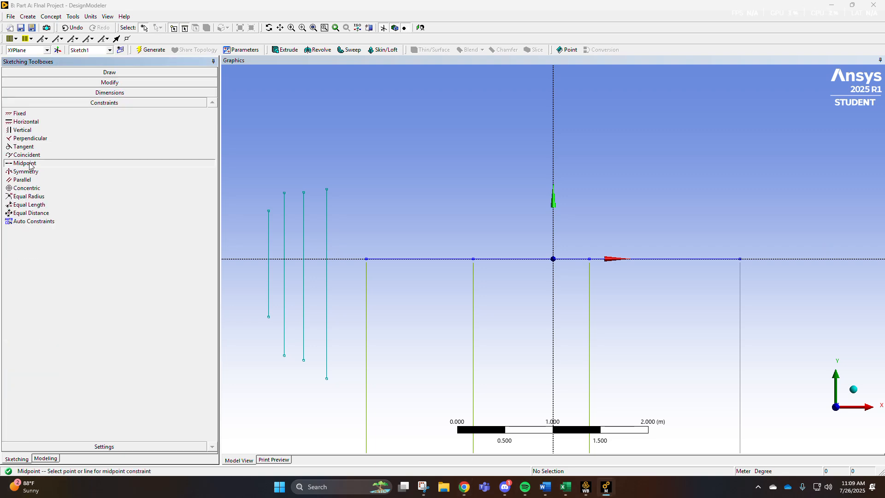
{"action": "left_click", "coordinate": [335, 245]}
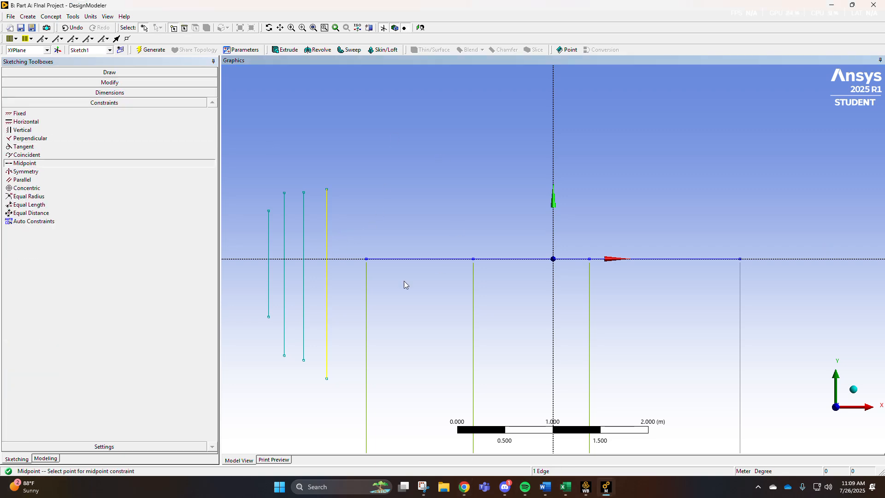
{"action": "left_click", "coordinate": [368, 259]}
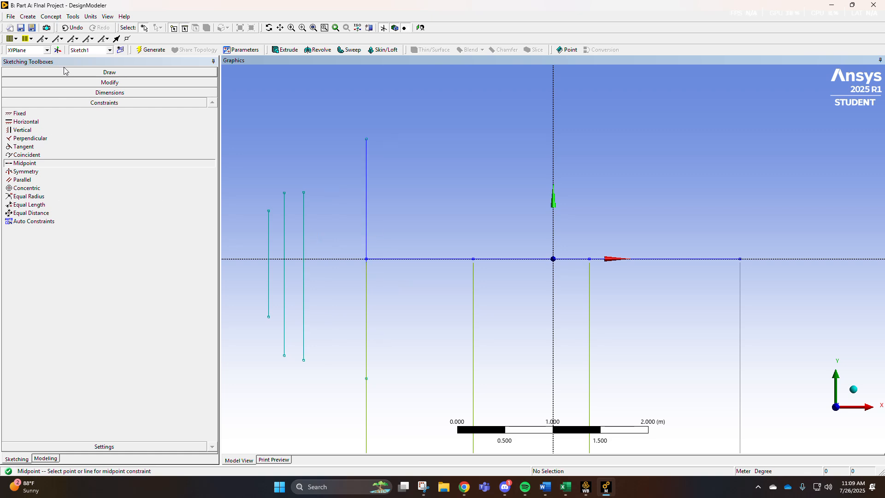
{"action": "left_click", "coordinate": [304, 246]}
{"action": "left_click", "coordinate": [474, 260]}
{"action": "left_click", "coordinate": [285, 245]}
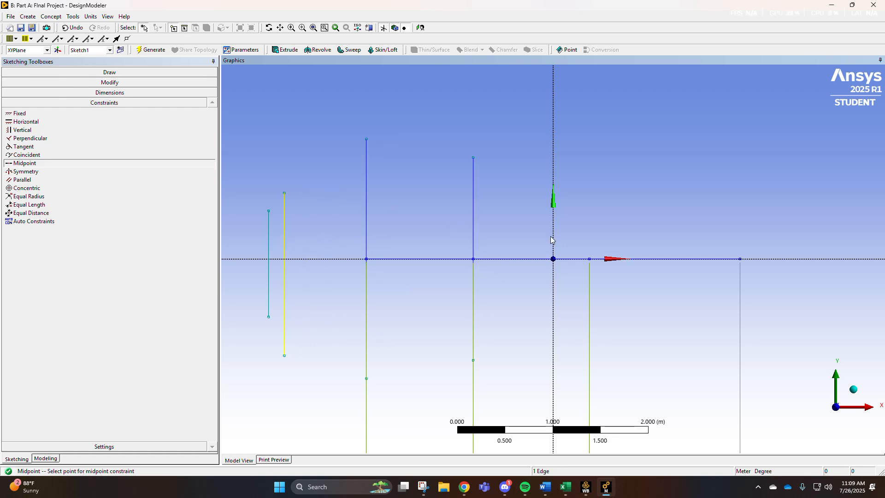
{"action": "left_click", "coordinate": [589, 259]}
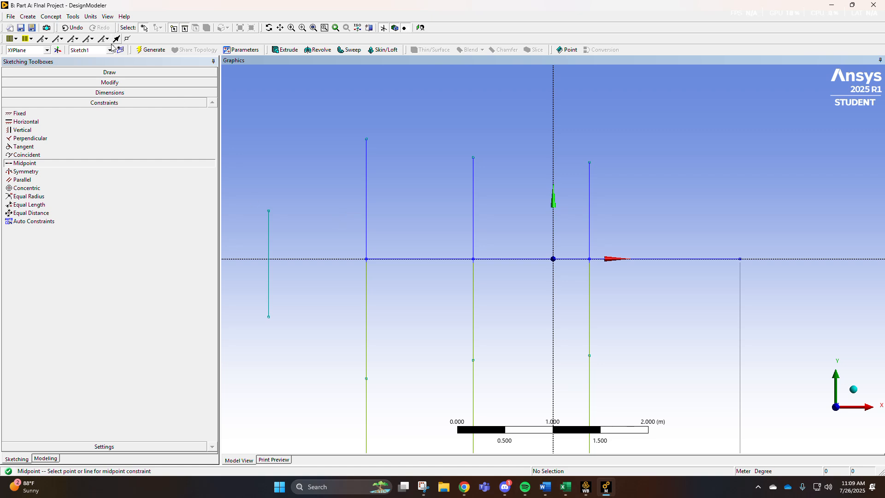
{"action": "left_click", "coordinate": [269, 236]}
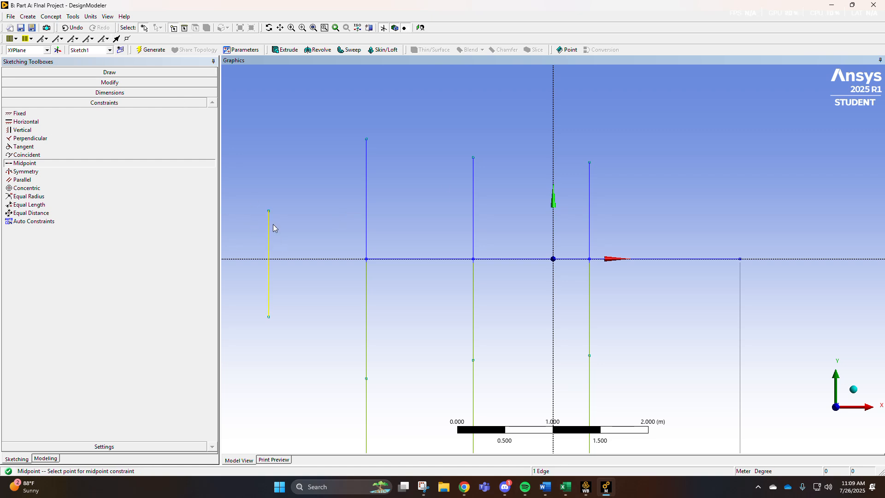
{"action": "left_click", "coordinate": [740, 259]}
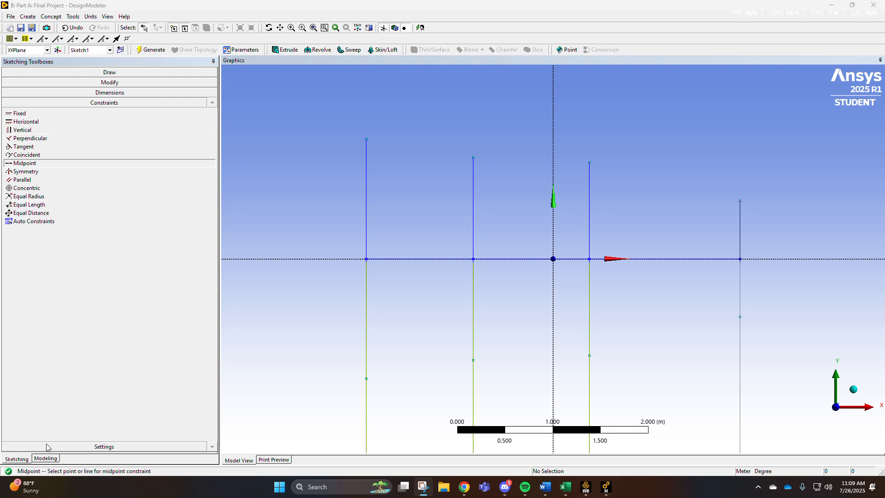
Add vertical dimensions to each of the four vertical lines.
{"action": "left_click", "coordinate": [102, 93]}
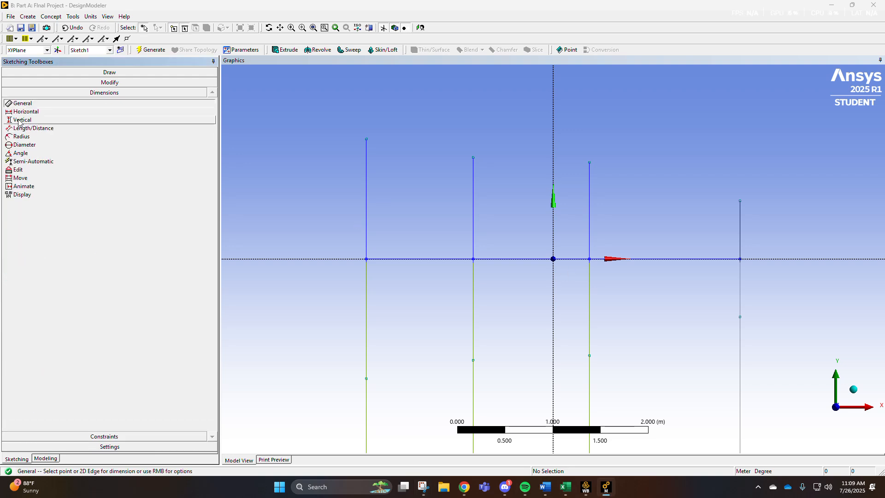
{"action": "left_click", "coordinate": [21, 120]}
{"action": "left_click", "coordinate": [367, 140]}
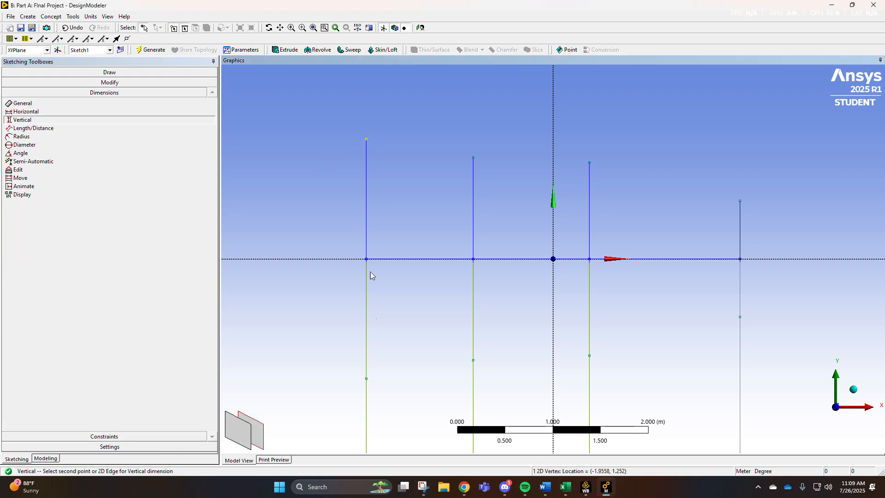
{"action": "left_click", "coordinate": [367, 378]}
{"action": "left_click", "coordinate": [321, 272]}
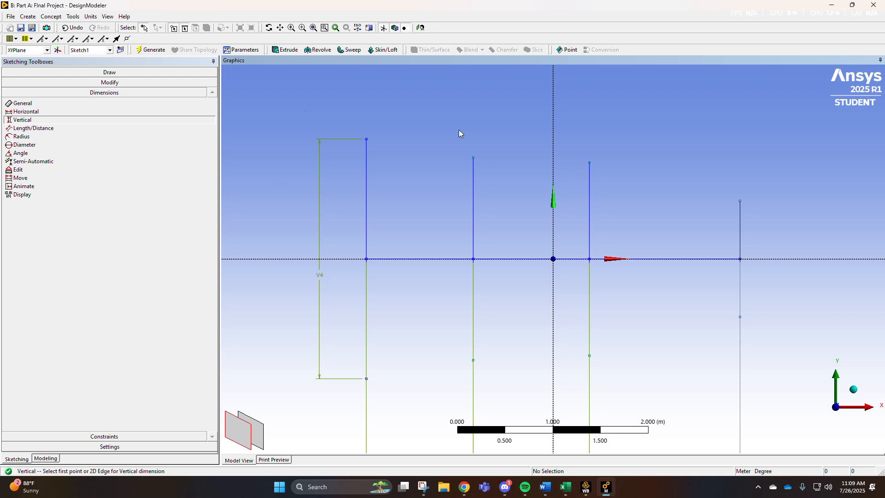
{"action": "left_click", "coordinate": [474, 158]}
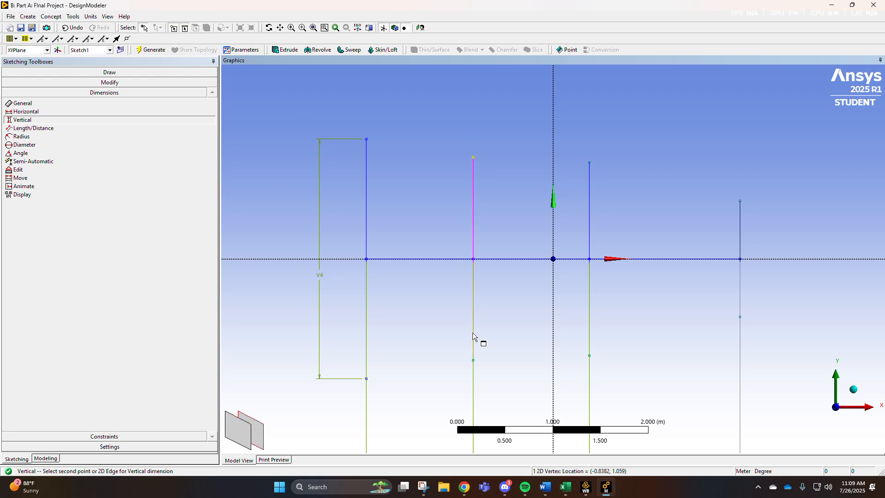
{"action": "left_click", "coordinate": [474, 360]}
{"action": "left_click", "coordinate": [450, 297]}
{"action": "left_click", "coordinate": [589, 162]}
{"action": "left_click", "coordinate": [590, 355]}
{"action": "left_click", "coordinate": [575, 309]}
{"action": "left_click", "coordinate": [740, 201]}
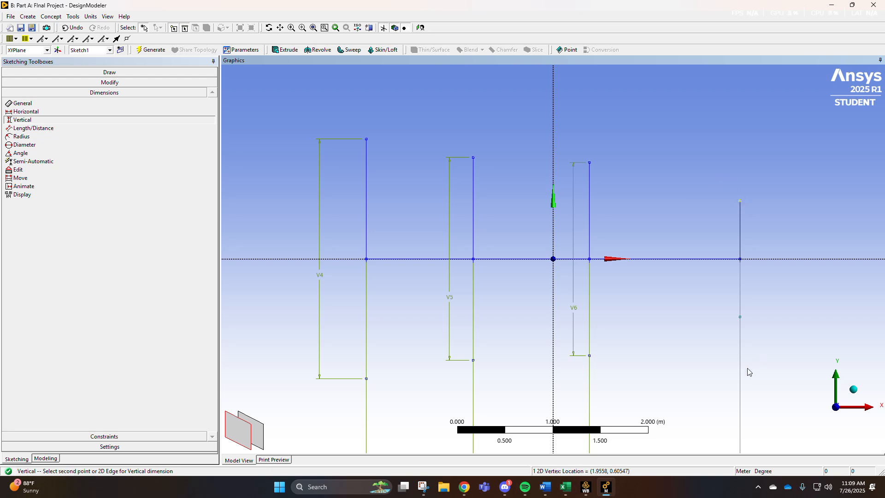
{"action": "left_click", "coordinate": [740, 317]}
{"action": "left_click", "coordinate": [687, 285]}
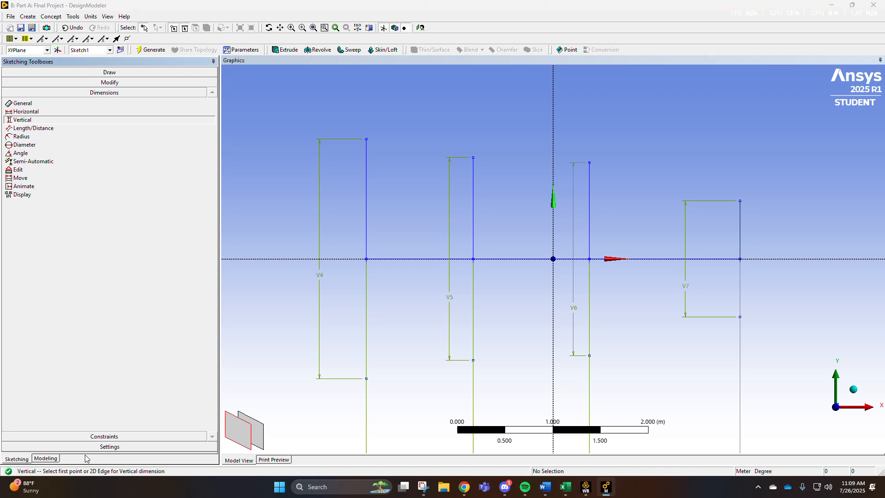
Set the vertical dimensions V4 to 1.6256 m and V5 to 0.6096 m in the sketch details.
{"action": "left_click", "coordinate": [45, 458]}
{"action": "left_click", "coordinate": [17, 459]}
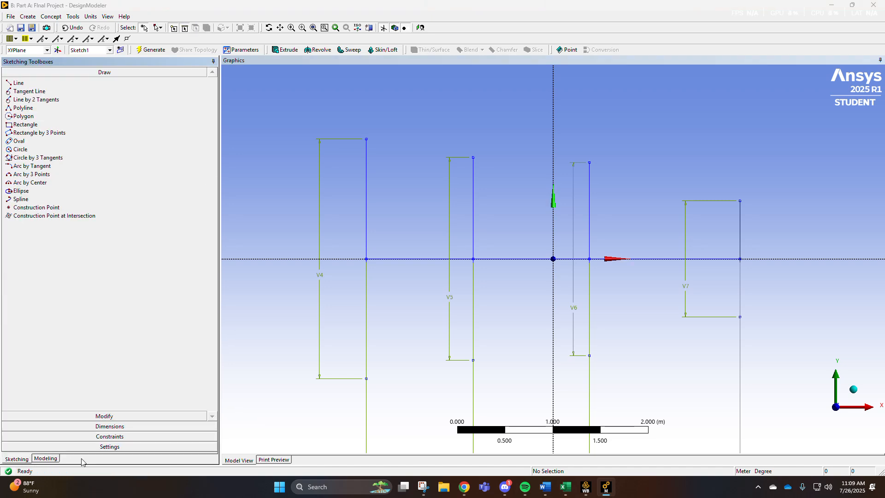
{"action": "left_click", "coordinate": [15, 459]}
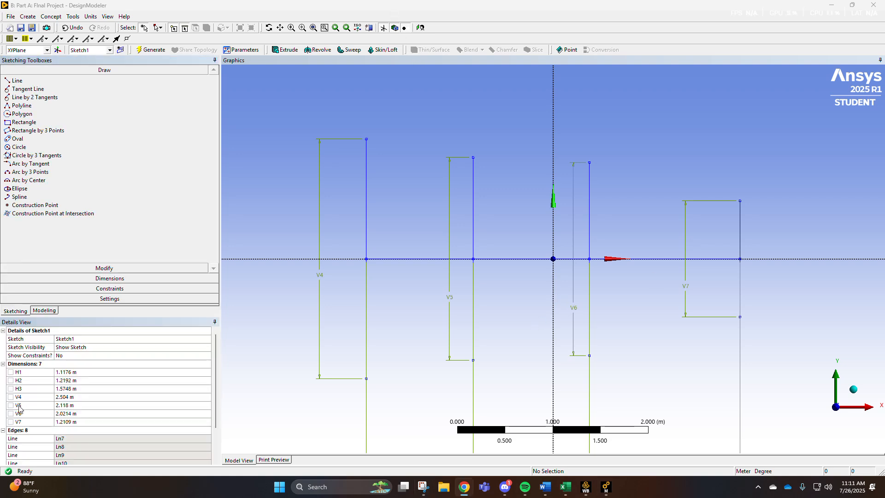
{"action": "scroll", "coordinate": [31, 414], "scroll_direction": "down", "scroll_amount": 2}
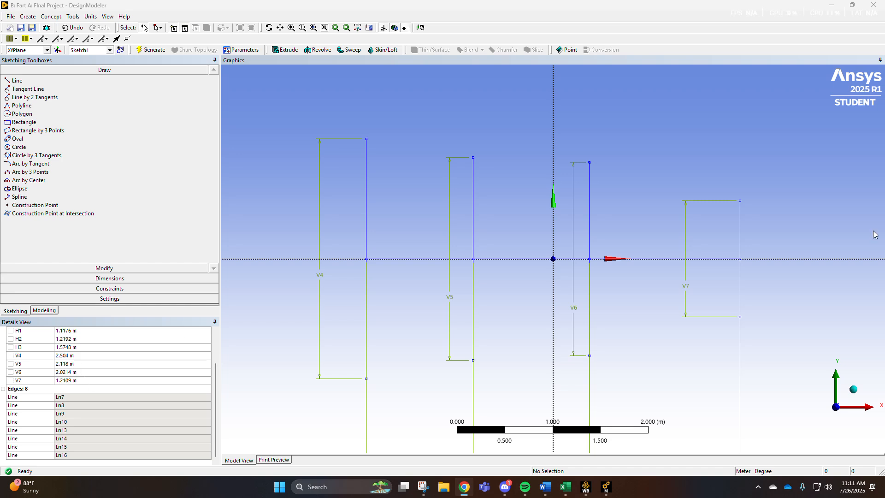
{"action": "scroll", "coordinate": [21, 388], "scroll_direction": "up", "scroll_amount": 2}
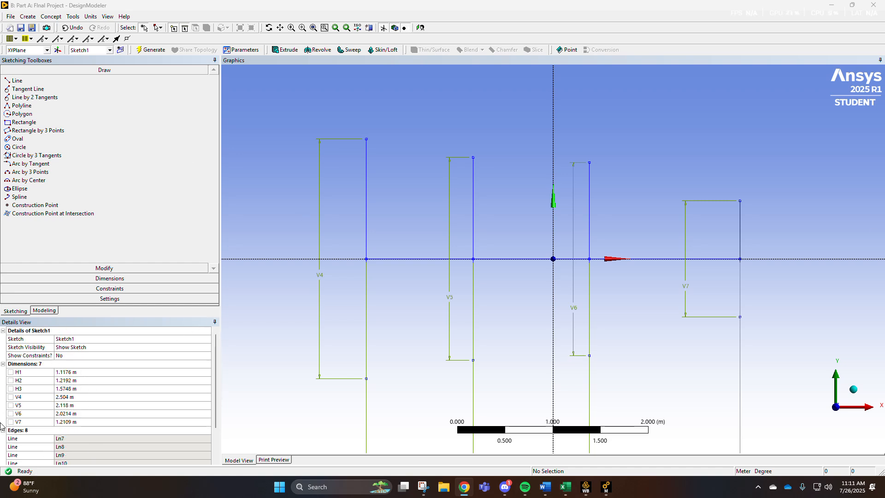
{"action": "scroll", "coordinate": [39, 366], "scroll_direction": "down", "scroll_amount": 2}
{"action": "left_click", "coordinate": [79, 356]}
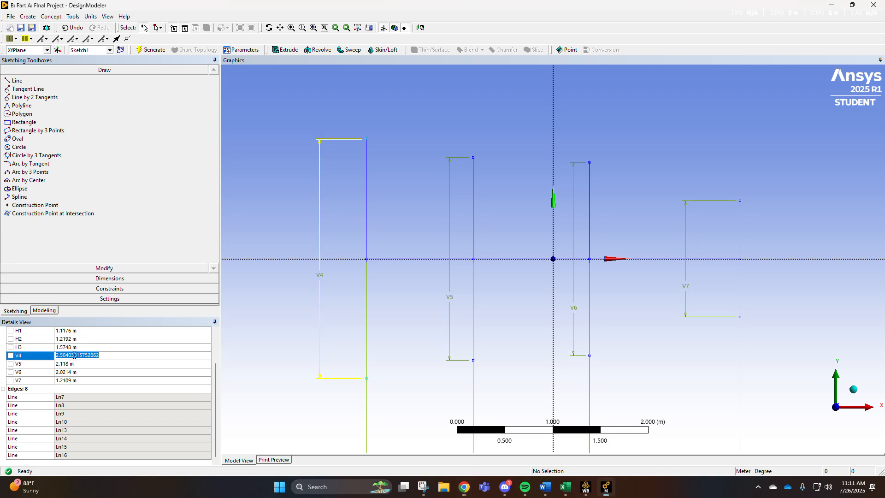
{"action": "type", "text": "1.6256"}
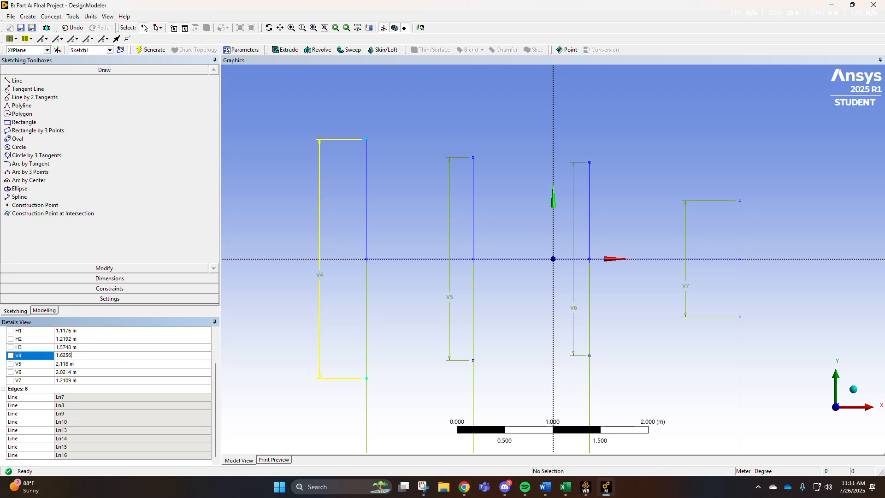
{"action": "key", "text": "Return"}
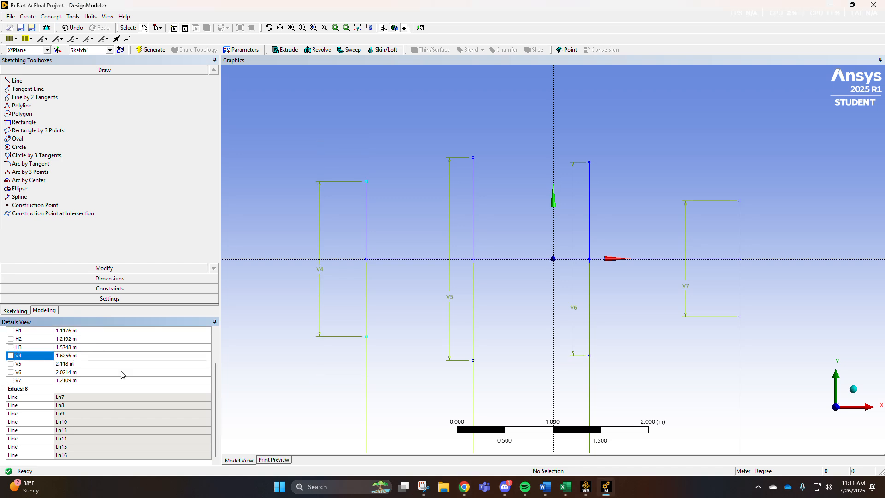
{"action": "left_click", "coordinate": [98, 363]}
{"action": "type", "text": "0.6096"}
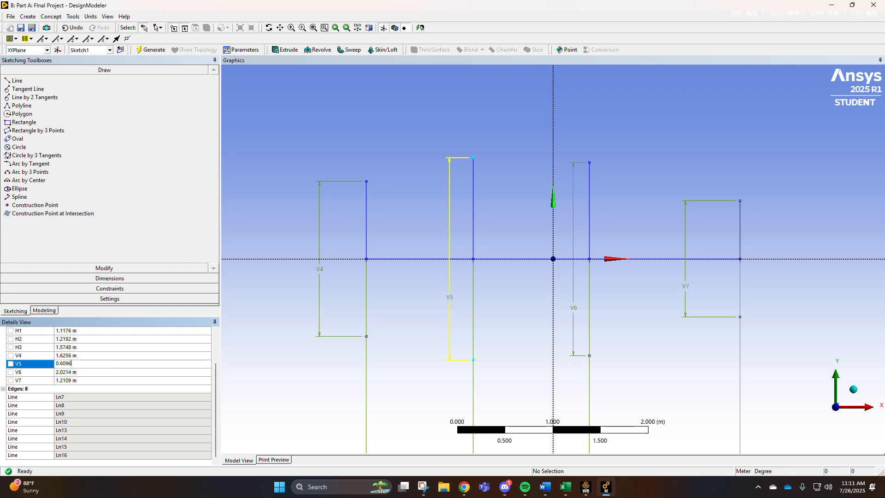
{"action": "key", "text": "Return"}
Set the vertical dimensions V6 to 0.6096 m and V7 to 0.889 m.
{"action": "left_click", "coordinate": [74, 375]}
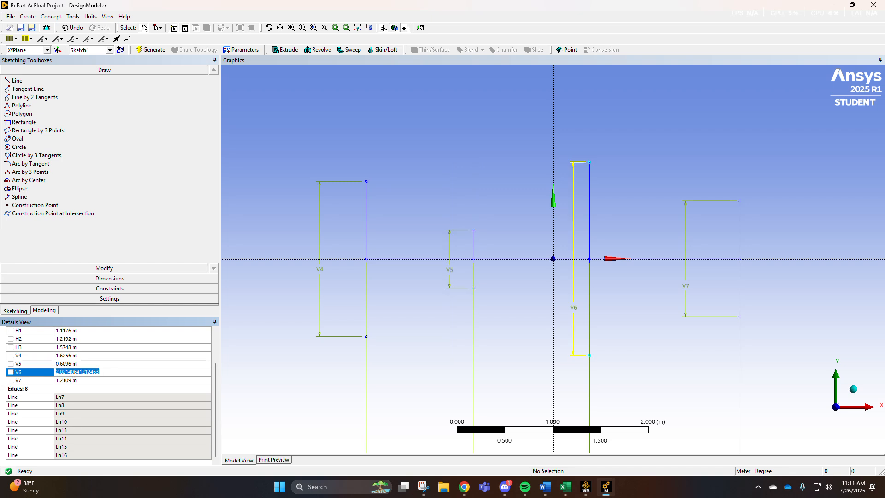
{"action": "type", "text": "0.6096"}
{"action": "key", "text": "Return"}
{"action": "left_click", "coordinate": [68, 381]}
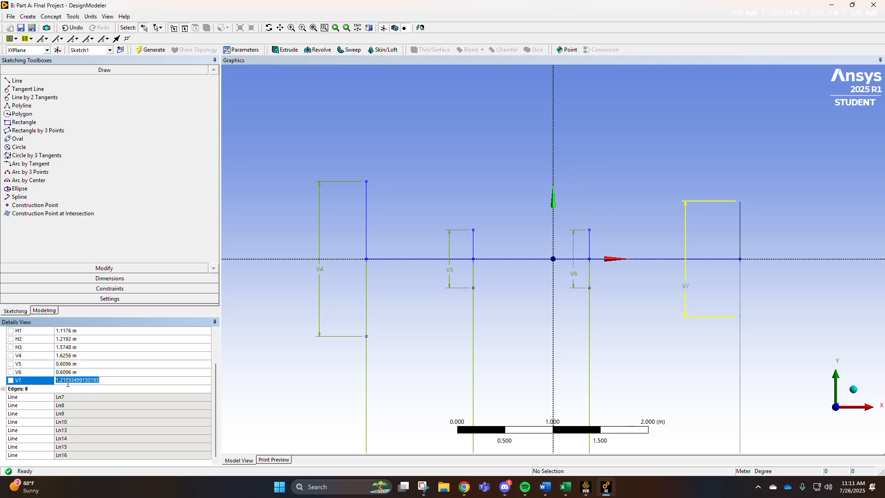
{"action": "type", "text": "0.889"}
{"action": "key", "text": "Return"}
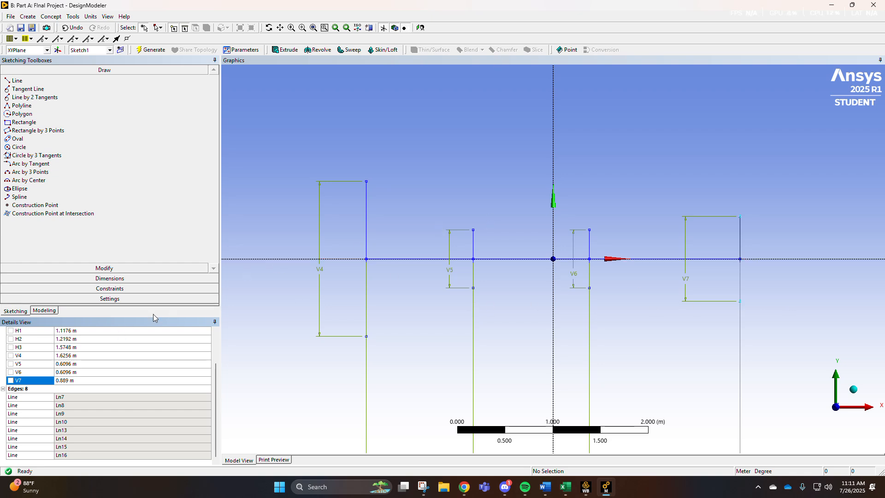
Draw a line chain joining the top endpoints of the four vertical lines to form the duct's upper wall.
{"action": "scroll", "coordinate": [12, 391], "scroll_direction": "up", "scroll_amount": 2}
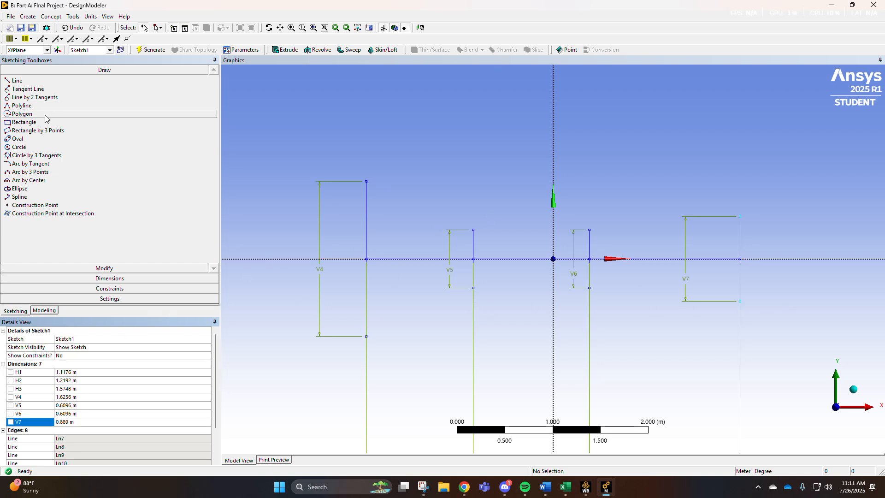
{"action": "left_click", "coordinate": [17, 81]}
{"action": "left_click", "coordinate": [366, 182]}
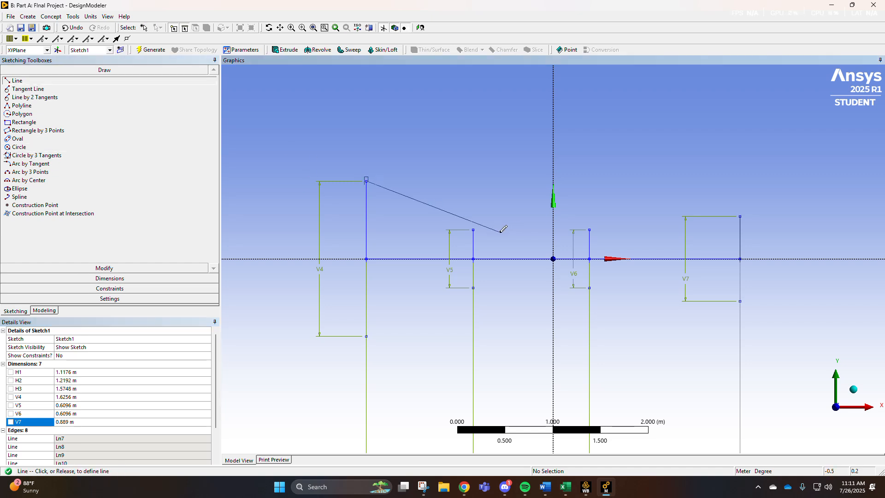
{"action": "left_click", "coordinate": [474, 230]}
{"action": "left_click", "coordinate": [473, 230]}
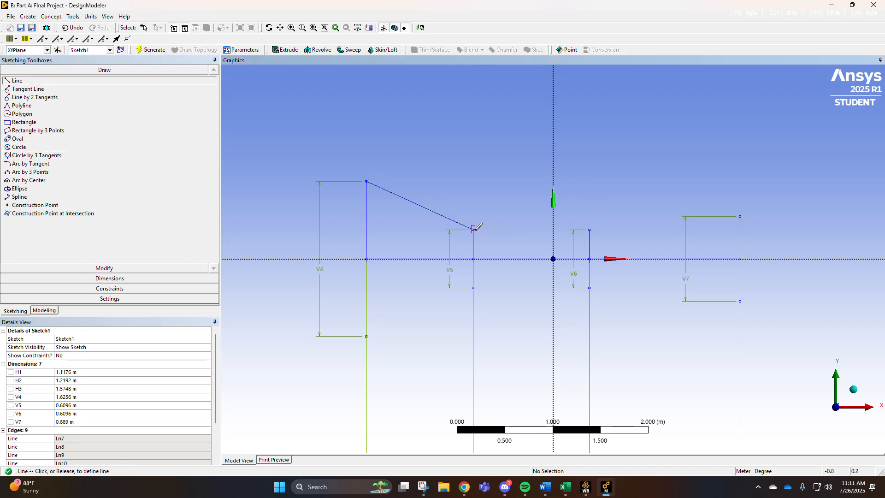
{"action": "left_click", "coordinate": [589, 229]}
{"action": "left_click", "coordinate": [590, 229]}
{"action": "left_click", "coordinate": [741, 216]}
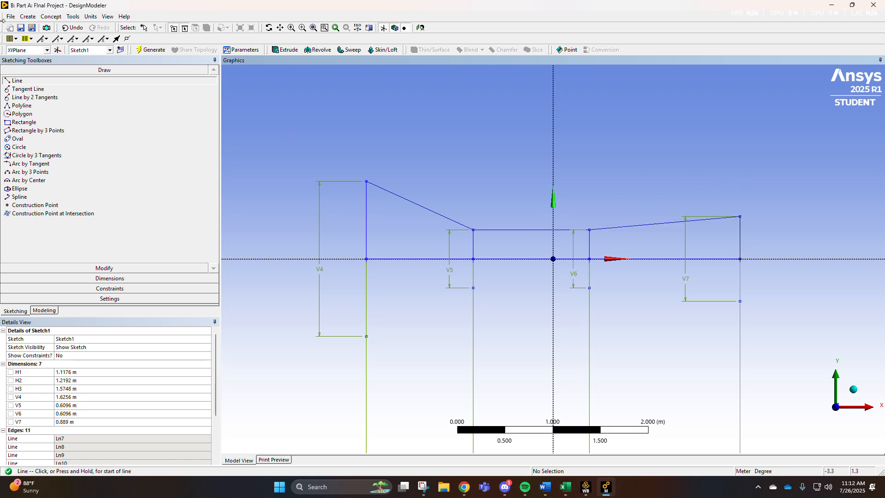
Draw a line chain joining the bottom endpoints of the four vertical lines to form the duct's lower wall.
{"action": "left_click", "coordinate": [366, 336]}
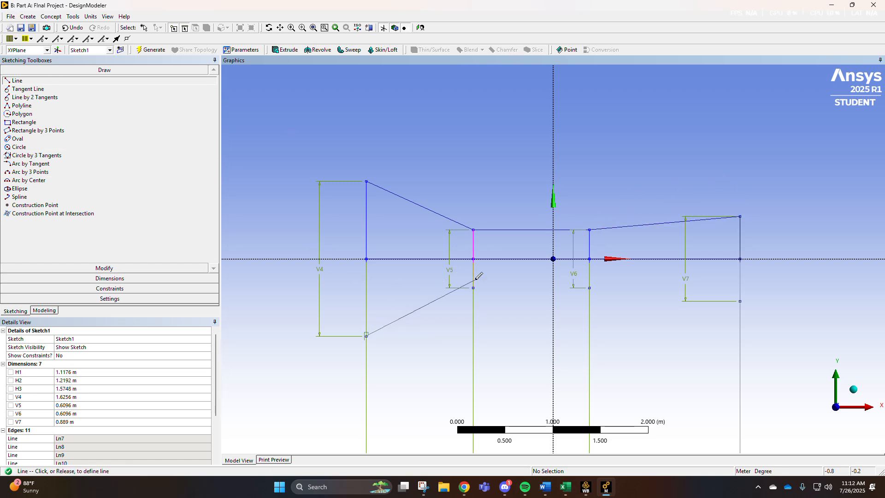
{"action": "left_click", "coordinate": [473, 288]}
{"action": "left_click", "coordinate": [474, 288]}
{"action": "left_click", "coordinate": [589, 288]}
{"action": "left_click", "coordinate": [589, 288]}
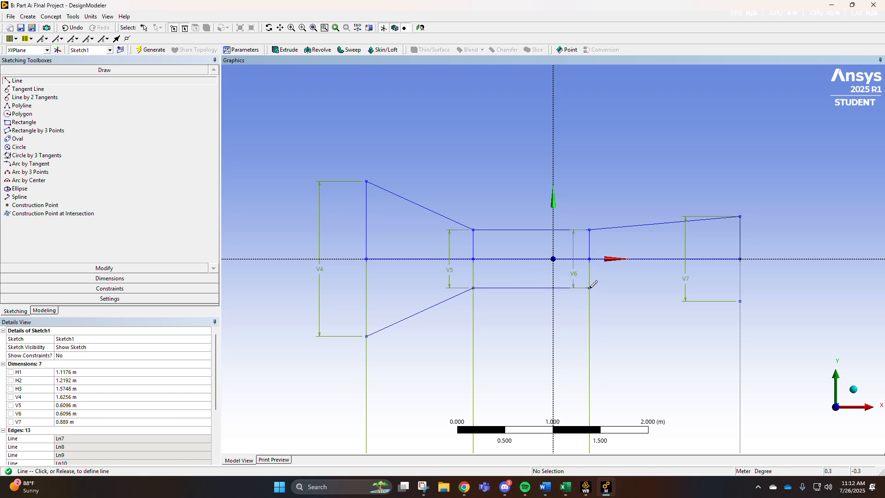
{"action": "left_click", "coordinate": [740, 301]}
{"action": "key", "text": "Escape"}
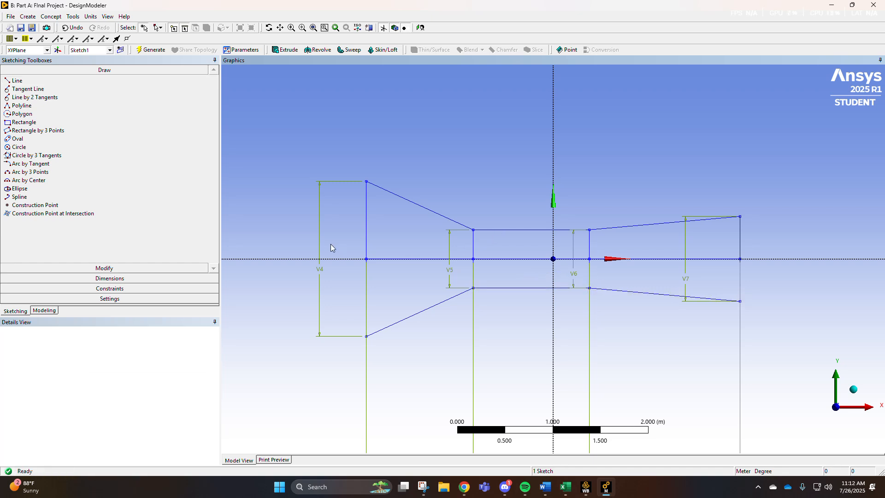
{"action": "right_click", "coordinate": [366, 244]}
{"action": "left_click", "coordinate": [489, 243]}
{"action": "right_click", "coordinate": [457, 257]}
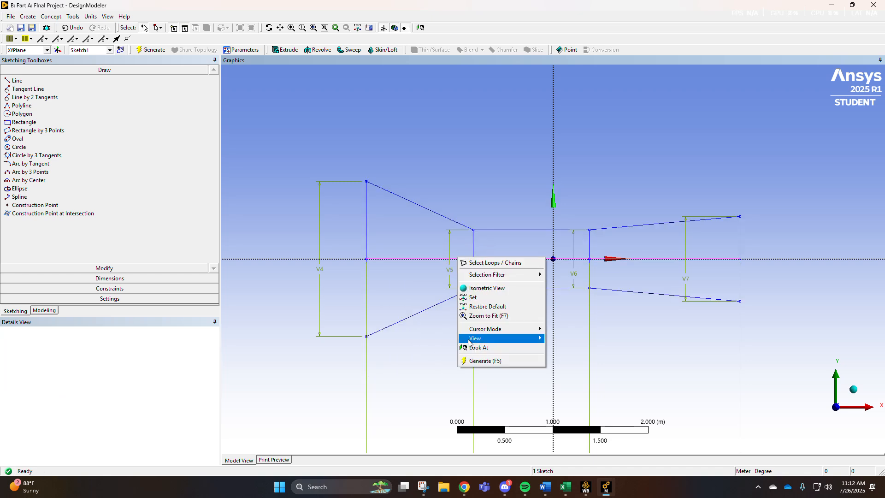
{"action": "left_click", "coordinate": [444, 323]}
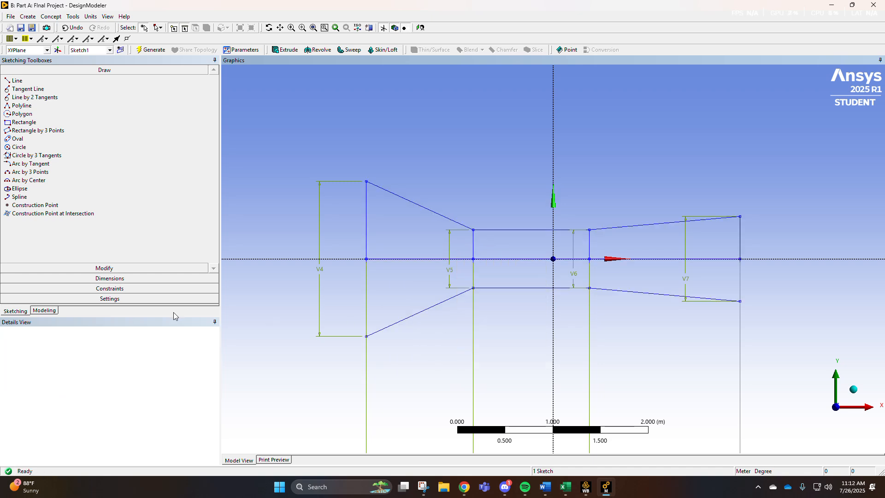
{"action": "right_click", "coordinate": [474, 250]}
{"action": "key", "text": "Escape"}
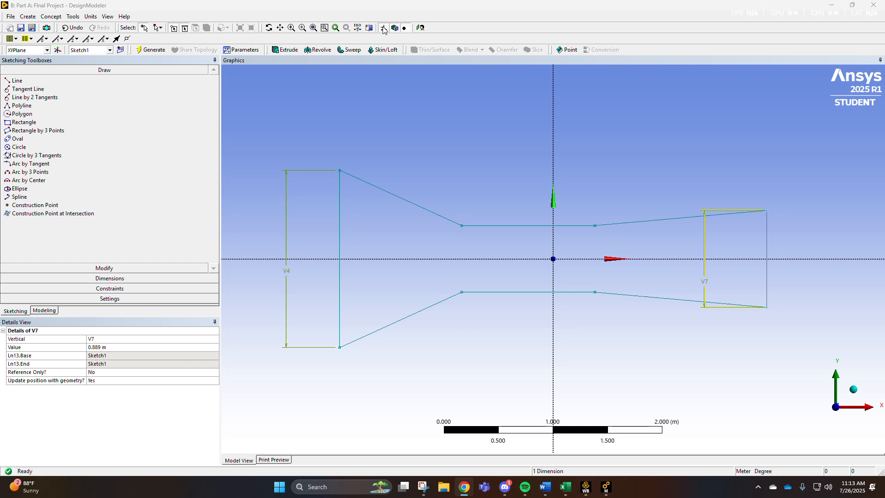
Create a surface body from Sketch1 using Surfaces From Sketches and generate it.
{"action": "left_click", "coordinate": [50, 16]}
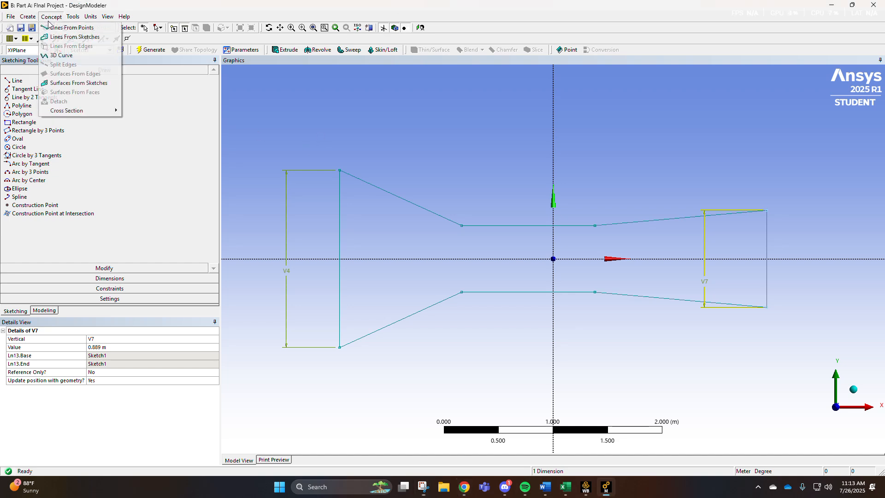
{"action": "left_click", "coordinate": [76, 92]}
{"action": "left_click", "coordinate": [59, 85]}
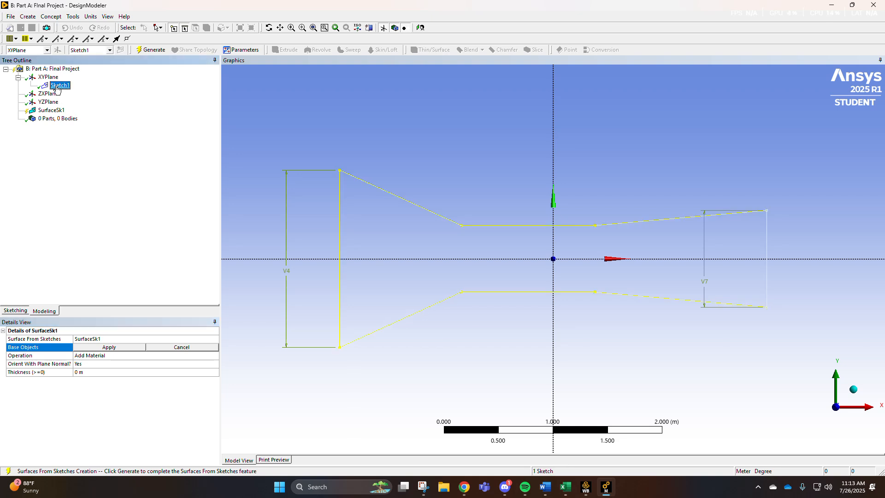
{"action": "left_click", "coordinate": [96, 355]}
{"action": "left_click", "coordinate": [98, 348]}
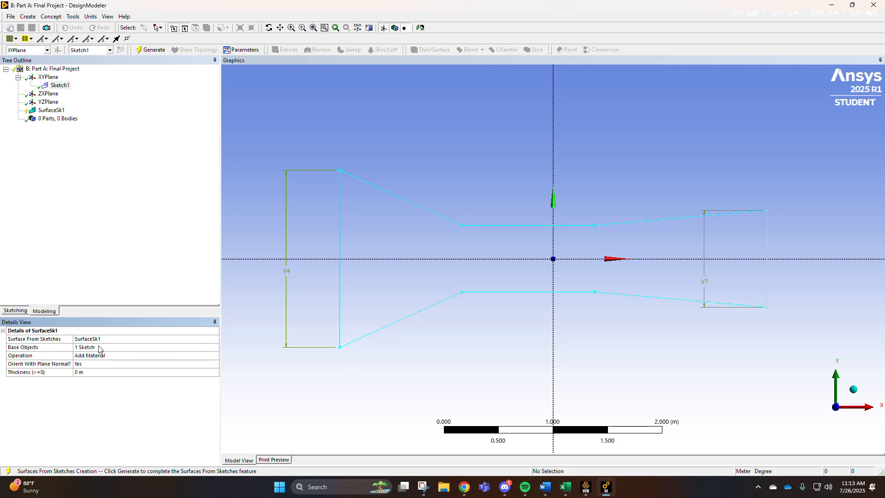
{"action": "left_click", "coordinate": [150, 49]}
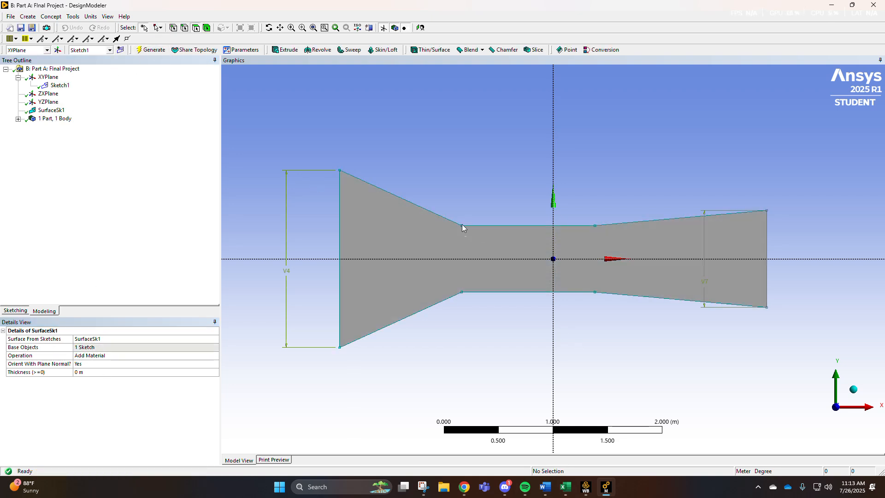
Switch to Workbench and open the Part A Mesh cell for editing in Meshing.
{"action": "key", "text": "alt+Tab"}
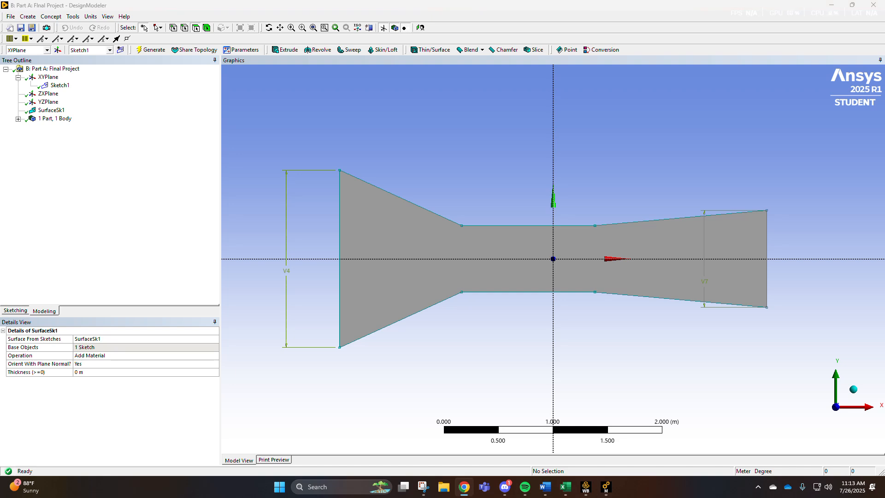
{"action": "left_click", "coordinate": [658, 140]}
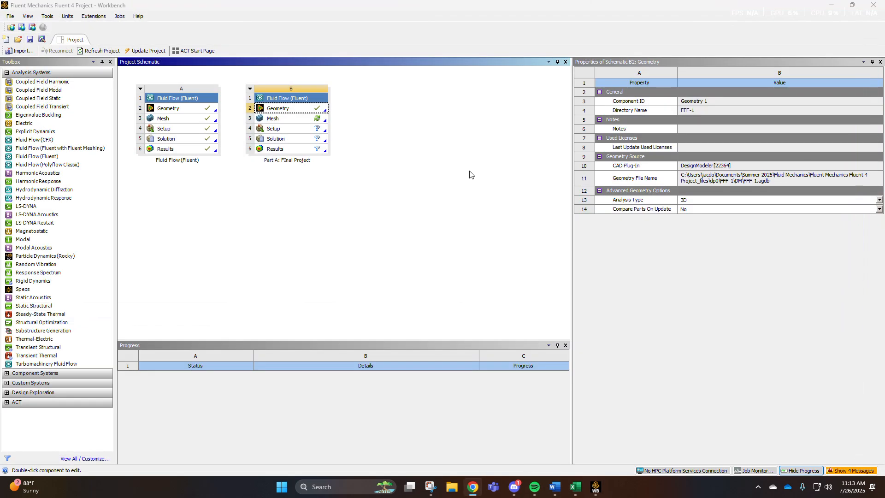
{"action": "left_click", "coordinate": [314, 124]}
{"action": "right_click", "coordinate": [314, 123]}
{"action": "left_click", "coordinate": [329, 130]}
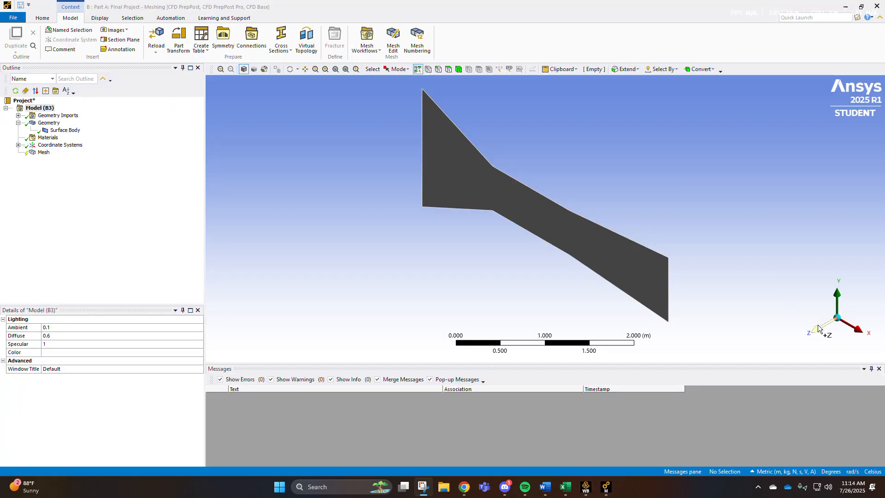
{"action": "left_click", "coordinate": [818, 327]}
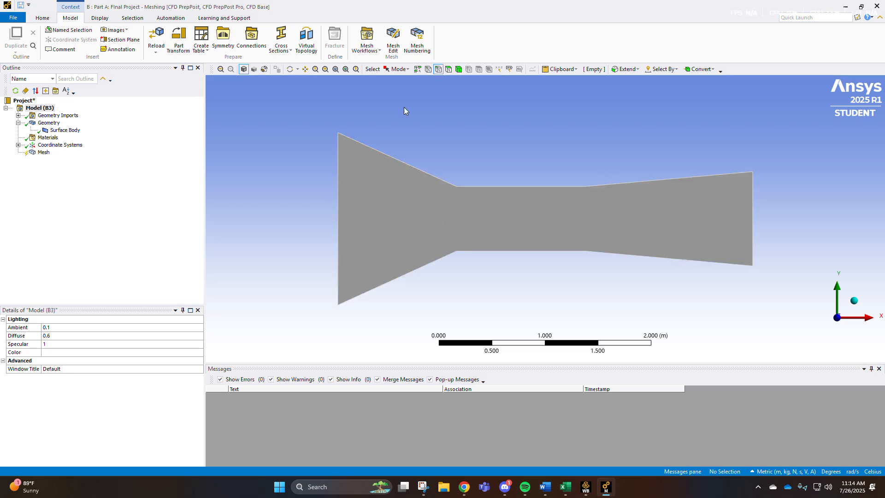
Create a named selection called Inlet for the duct's left edge.
{"action": "left_click", "coordinate": [339, 159]}
{"action": "right_click", "coordinate": [290, 170]}
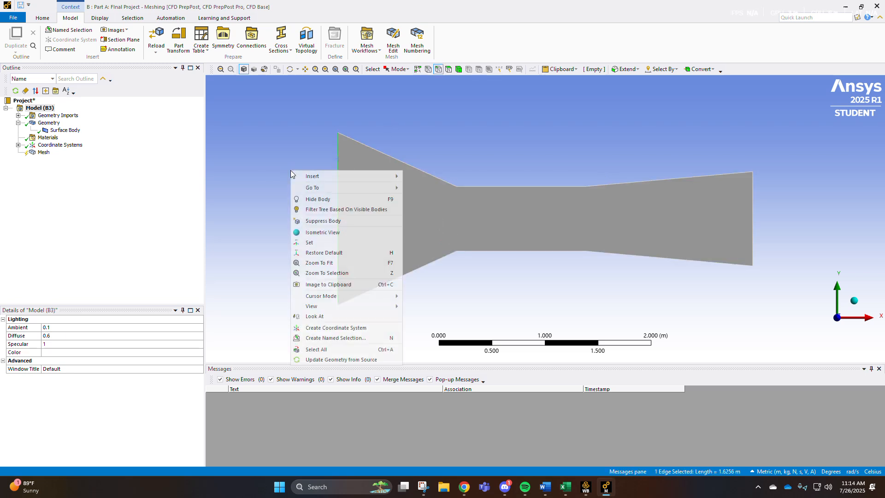
{"action": "left_click", "coordinate": [329, 341]}
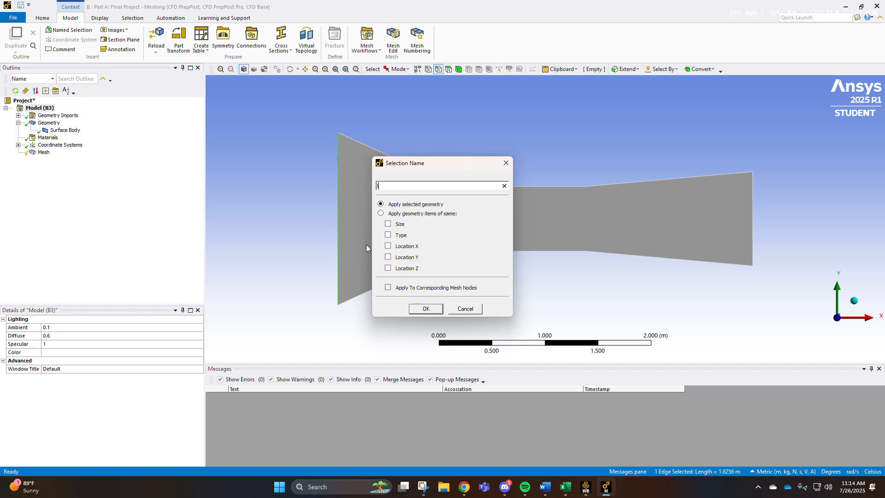
{"action": "key", "text": "Return"}
Create a named selection called Outlet for the duct's right edge.
{"action": "left_click", "coordinate": [753, 196]}
{"action": "right_click", "coordinate": [753, 196]}
{"action": "left_click", "coordinate": [786, 365]}
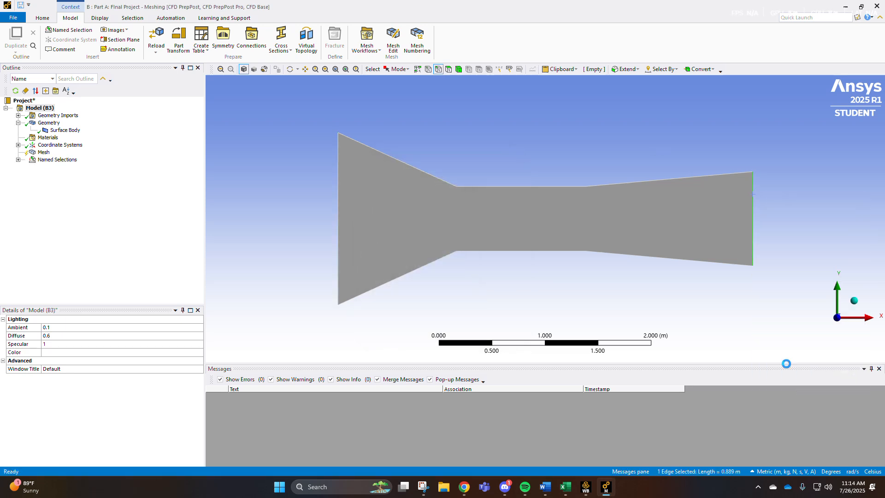
{"action": "type", "text": "outlet"}
{"action": "key", "text": "Return"}
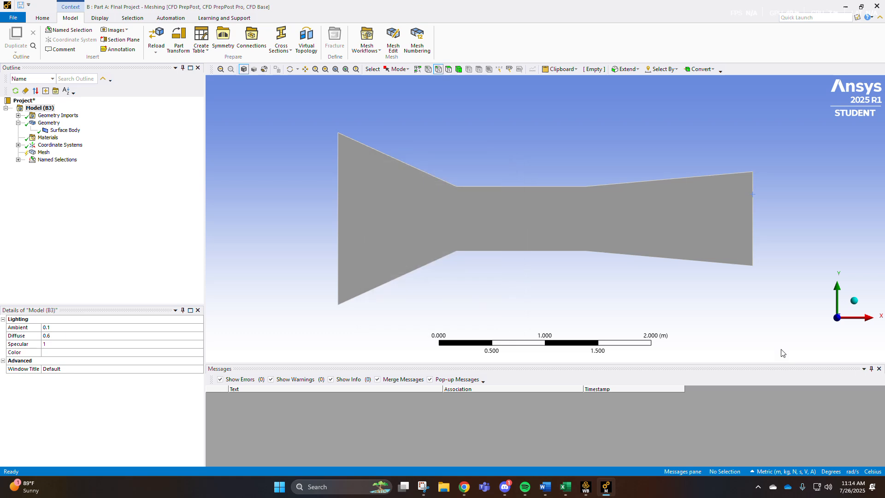
Select the six upper and lower boundary edges and create a named selection called Walls.
{"action": "left_click", "coordinate": [485, 189]}
{"action": "left_click", "coordinate": [486, 188], "text": "ctrl"}
{"action": "left_click", "coordinate": [593, 185], "text": "ctrl"}
{"action": "left_click", "coordinate": [594, 254], "text": "ctrl"}
{"action": "left_click", "coordinate": [552, 252], "text": "ctrl"}
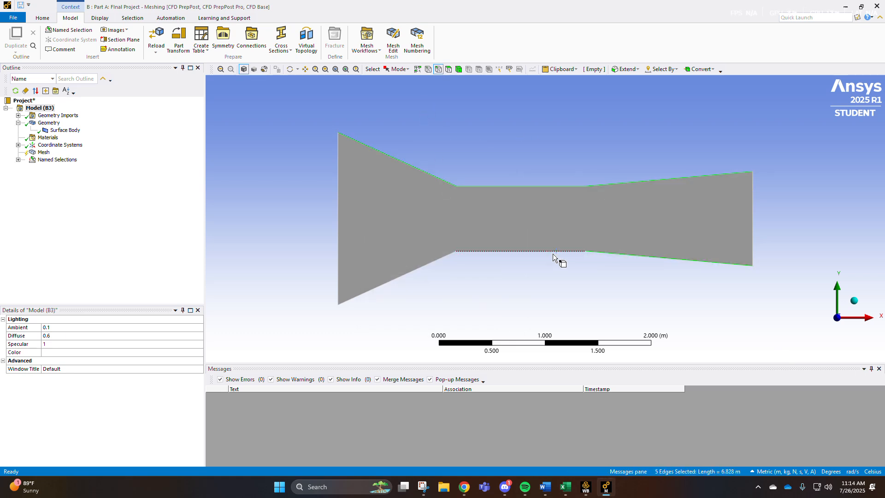
{"action": "left_click", "coordinate": [434, 261], "text": "ctrl"}
{"action": "right_click", "coordinate": [521, 318]}
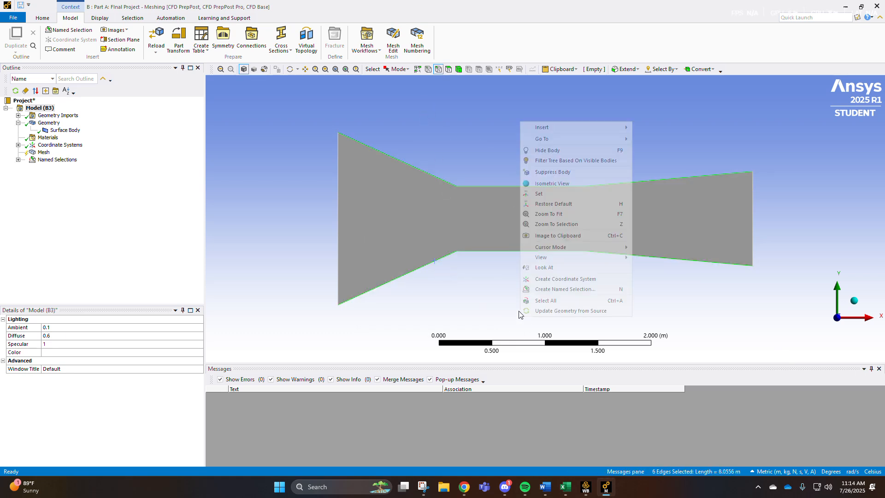
{"action": "left_click", "coordinate": [563, 290]}
{"action": "type", "text": "W"}
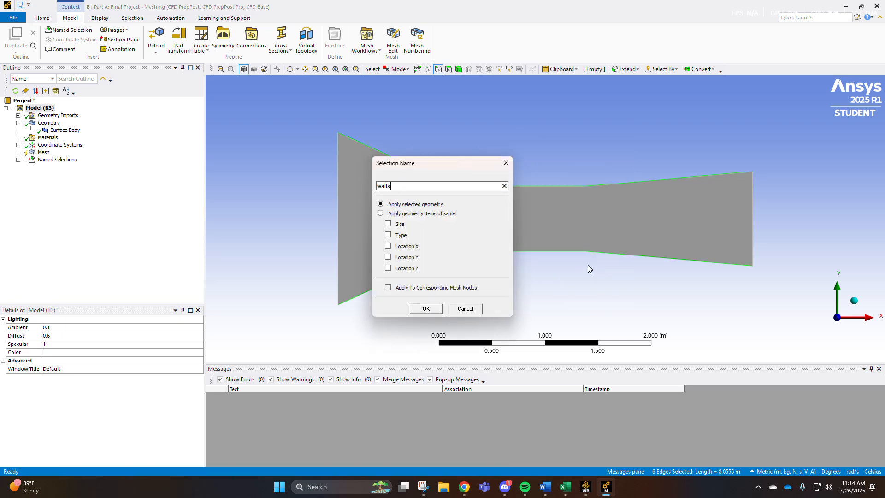
{"action": "type", "text": "all"}
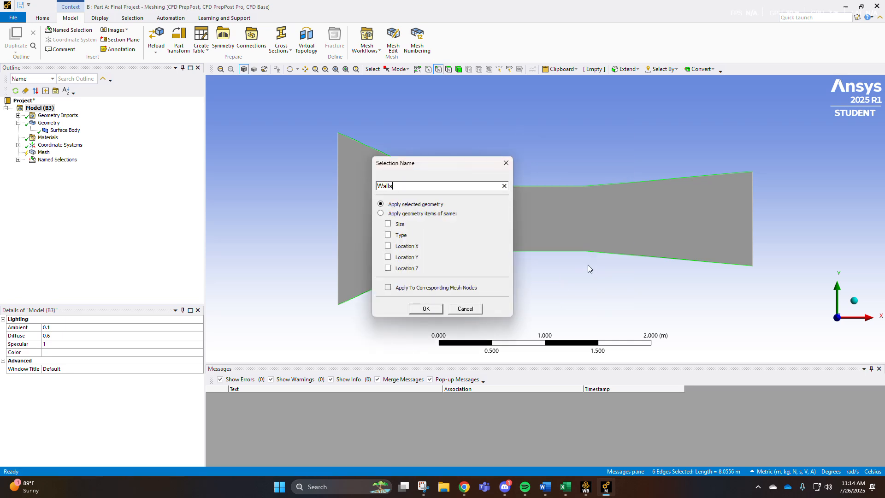
{"action": "key", "text": "Return"}
Insert a mesh Method control on the Mesh and scope it to the surface body.
{"action": "left_click", "coordinate": [18, 159]}
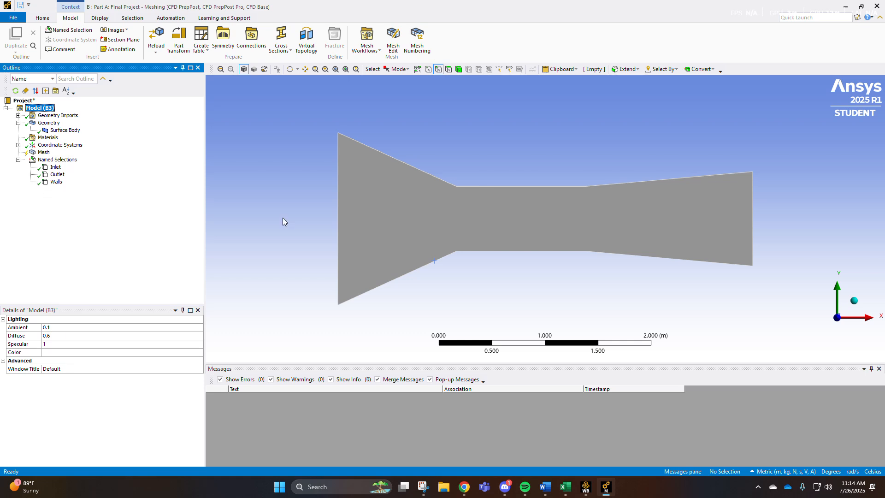
{"action": "left_click", "coordinate": [56, 182]}
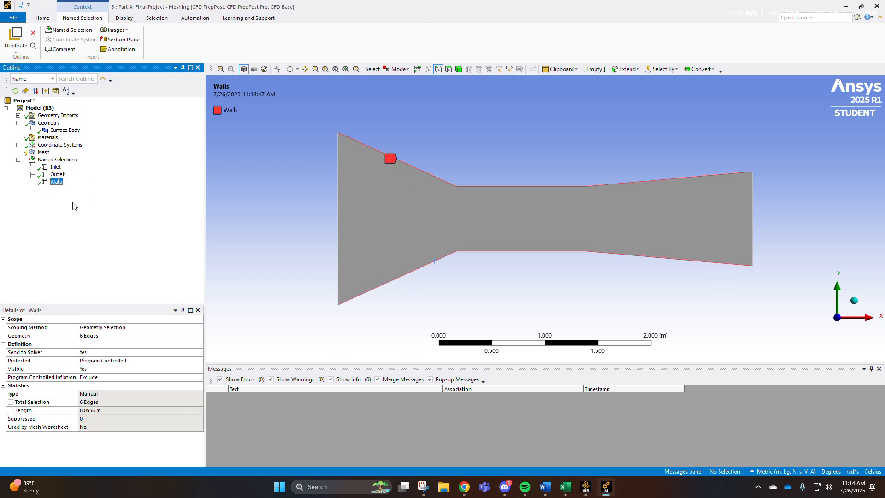
{"action": "left_click", "coordinate": [43, 152]}
{"action": "right_click", "coordinate": [44, 152]}
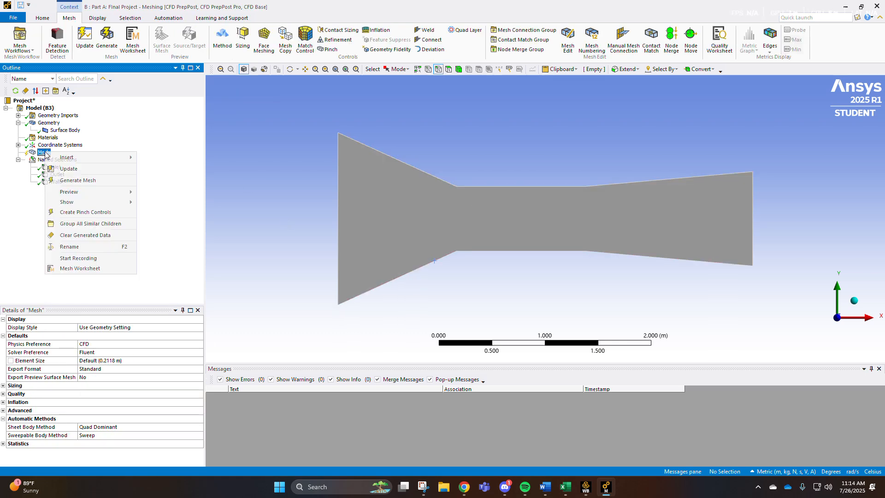
{"action": "mouse_move", "coordinate": [59, 159]}
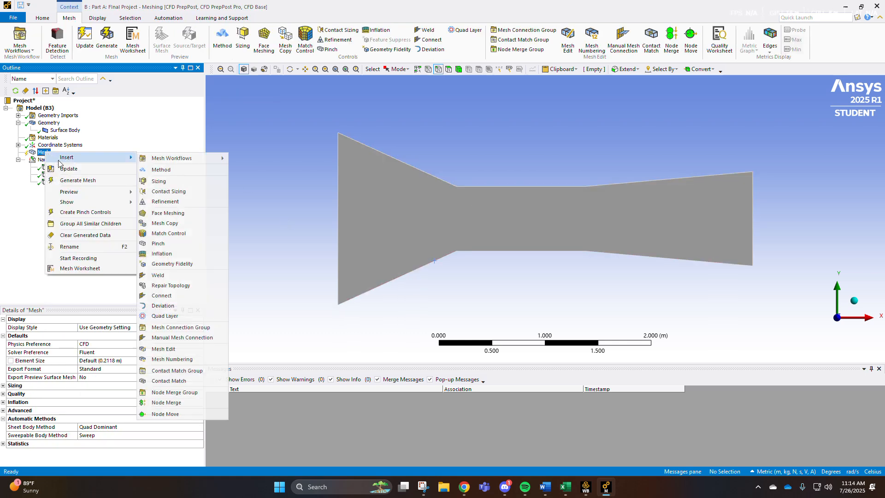
{"action": "left_click", "coordinate": [161, 170]}
{"action": "left_click", "coordinate": [381, 223]}
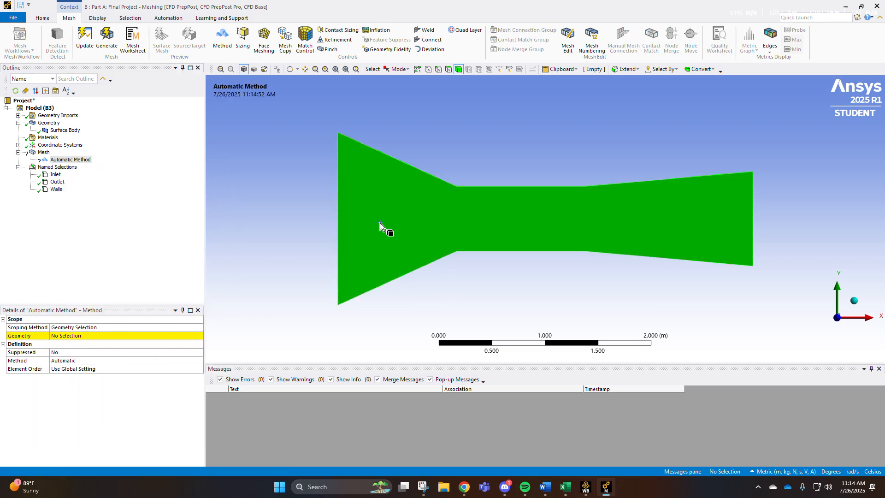
{"action": "left_click", "coordinate": [91, 337]}
{"action": "left_click", "coordinate": [91, 338]}
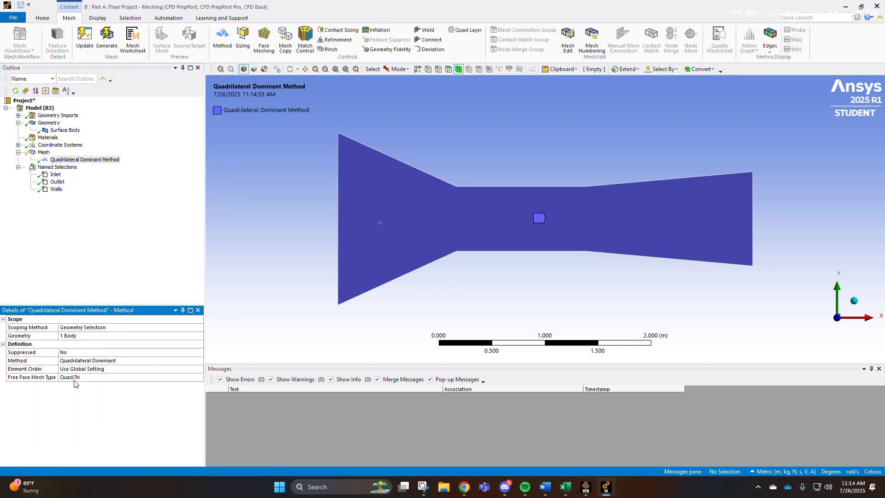
Set the mesh method to Triangles and generate the mesh.
{"action": "left_click", "coordinate": [143, 364]}
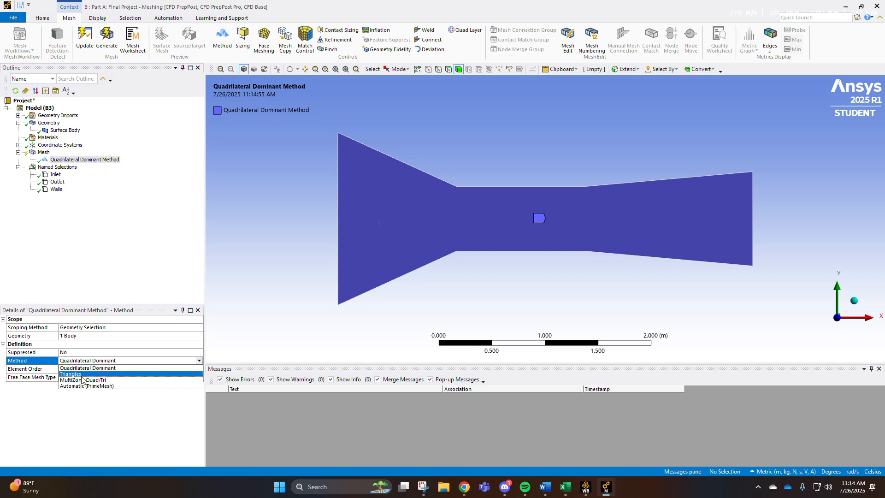
{"action": "left_click", "coordinate": [78, 374]}
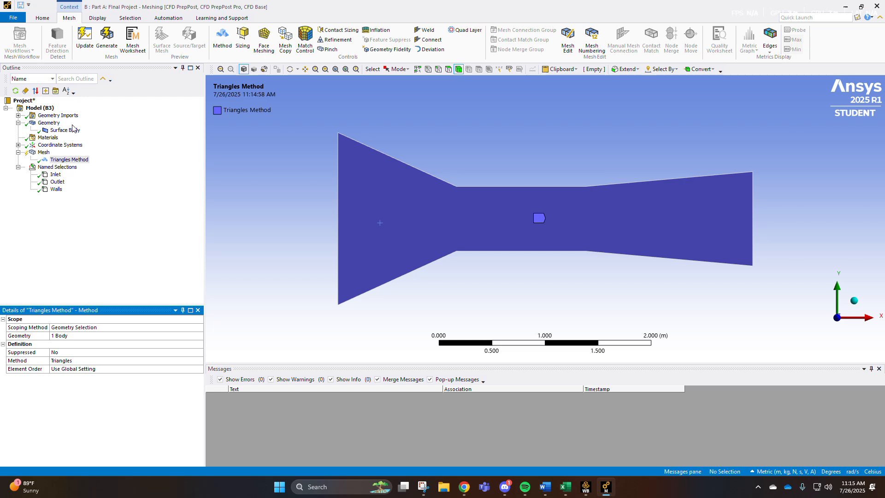
{"action": "left_click", "coordinate": [117, 235]}
{"action": "left_click", "coordinate": [106, 38]}
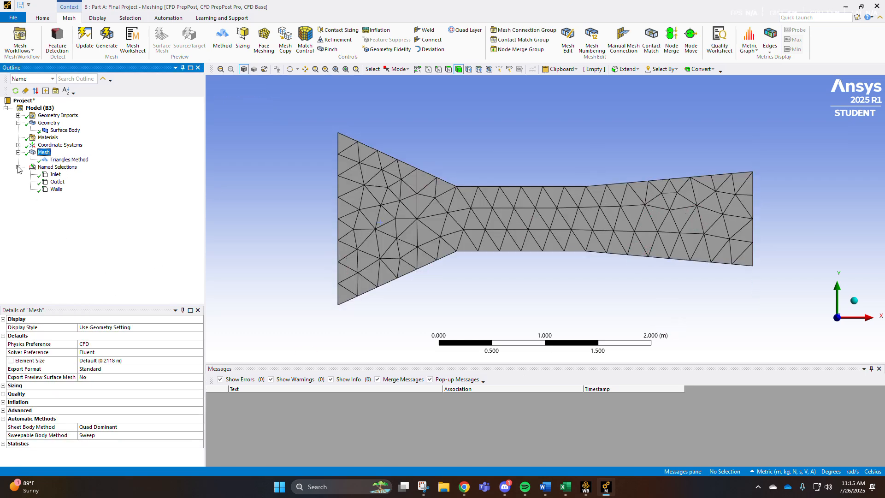
Set the global mesh element size to 0.01 m and regenerate the mesh.
{"action": "left_click", "coordinate": [104, 363]}
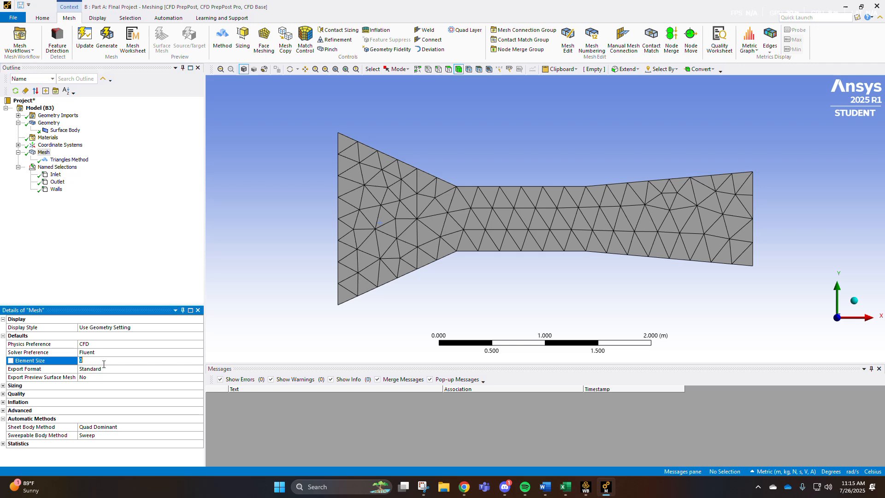
{"action": "left_click", "coordinate": [167, 378]}
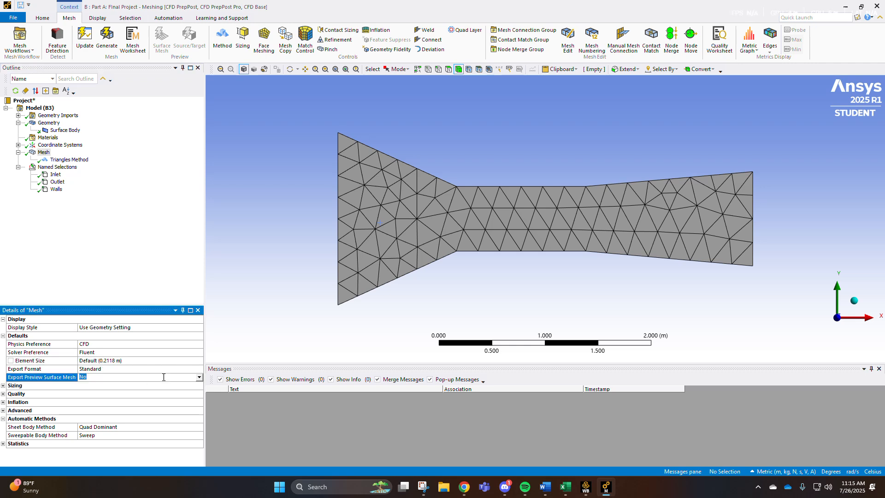
{"action": "left_click", "coordinate": [117, 360]}
{"action": "type", "text": "0.01"}
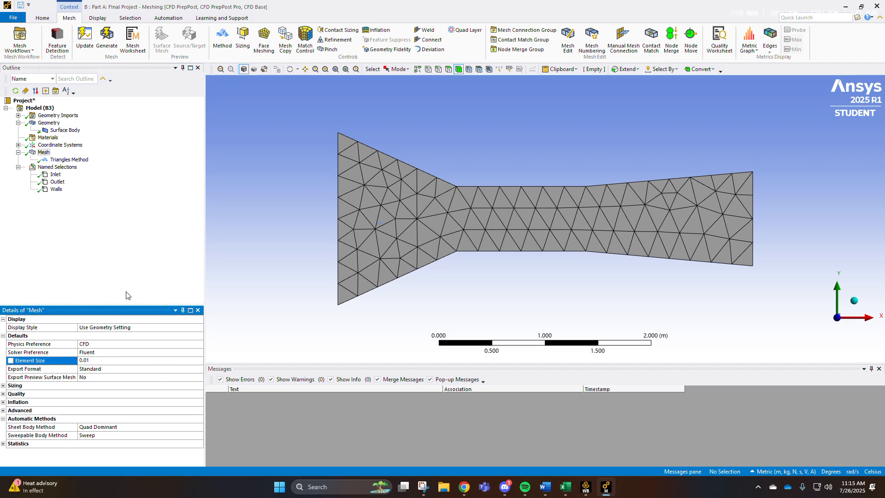
{"action": "key", "text": "Return"}
{"action": "left_click", "coordinate": [106, 39]}
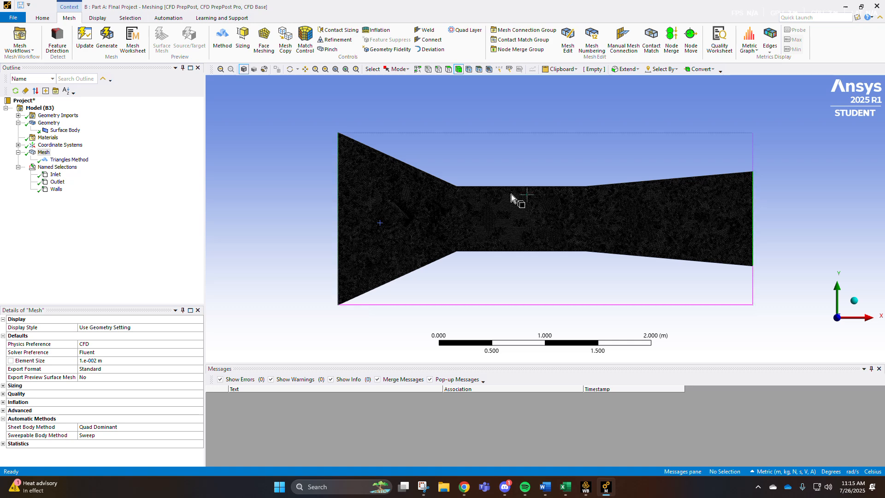
Add a Body Sizing control on the Mesh scoped to the surface body and regenerate the mesh.
{"action": "scroll", "coordinate": [532, 217], "scroll_direction": "up", "scroll_amount": 1}
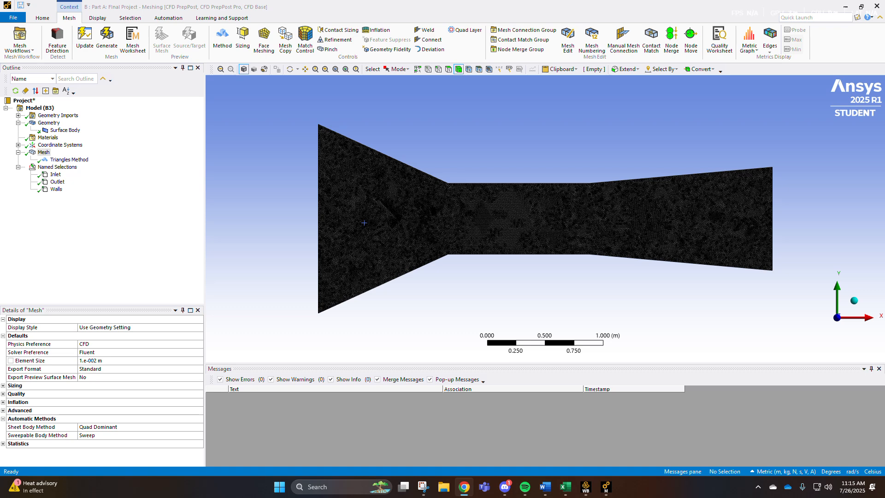
{"action": "right_click", "coordinate": [43, 155]}
{"action": "mouse_move", "coordinate": [69, 158]}
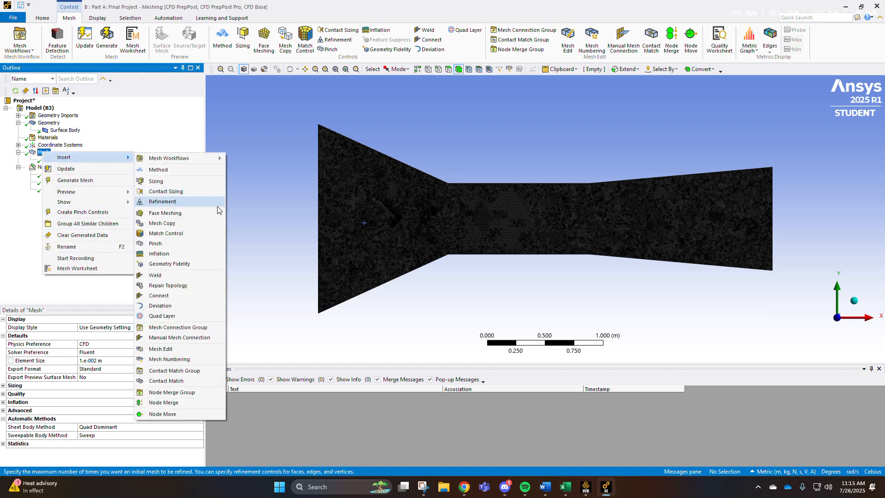
{"action": "left_click", "coordinate": [163, 182]}
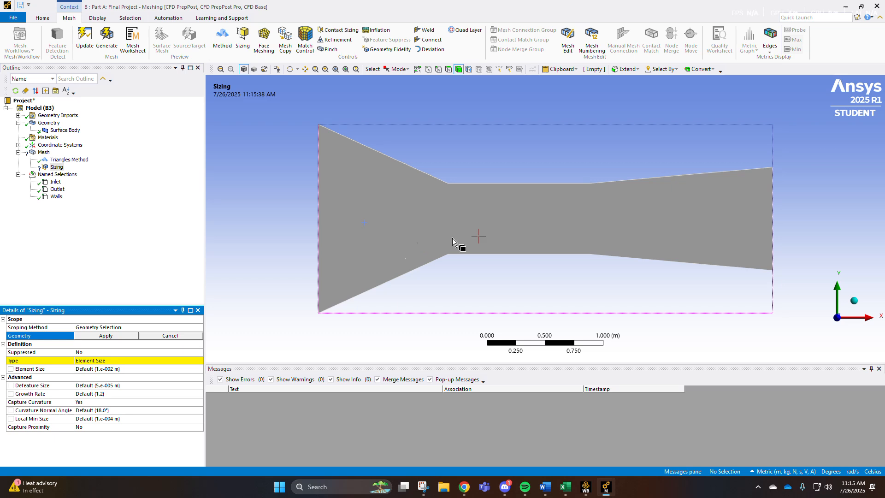
{"action": "left_click", "coordinate": [464, 487]}
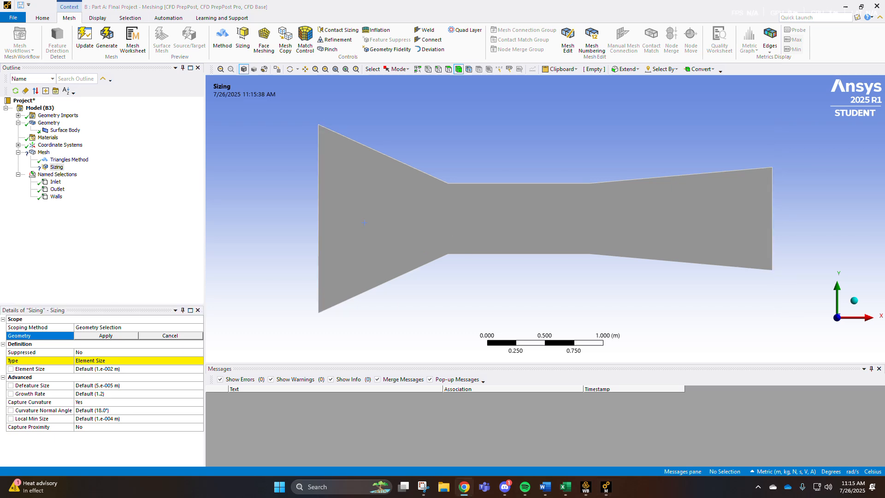
{"action": "left_click", "coordinate": [480, 202]}
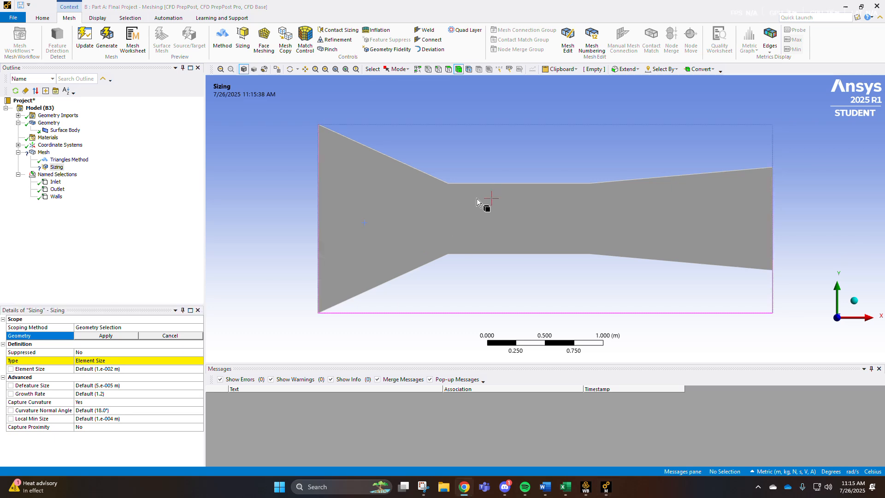
{"action": "left_click", "coordinate": [323, 288]}
{"action": "left_click", "coordinate": [96, 335]}
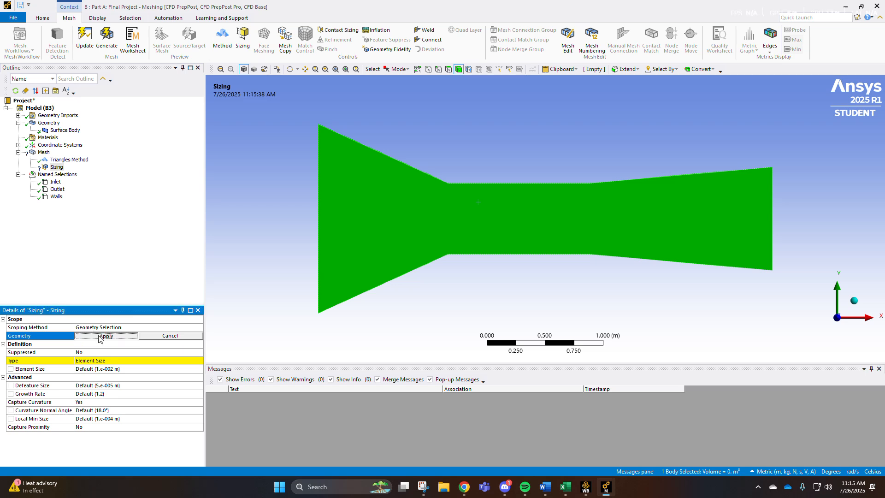
{"action": "left_click", "coordinate": [121, 359]}
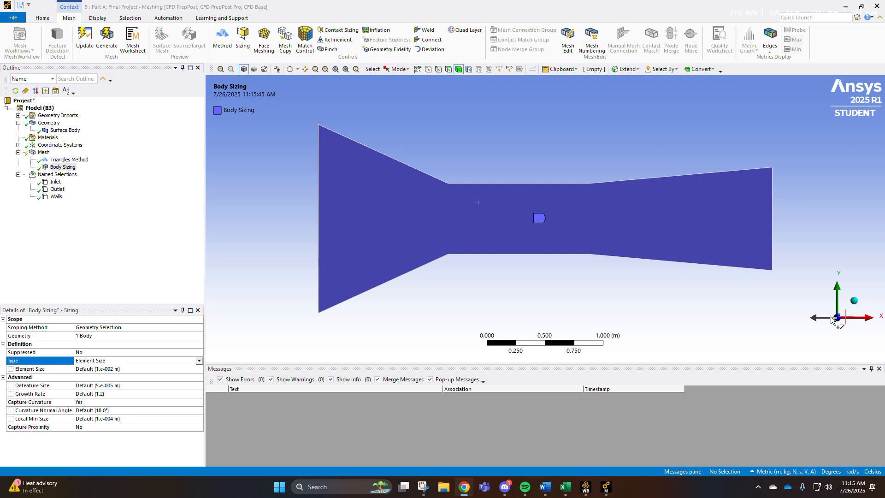
{"action": "left_click", "coordinate": [82, 239]}
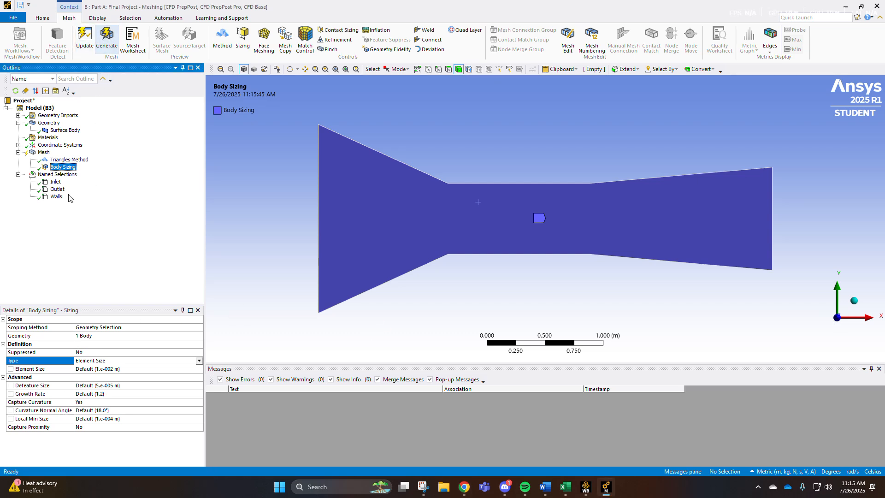
{"action": "left_click", "coordinate": [107, 37]}
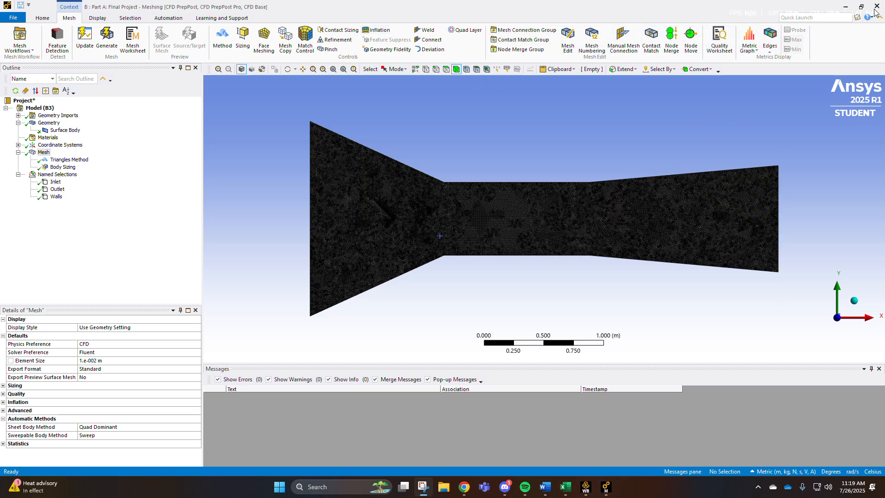
Return to the project and launch Fluent Setup with double precision and 4 solver processes.
{"action": "left_click", "coordinate": [89, 41]}
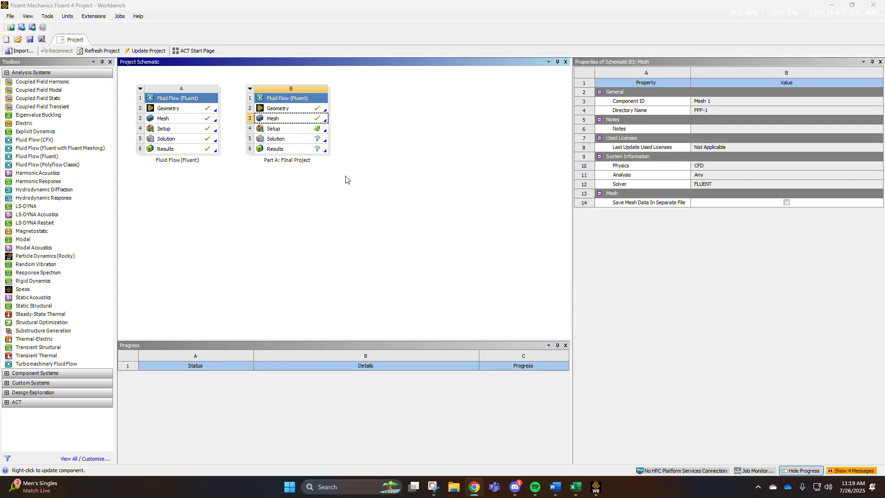
{"action": "right_click", "coordinate": [302, 129]}
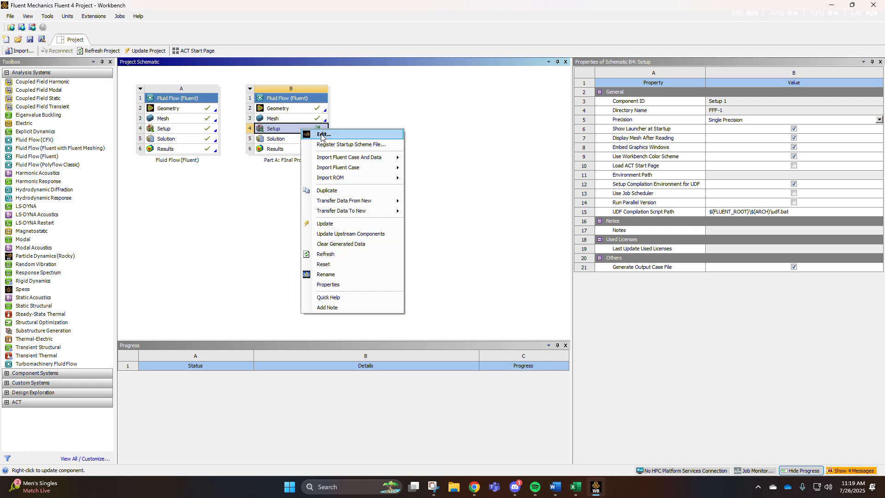
{"action": "left_click", "coordinate": [322, 136]}
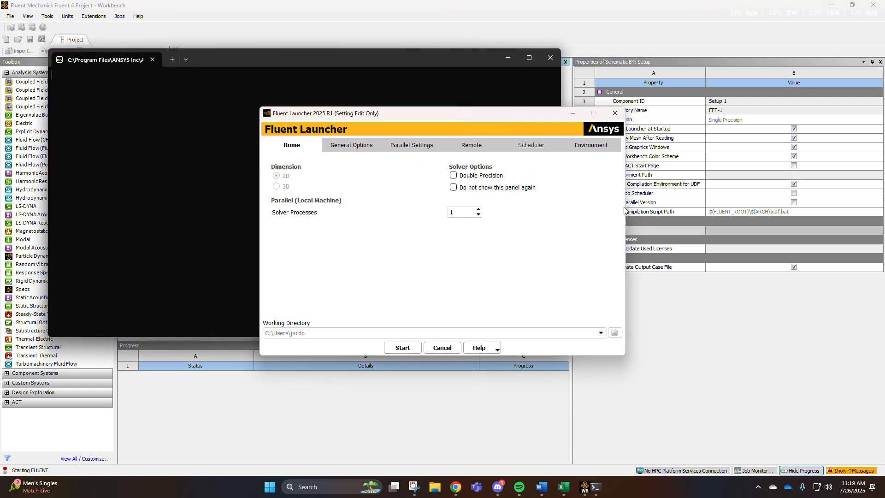
{"action": "left_click", "coordinate": [498, 175]}
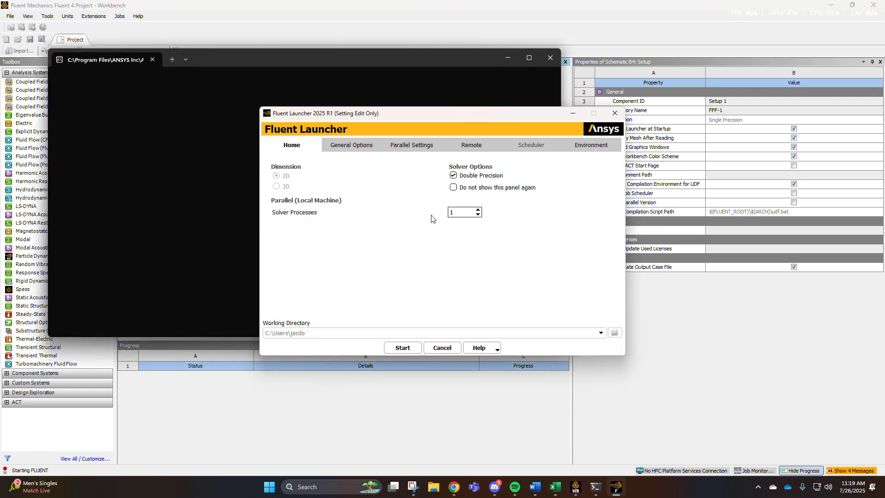
{"action": "left_click", "coordinate": [415, 349]}
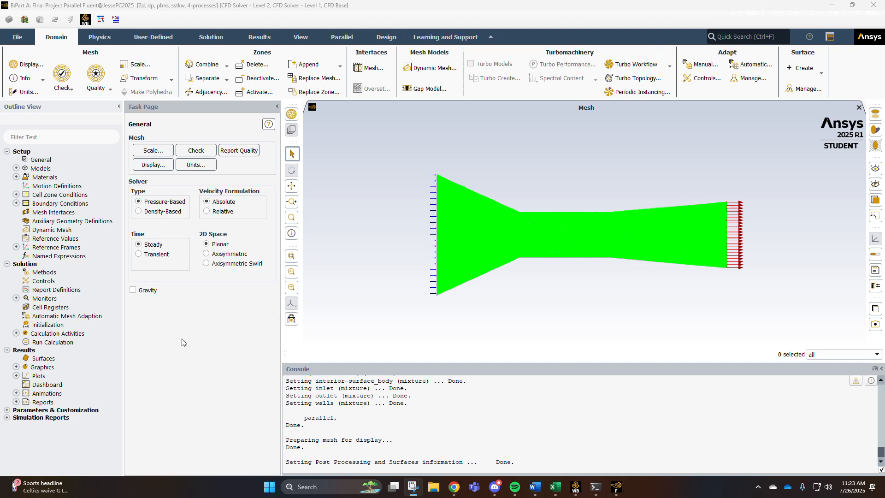
Turn on the Energy model in the Fluent setup models.
{"action": "left_click", "coordinate": [17, 168]}
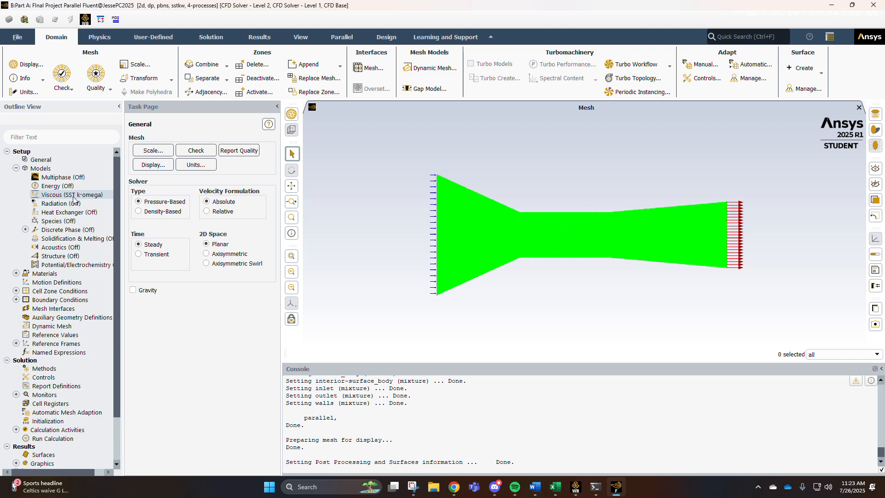
{"action": "double_click", "coordinate": [71, 185]}
{"action": "left_click", "coordinate": [134, 265]}
{"action": "left_click", "coordinate": [137, 294]}
Set the viscous model to Spalart-Allmaras (1 eqn).
{"action": "left_click", "coordinate": [66, 196]}
{"action": "double_click", "coordinate": [65, 195]}
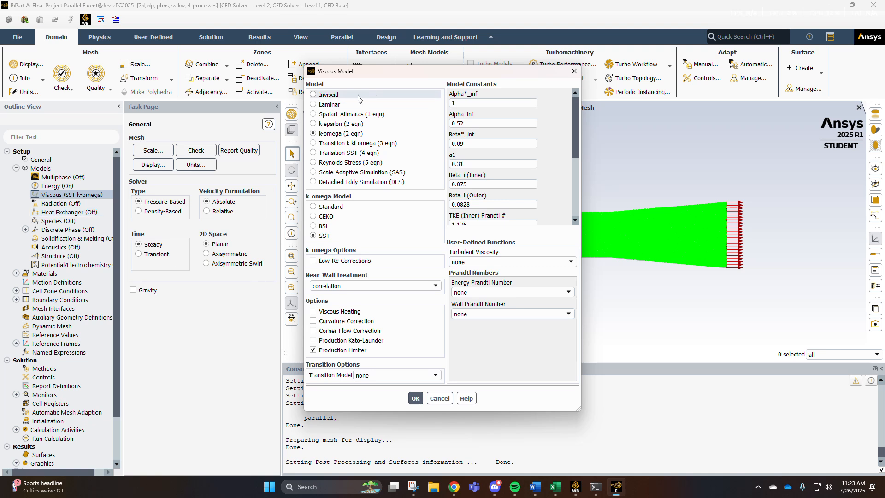
{"action": "left_click", "coordinate": [351, 114]}
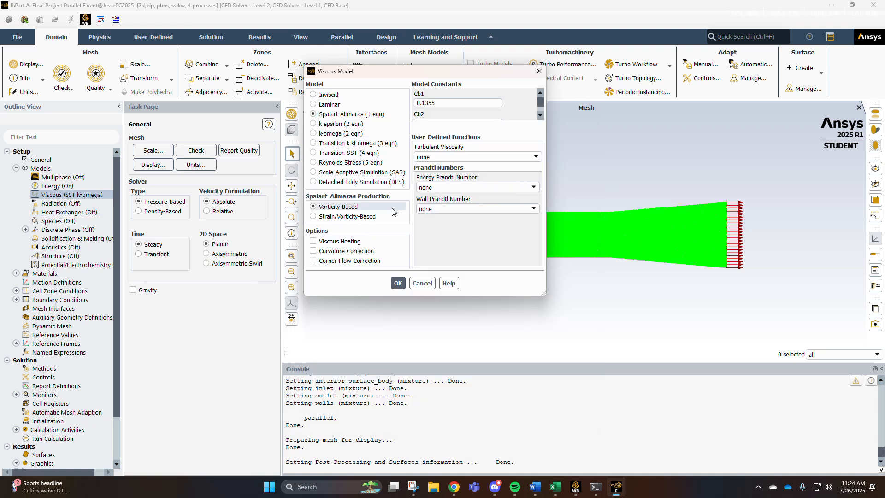
{"action": "left_click", "coordinate": [398, 283]}
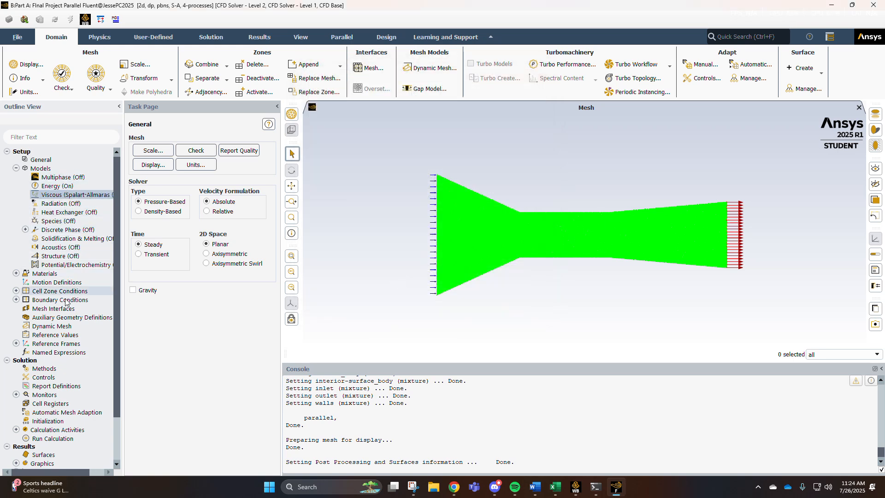
Change the air material's density to ideal-gas and apply the change.
{"action": "left_click", "coordinate": [16, 169]}
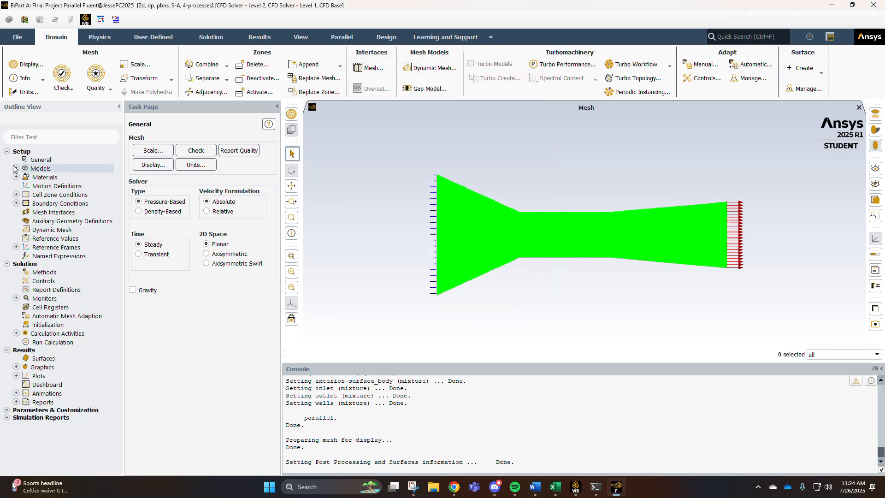
{"action": "left_click", "coordinate": [16, 177]}
{"action": "left_click", "coordinate": [26, 185]}
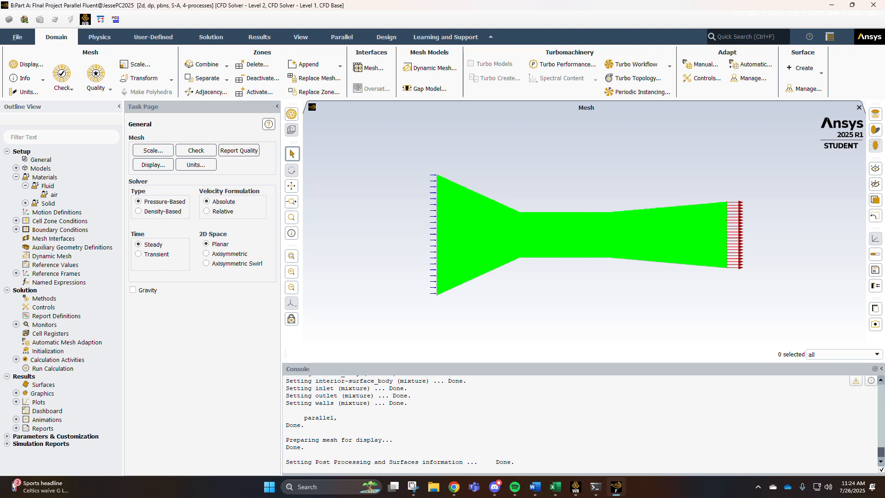
{"action": "left_click", "coordinate": [454, 487]}
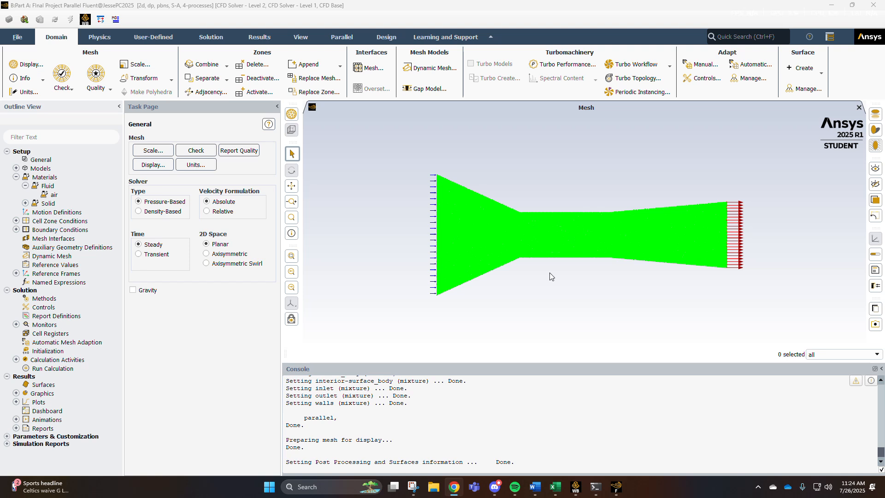
{"action": "left_click", "coordinate": [69, 195]}
{"action": "double_click", "coordinate": [74, 197]}
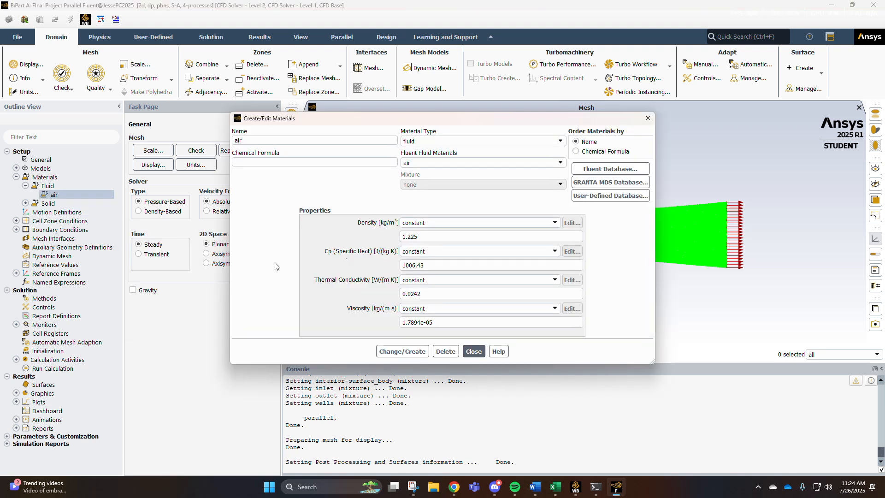
{"action": "left_click", "coordinate": [502, 224]}
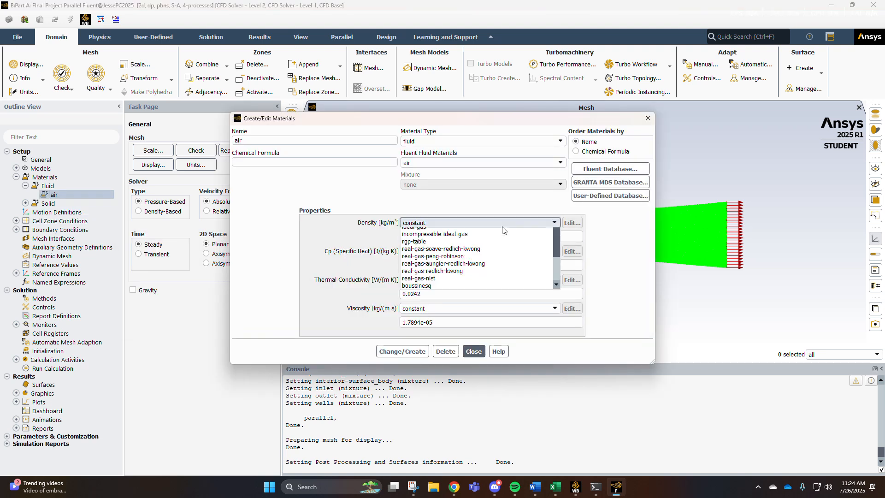
{"action": "left_click", "coordinate": [443, 239]}
{"action": "scroll", "coordinate": [421, 244], "scroll_direction": "down", "scroll_amount": 1}
{"action": "scroll", "coordinate": [421, 244], "scroll_direction": "up", "scroll_amount": 1}
{"action": "scroll", "coordinate": [438, 224], "scroll_direction": "down", "scroll_amount": 1}
{"action": "scroll", "coordinate": [355, 256], "scroll_direction": "up", "scroll_amount": 1}
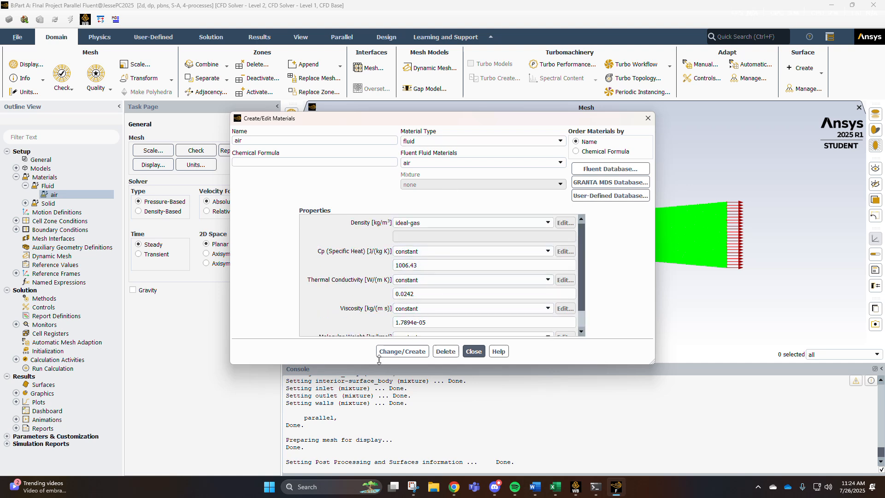
{"action": "left_click", "coordinate": [415, 352]}
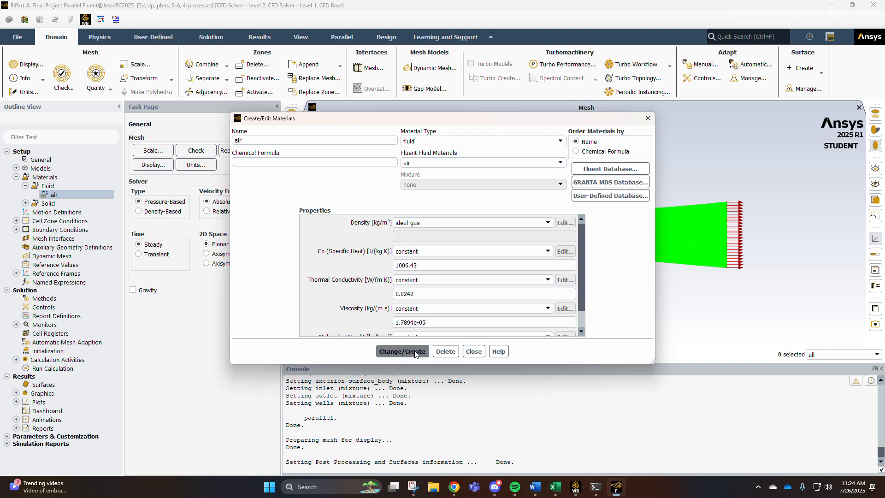
{"action": "left_click", "coordinate": [474, 351]}
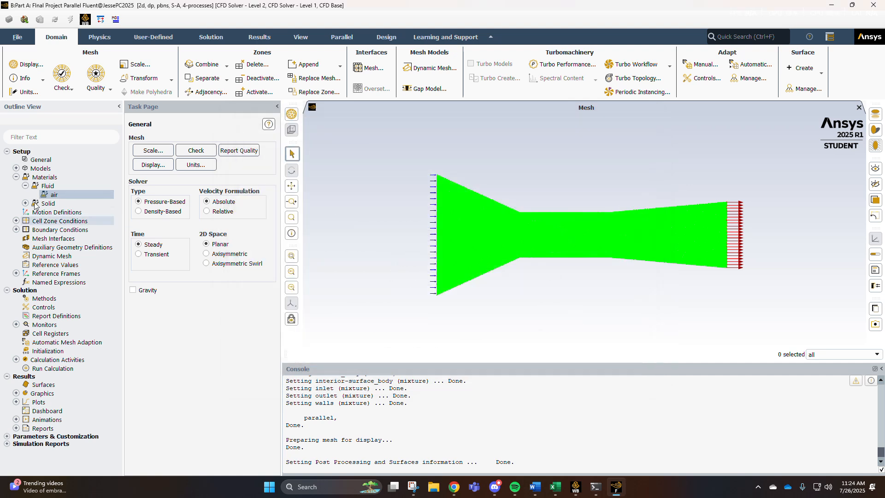
Inspect the fluid cell zone's assigned material and the air material properties.
{"action": "left_click", "coordinate": [25, 186]}
{"action": "left_click", "coordinate": [25, 194]}
{"action": "left_click", "coordinate": [25, 195]}
{"action": "left_click", "coordinate": [16, 212]}
{"action": "left_click", "coordinate": [26, 221]}
{"action": "double_click", "coordinate": [51, 229]}
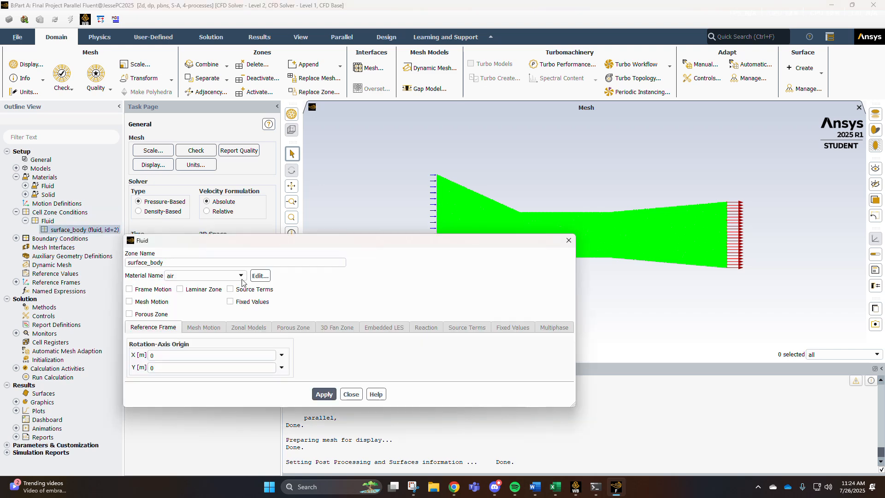
{"action": "left_click", "coordinate": [260, 276]}
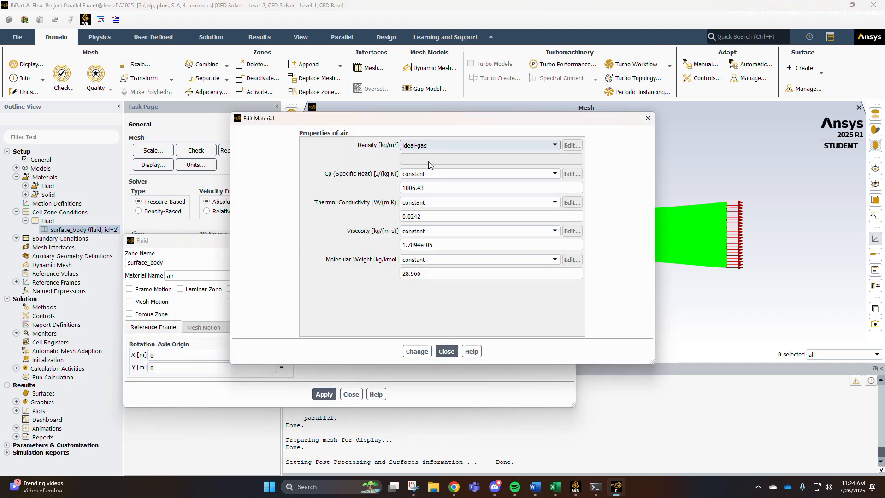
{"action": "left_click", "coordinate": [447, 351]}
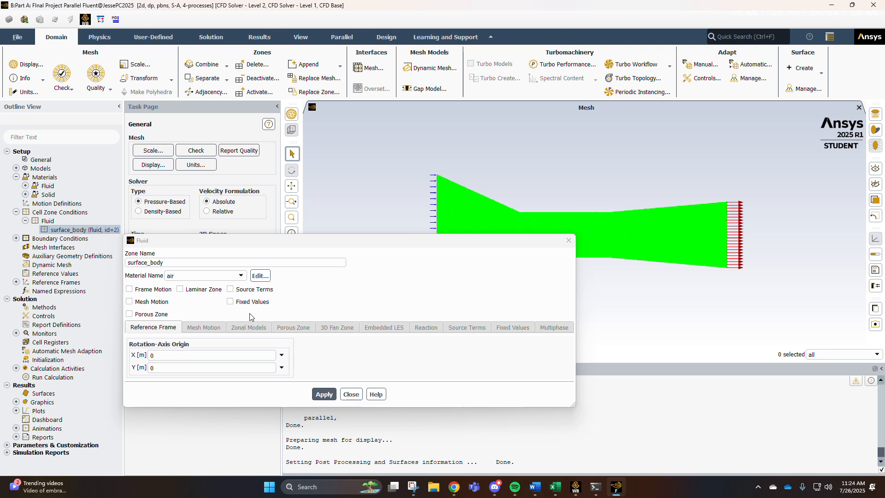
{"action": "left_click", "coordinate": [258, 276]}
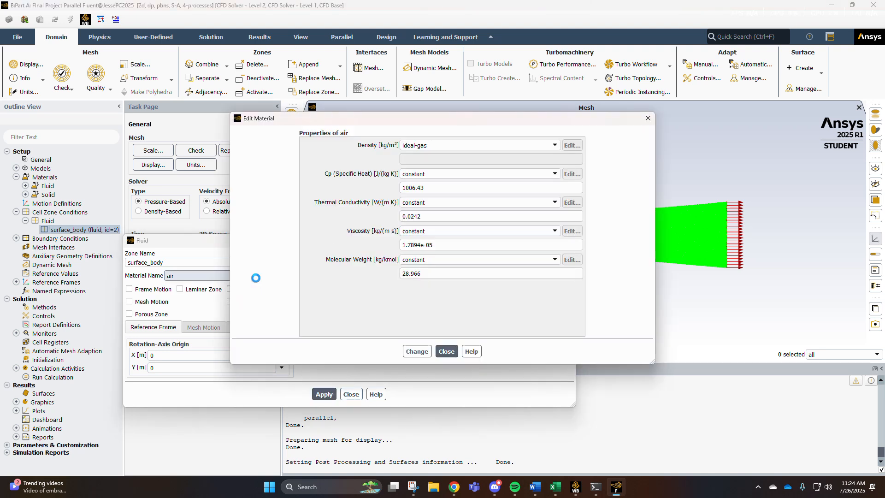
{"action": "left_click", "coordinate": [440, 176]}
{"action": "left_click", "coordinate": [371, 315]}
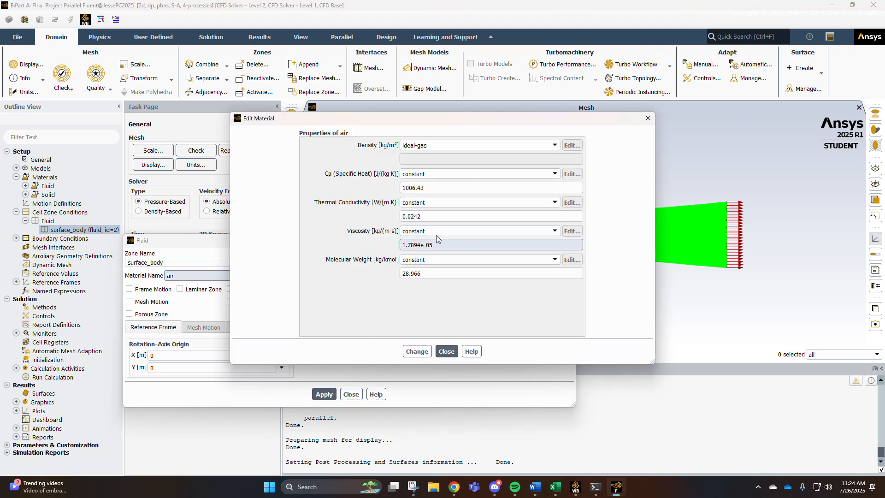
{"action": "left_click", "coordinate": [435, 232]}
{"action": "left_click", "coordinate": [345, 290]}
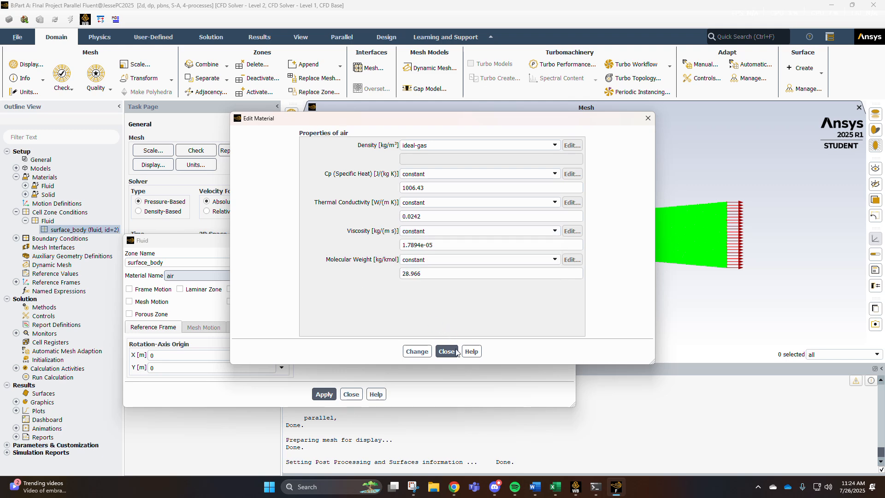
{"action": "left_click", "coordinate": [446, 351]}
{"action": "left_click", "coordinate": [351, 395]}
Set the inlet boundary's velocity magnitude to 5.625 m/s and apply it.
{"action": "left_click", "coordinate": [16, 238]}
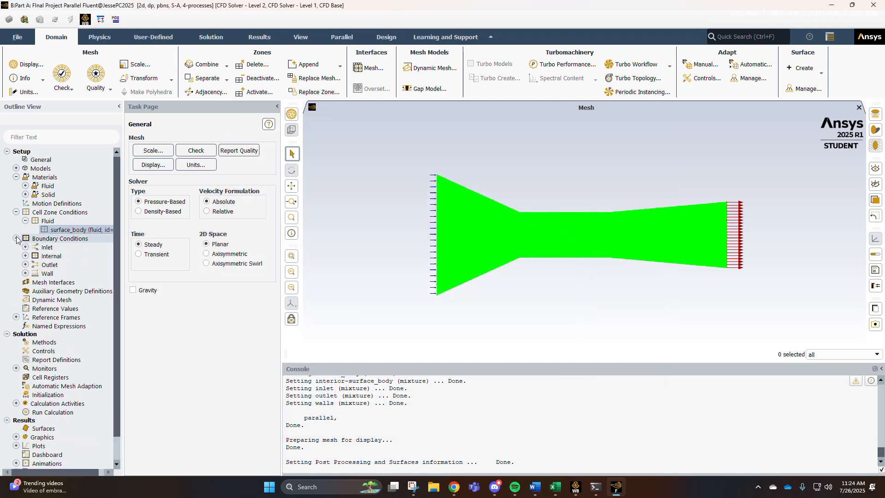
{"action": "left_click", "coordinate": [16, 212]}
{"action": "left_click", "coordinate": [25, 230]}
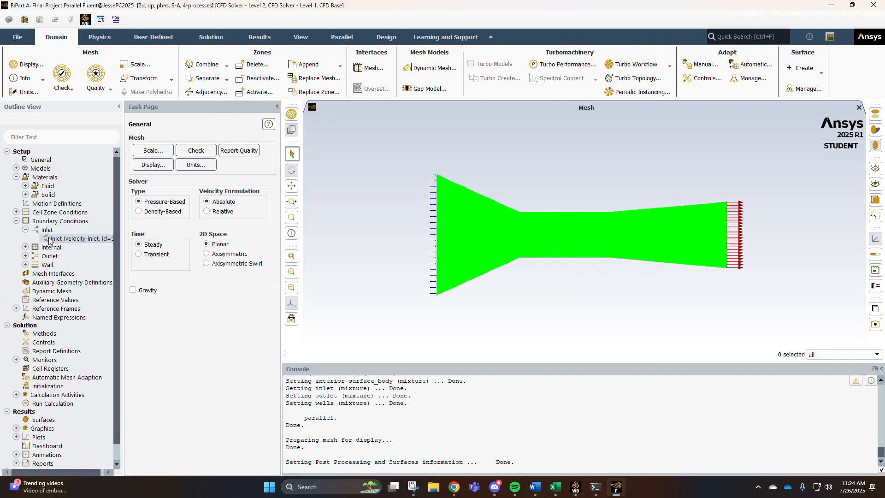
{"action": "double_click", "coordinate": [60, 239]}
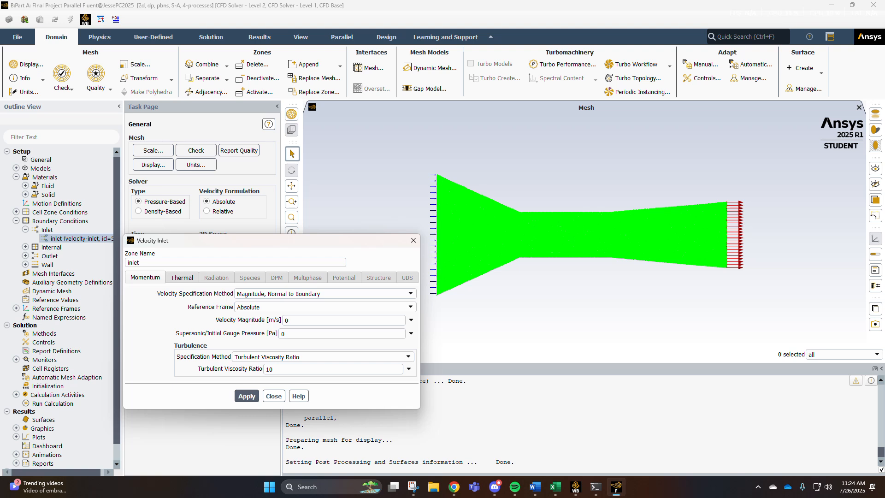
{"action": "scroll", "coordinate": [850, 234], "scroll_direction": "down", "scroll_amount": 1}
{"action": "scroll", "coordinate": [646, 234], "scroll_direction": "up", "scroll_amount": 1}
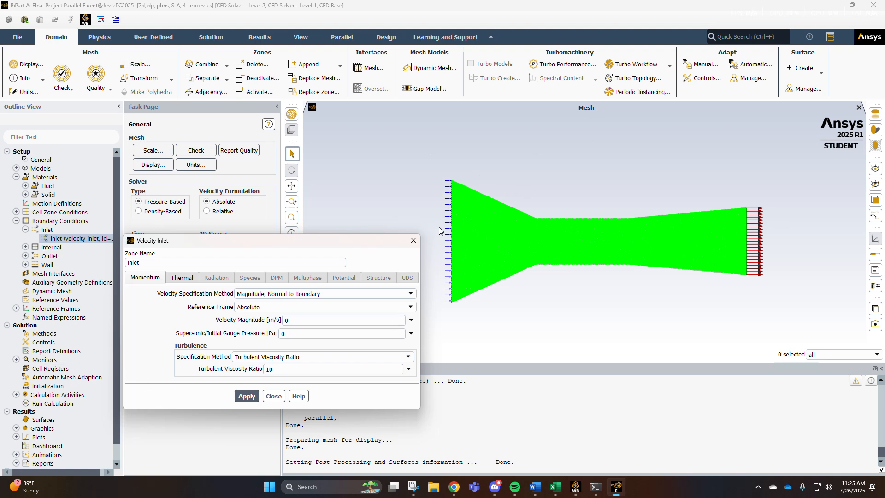
{"action": "left_click", "coordinate": [298, 320]}
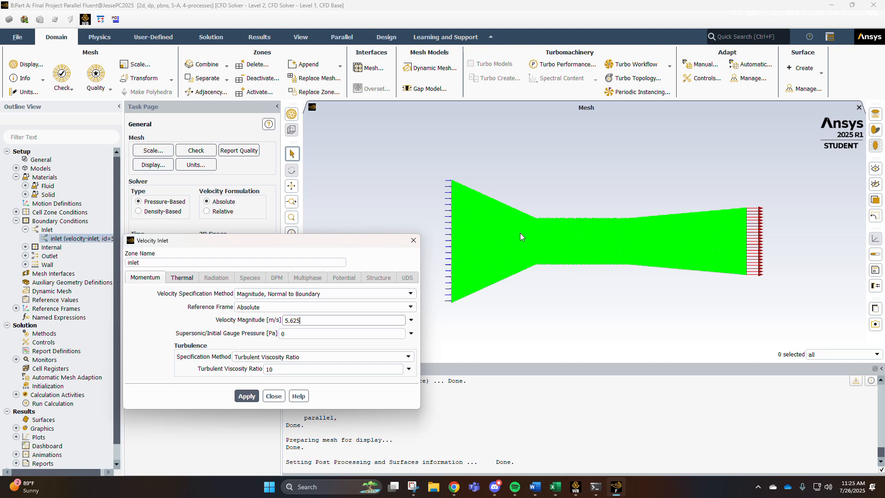
{"action": "left_click", "coordinate": [247, 396]}
{"action": "left_click", "coordinate": [265, 400]}
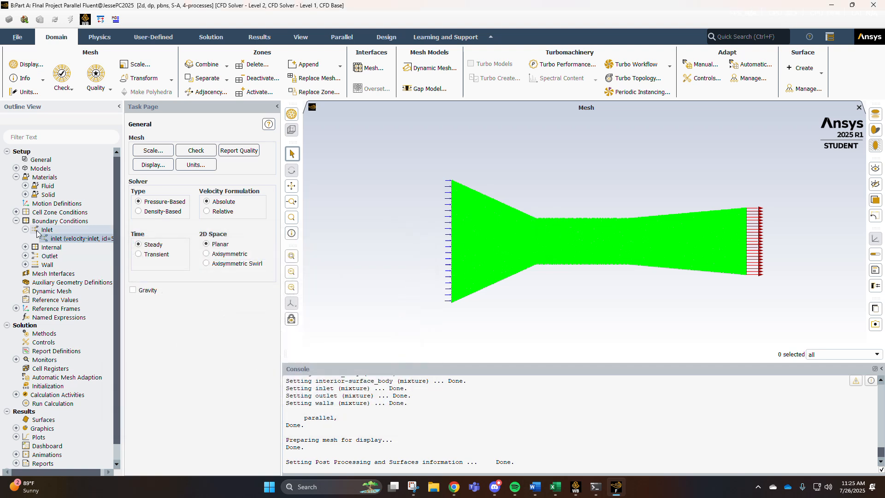
Review the outlet boundary settings and apply the default wall boundary conditions.
{"action": "left_click", "coordinate": [25, 256]}
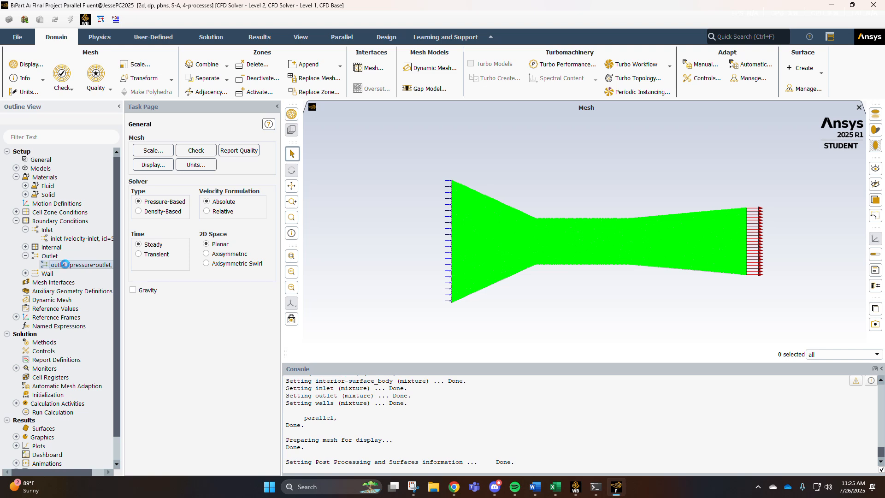
{"action": "double_click", "coordinate": [52, 265]}
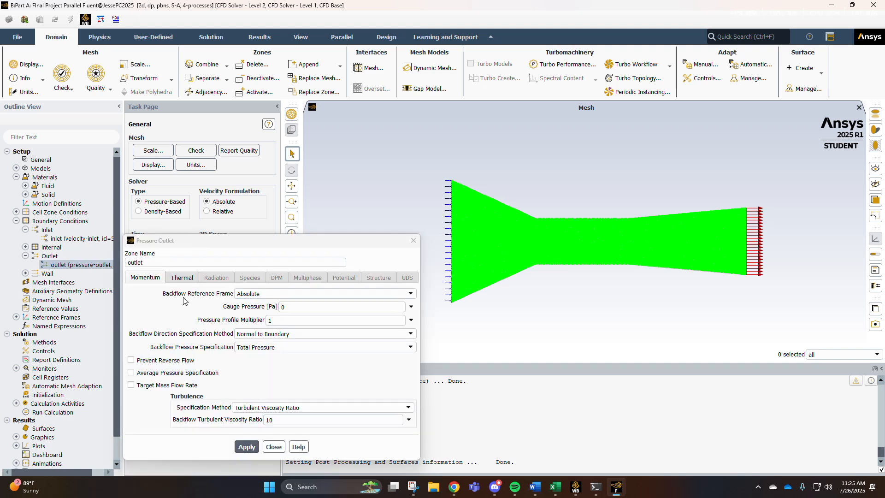
{"action": "left_click", "coordinate": [273, 447]}
{"action": "left_click", "coordinate": [25, 273]}
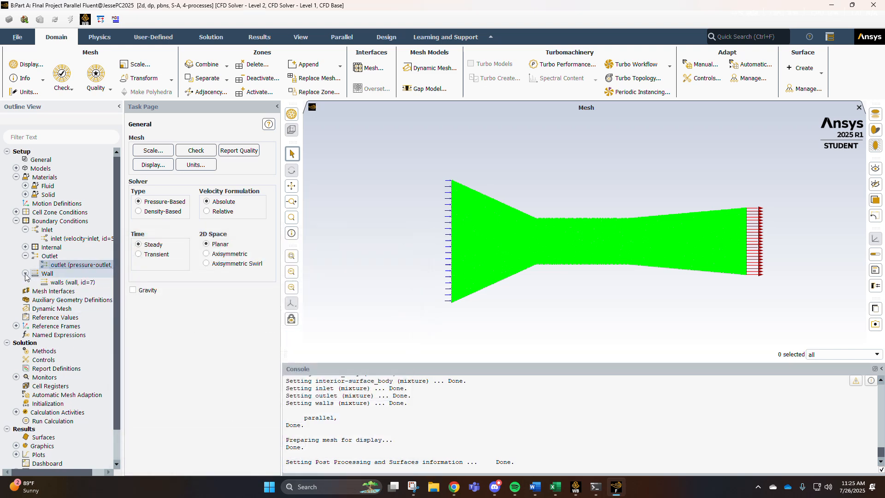
{"action": "double_click", "coordinate": [56, 282]}
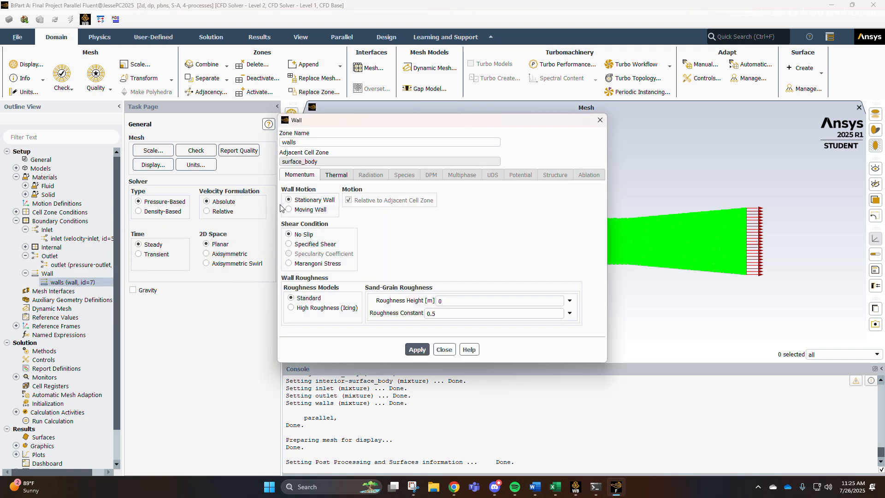
{"action": "left_click", "coordinate": [417, 350]}
{"action": "left_click", "coordinate": [444, 349]}
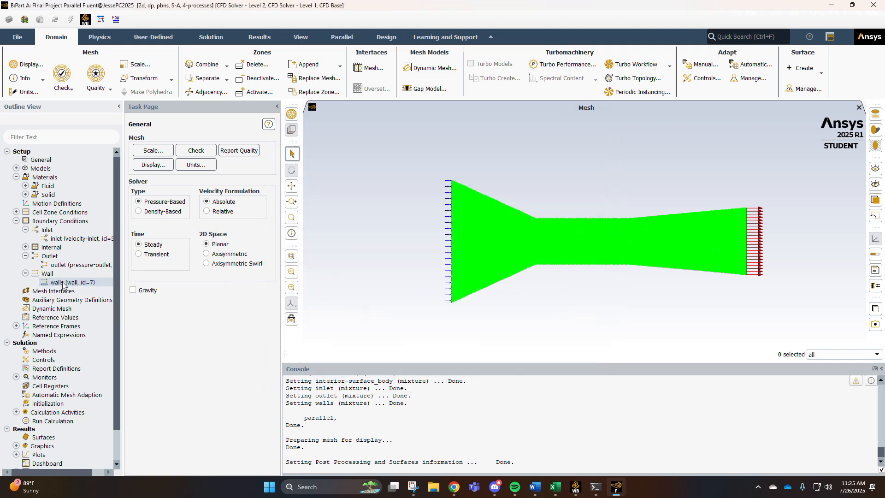
Set the reference values to be computed from the inlet.
{"action": "left_click", "coordinate": [25, 273]}
{"action": "left_click", "coordinate": [25, 256]}
{"action": "left_click", "coordinate": [25, 230]}
{"action": "left_click", "coordinate": [16, 221]}
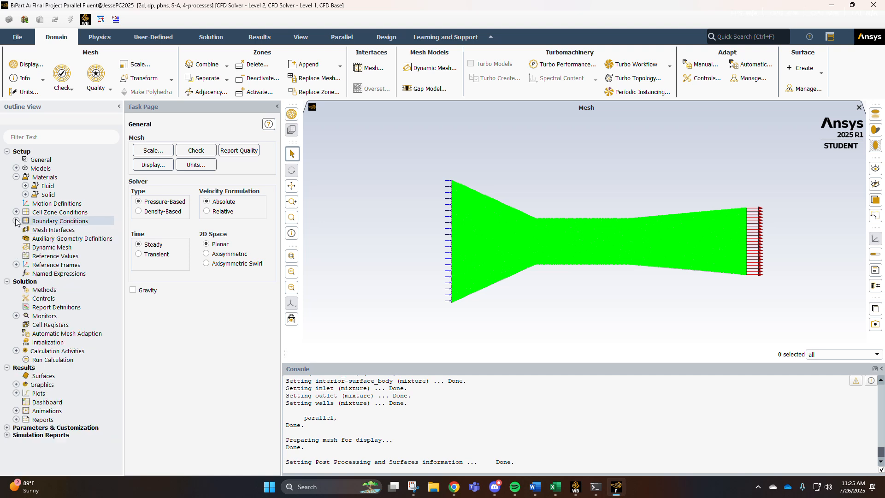
{"action": "left_click", "coordinate": [54, 256]}
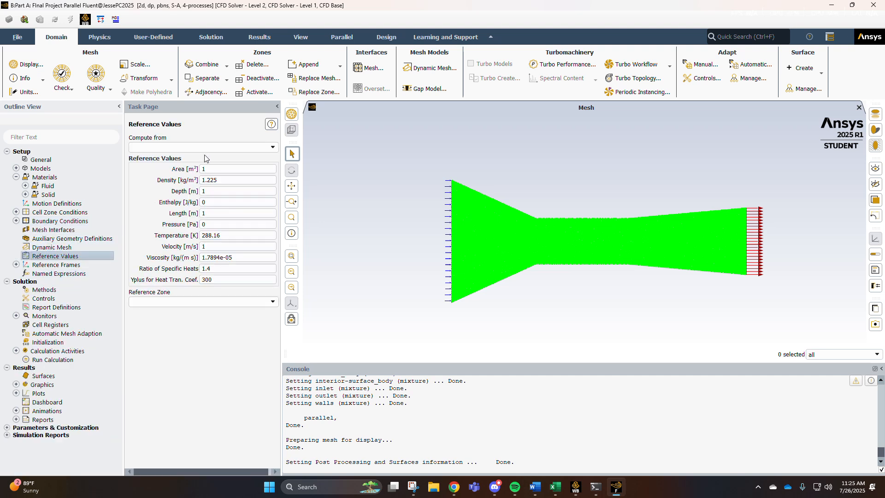
{"action": "left_click", "coordinate": [273, 147]}
{"action": "left_click", "coordinate": [190, 164]}
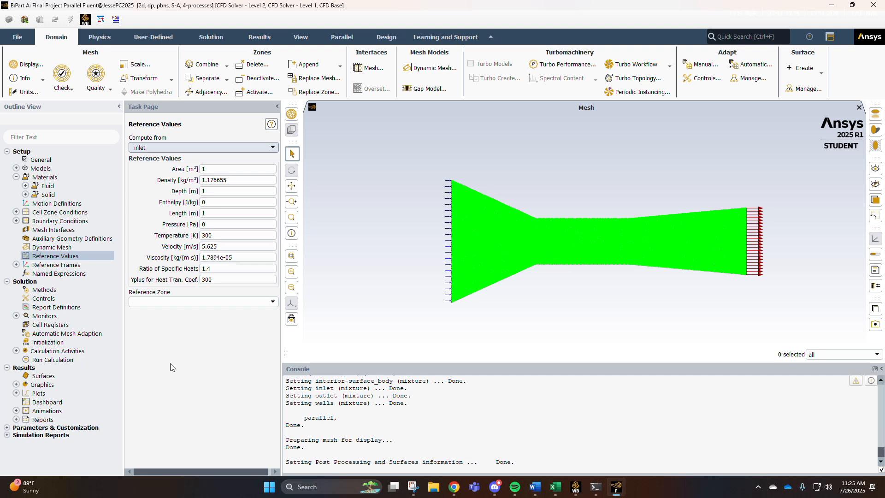
Review the solution methods and solution controls settings.
{"action": "left_click", "coordinate": [31, 292]}
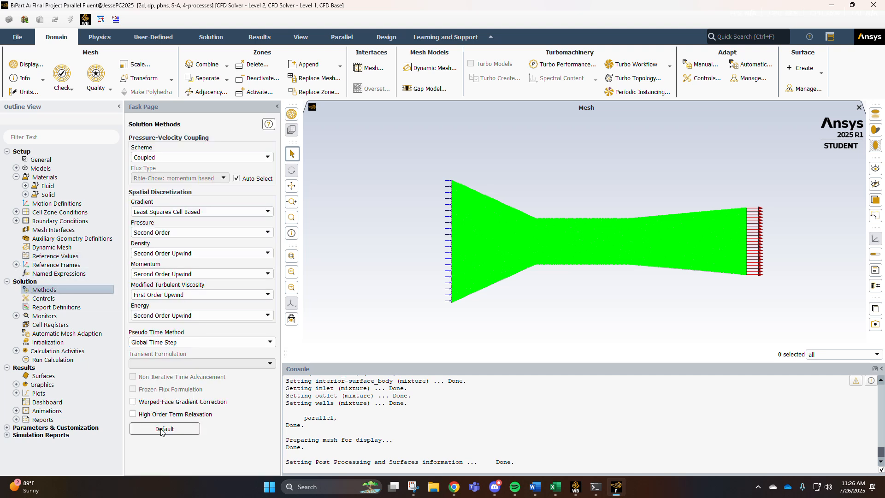
{"action": "left_click", "coordinate": [44, 300]}
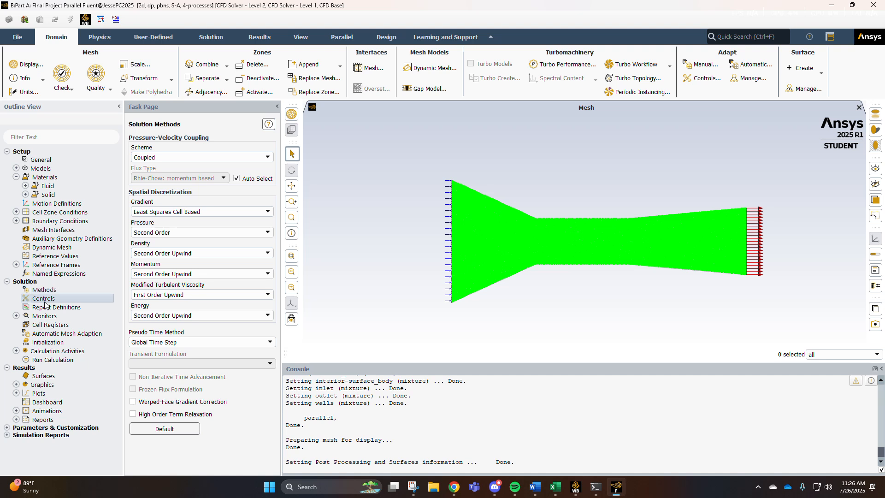
{"action": "left_click", "coordinate": [72, 308]}
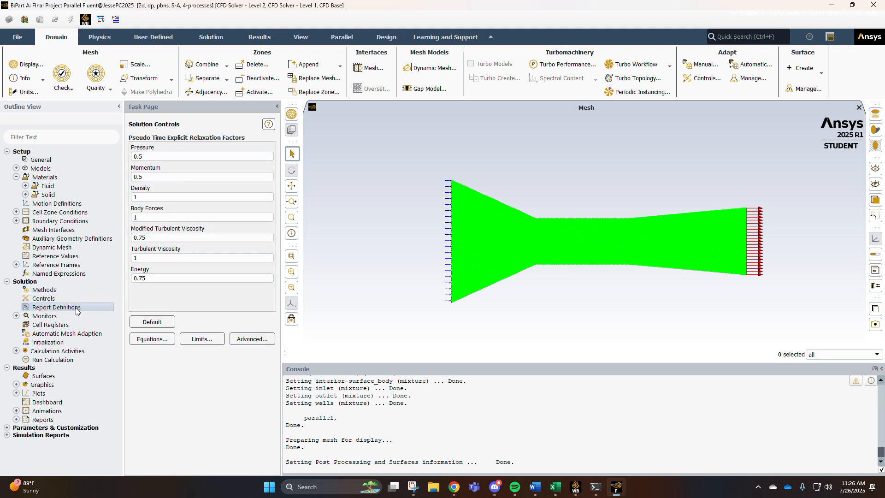
Set the residual convergence criteria for continuity, x-velocity, y-velocity and nut to 1e-06.
{"action": "double_click", "coordinate": [46, 316]}
{"action": "left_click", "coordinate": [61, 325]}
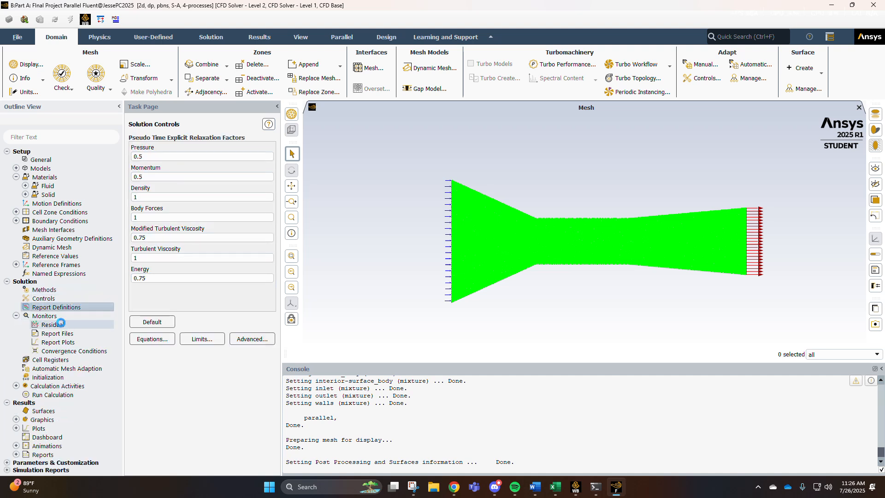
{"action": "double_click", "coordinate": [65, 326]}
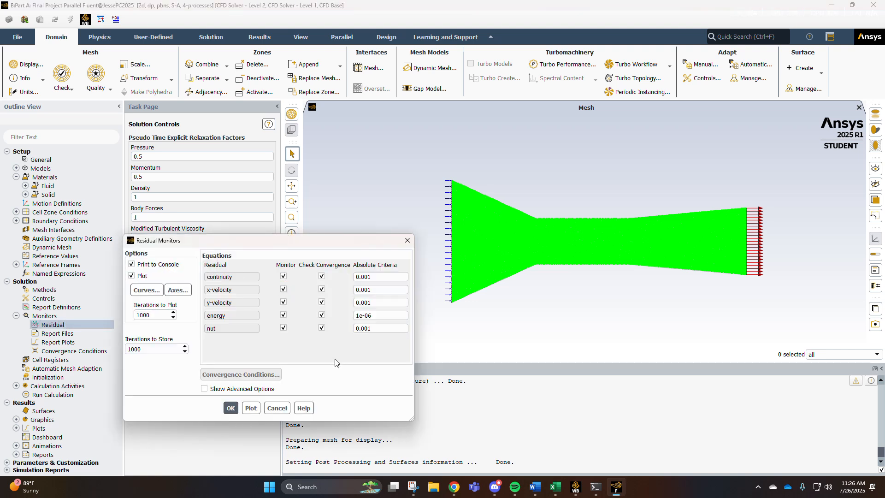
{"action": "double_click", "coordinate": [378, 277]}
{"action": "type", "text": "1e-06"}
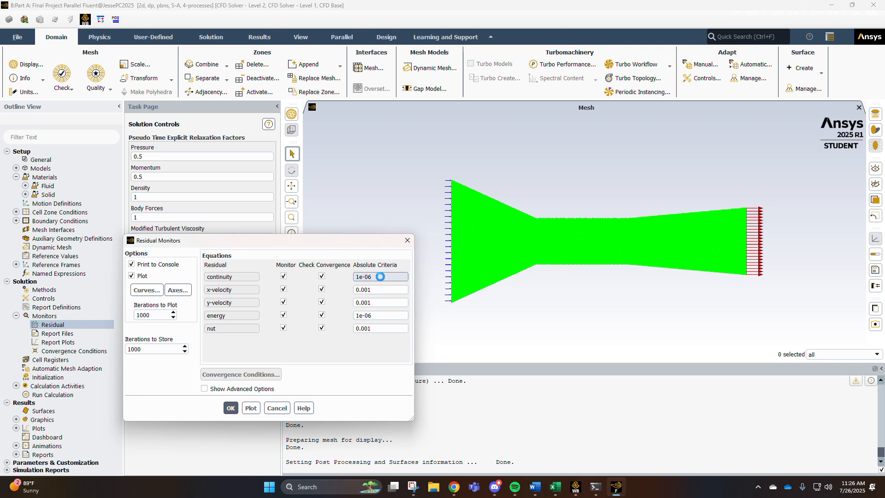
{"action": "double_click", "coordinate": [382, 289]}
{"action": "type", "text": "1e-06"}
{"action": "double_click", "coordinate": [382, 302]}
{"action": "type", "text": "1e-06"}
{"action": "double_click", "coordinate": [378, 329]}
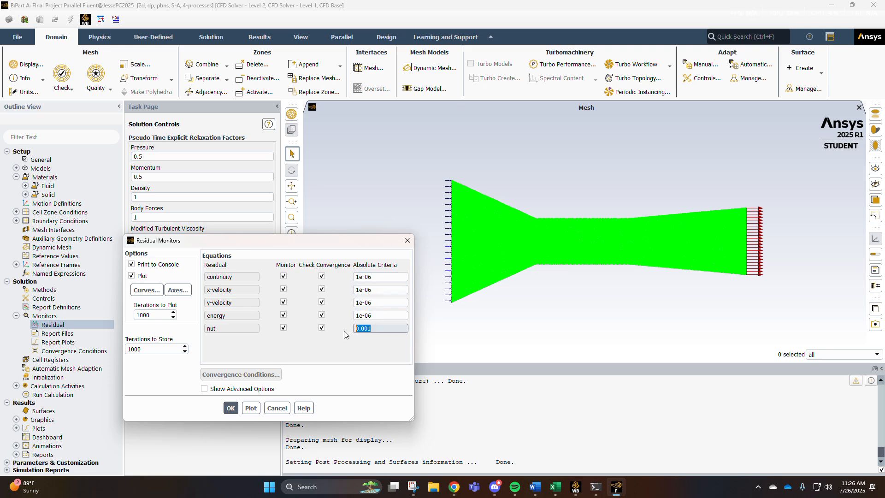
{"action": "type", "text": "1e-06"}
{"action": "left_click", "coordinate": [228, 407]}
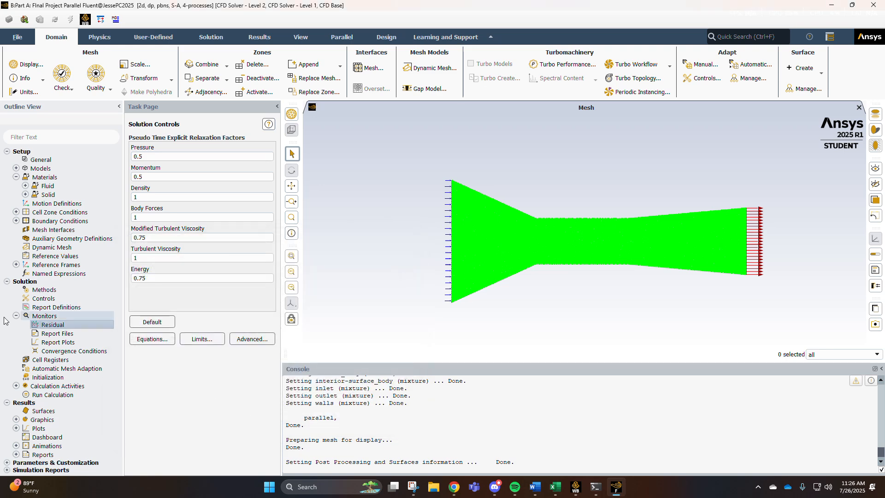
Initialize the solution using hybrid initialization.
{"action": "left_click", "coordinate": [16, 316]}
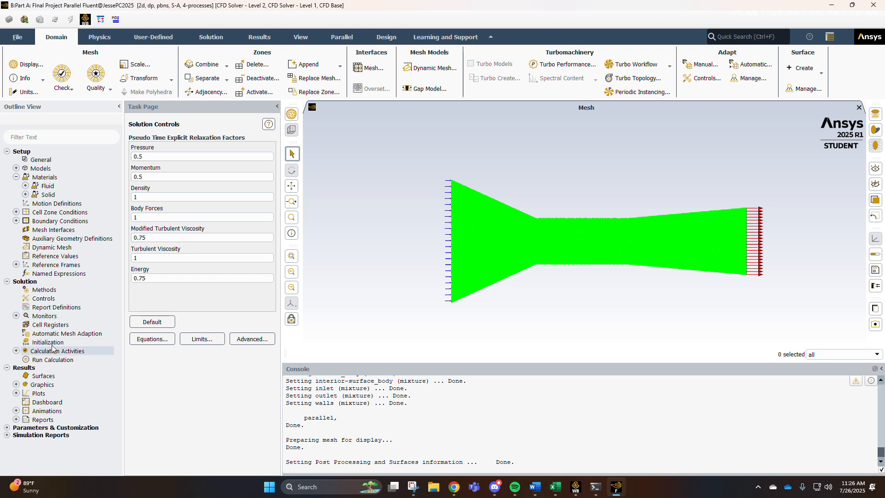
{"action": "left_click", "coordinate": [16, 394]}
{"action": "left_click", "coordinate": [17, 393]}
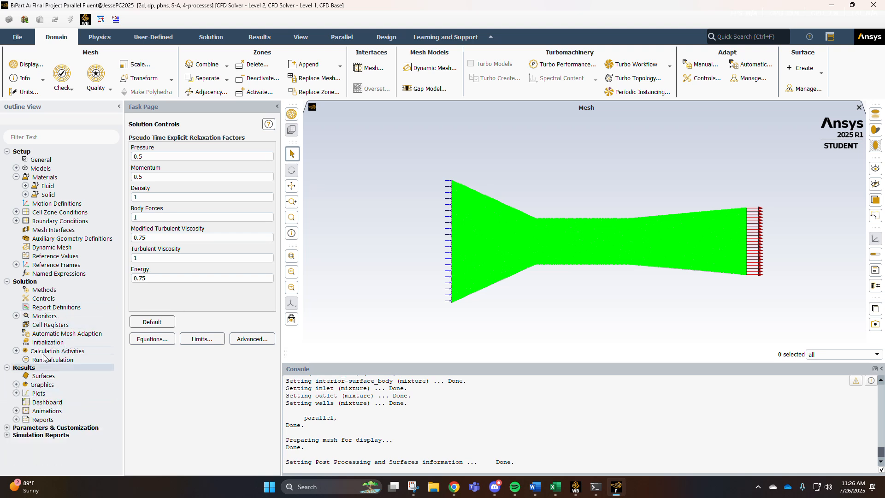
{"action": "left_click", "coordinate": [51, 343]}
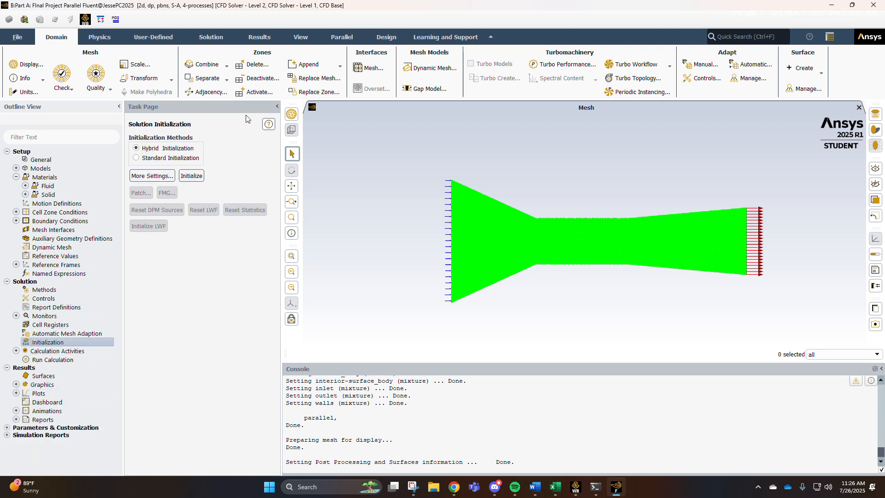
{"action": "left_click", "coordinate": [192, 177]}
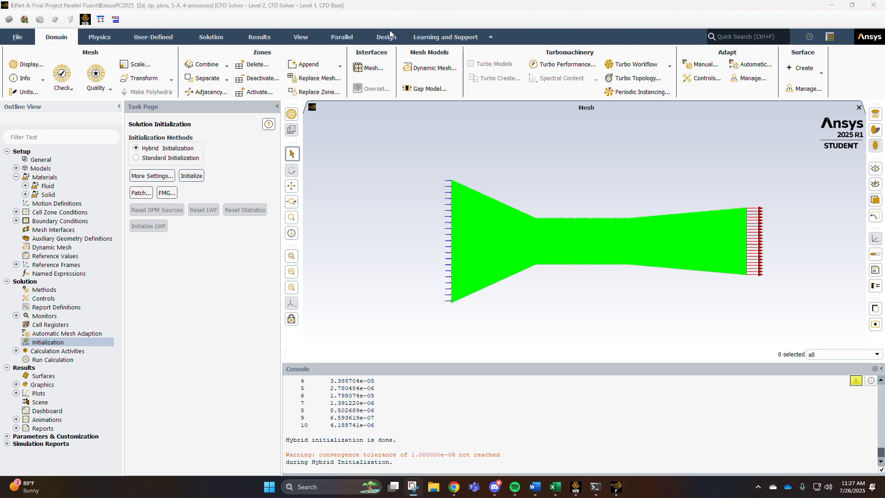
Run the calculation for 1000 iterations.
{"action": "left_click", "coordinate": [35, 361]}
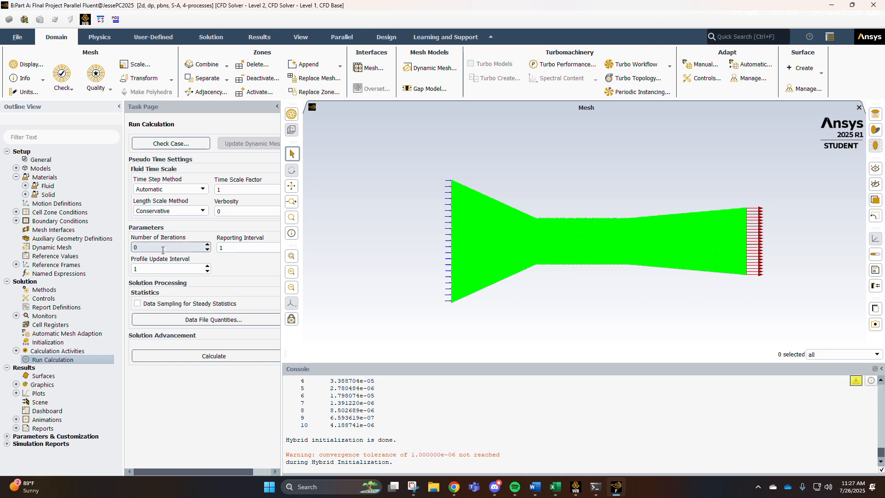
{"action": "type", "text": "1000"}
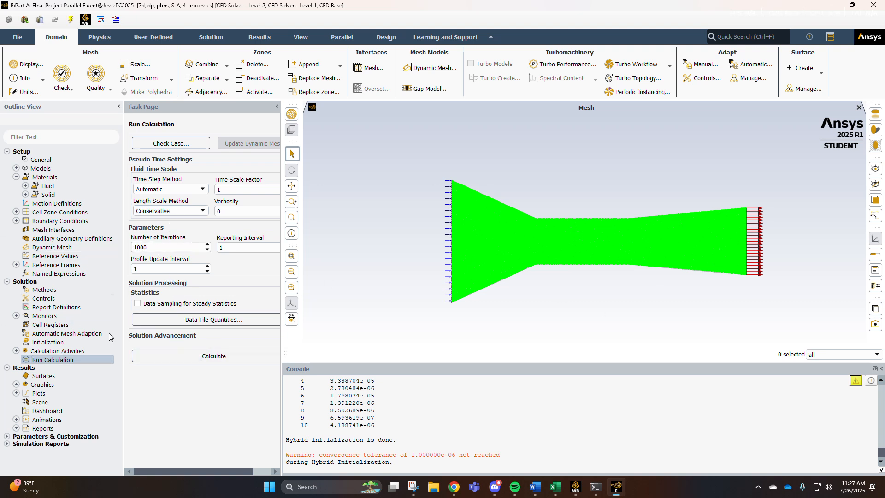
{"action": "left_click", "coordinate": [175, 355]}
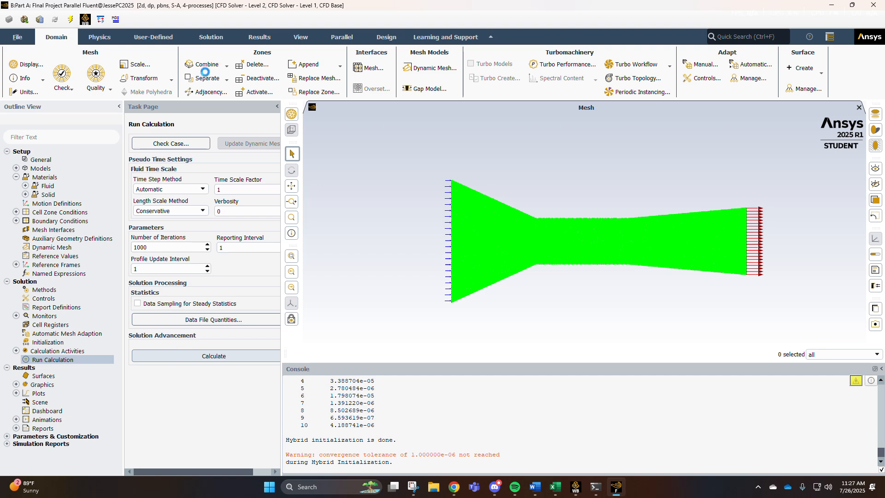
{"action": "mouse_move", "coordinate": [498, 228]}
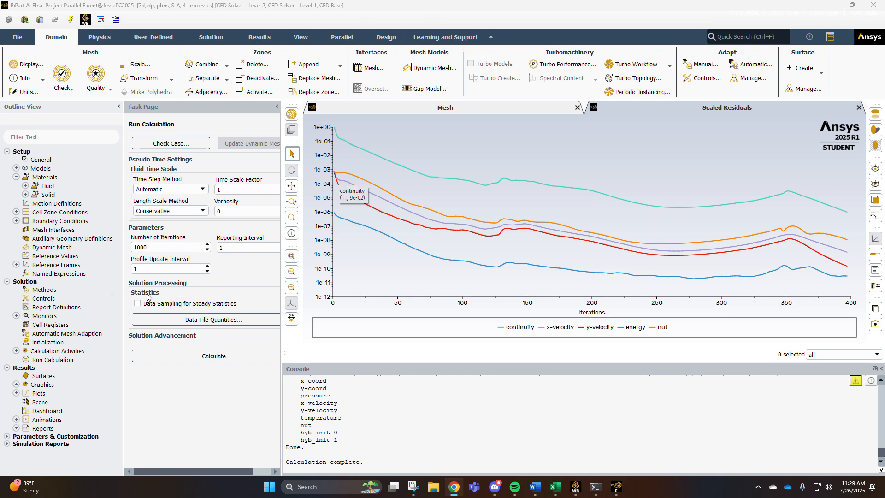
Display a filled static pressure contour over all duct surfaces, then close the Contours dialog.
{"action": "left_click", "coordinate": [16, 388]}
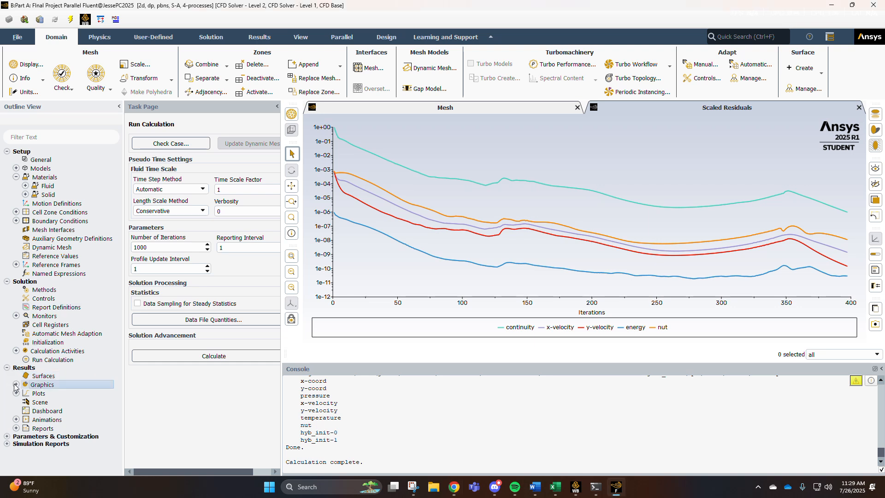
{"action": "left_click", "coordinate": [16, 384]}
{"action": "double_click", "coordinate": [46, 403]}
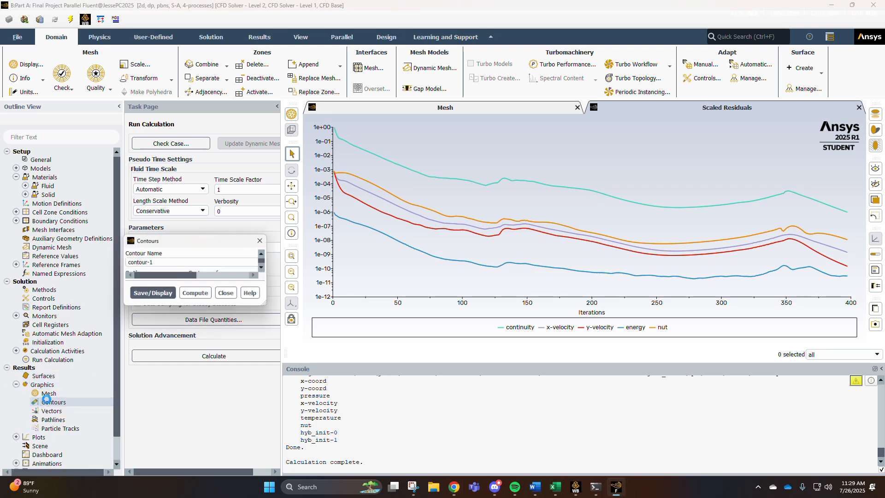
{"action": "left_click_drag", "start_coordinate": [254, 239], "coordinate": [285, 179]}
{"action": "key", "text": "alt+Tab"}
{"action": "left_click", "coordinate": [234, 284]}
{"action": "left_click", "coordinate": [235, 308]}
{"action": "left_click", "coordinate": [243, 300]}
{"action": "left_click", "coordinate": [244, 292]}
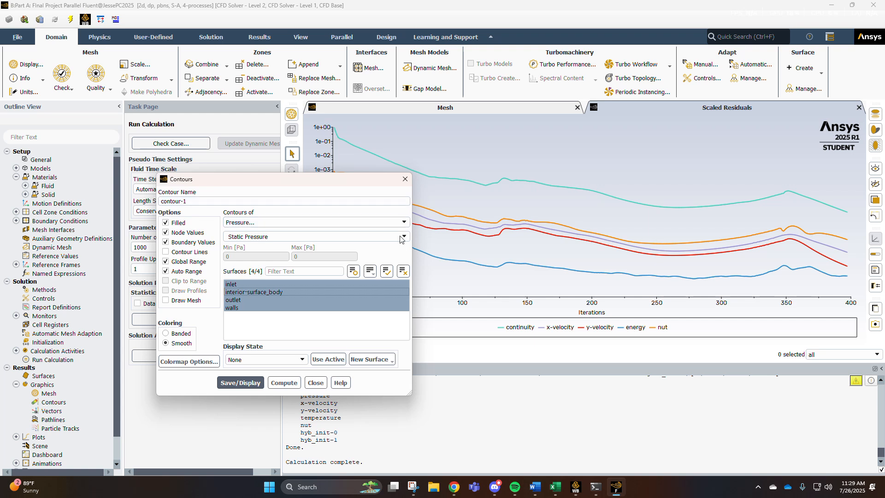
{"action": "left_click", "coordinate": [405, 237]}
{"action": "left_click", "coordinate": [388, 246]}
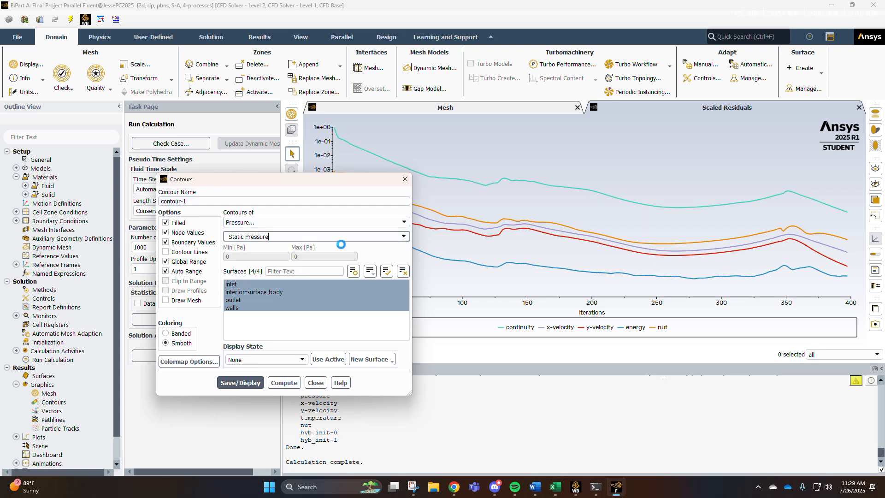
{"action": "left_click", "coordinate": [240, 383]}
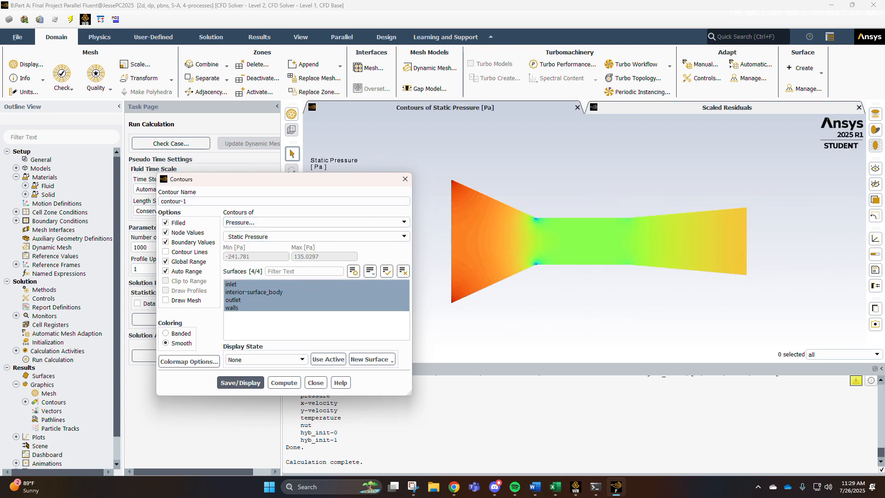
{"action": "left_click_drag", "start_coordinate": [231, 185], "coordinate": [100, 197]}
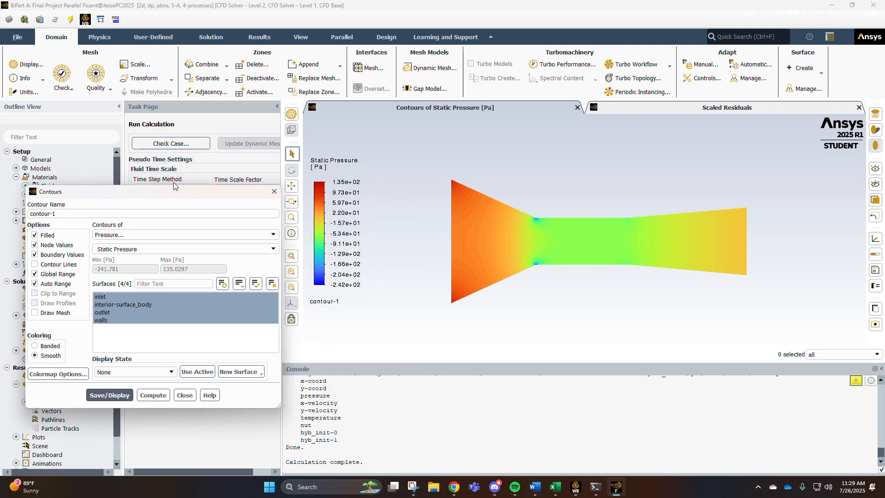
{"action": "left_click", "coordinate": [274, 191]}
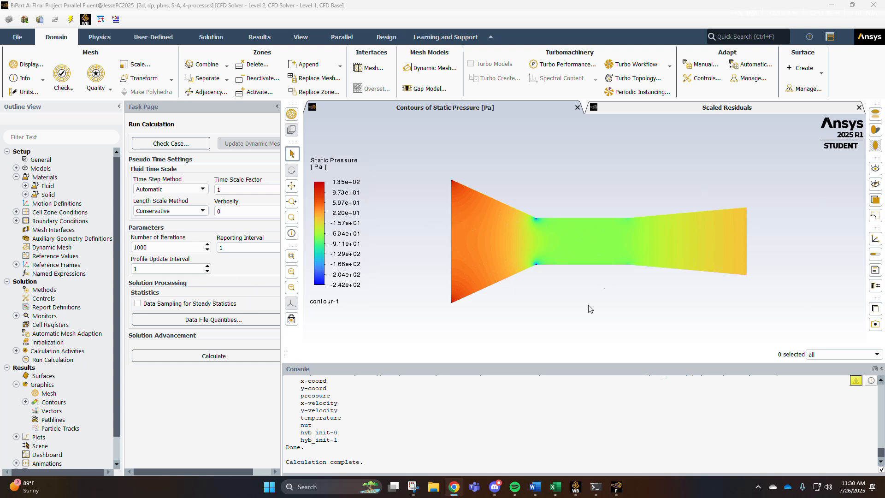
Create a line surface named centerline along y 0 from x -1.9558 to 1.9558 m.
{"action": "left_click", "coordinate": [16, 384]}
{"action": "left_click", "coordinate": [16, 393]}
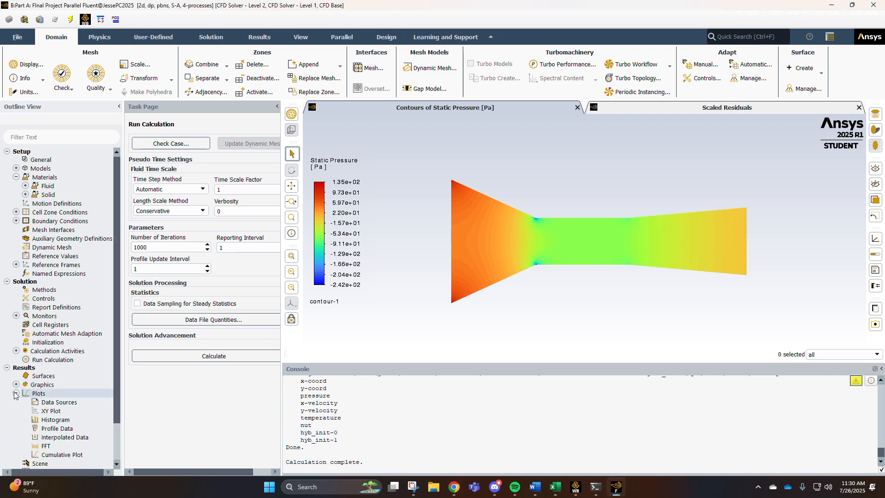
{"action": "double_click", "coordinate": [44, 411]}
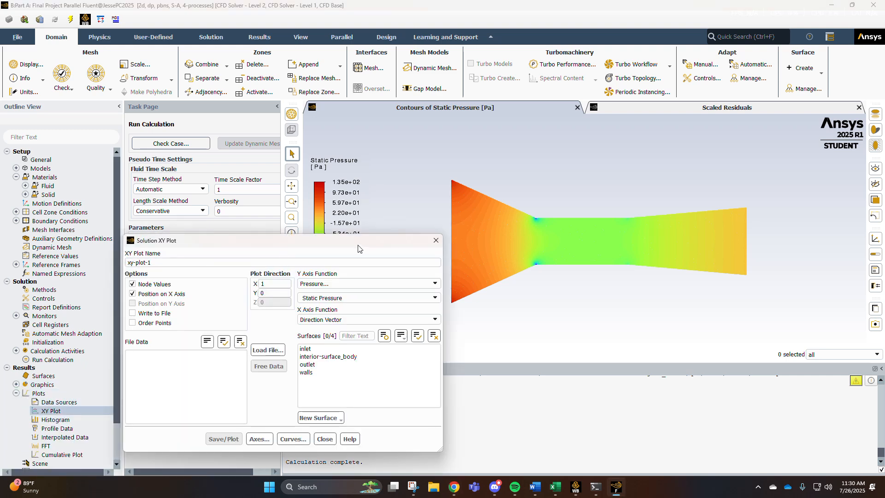
{"action": "left_click_drag", "start_coordinate": [359, 249], "coordinate": [411, 183]}
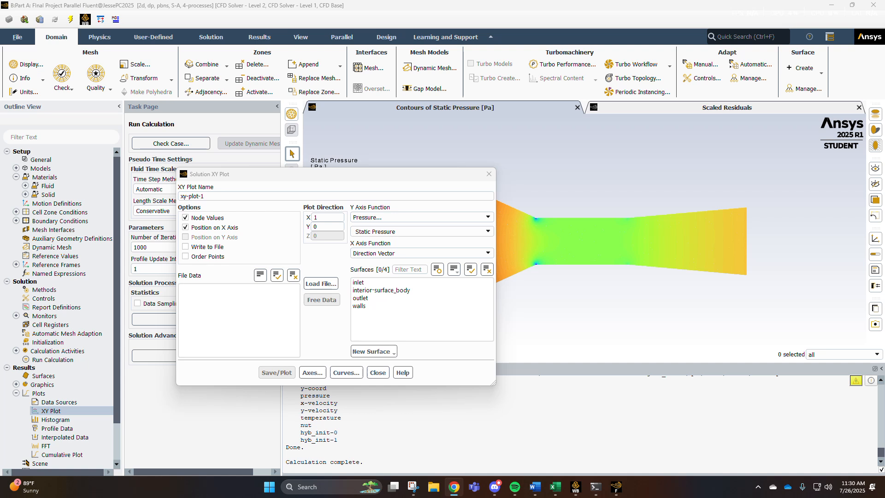
{"action": "left_click", "coordinate": [397, 21]}
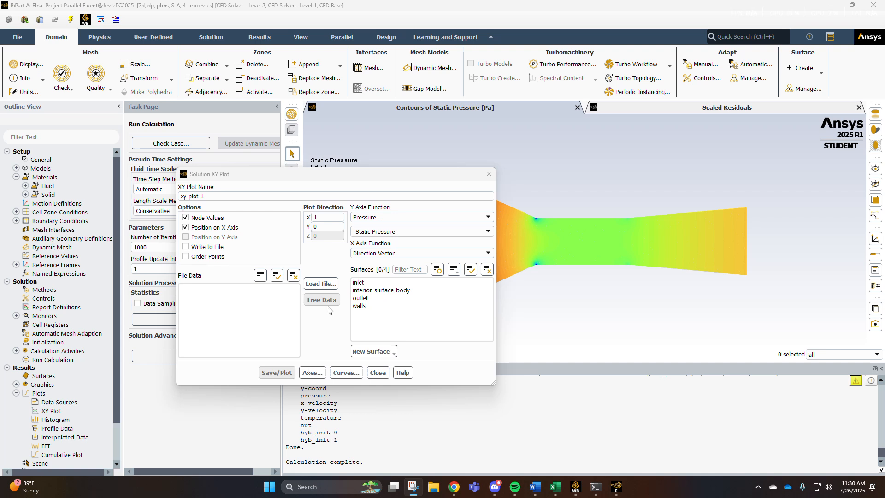
{"action": "left_click", "coordinate": [383, 352]}
{"action": "left_click", "coordinate": [380, 371]}
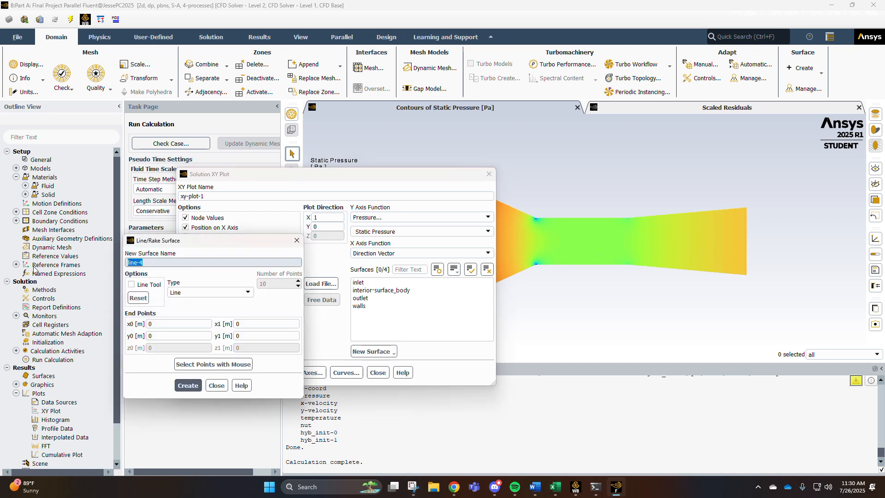
{"action": "type", "text": "center"}
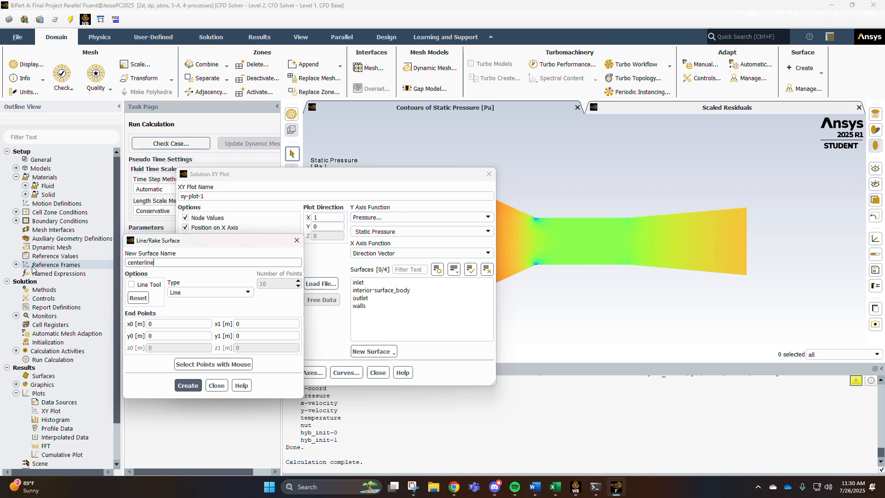
{"action": "left_click", "coordinate": [166, 327]}
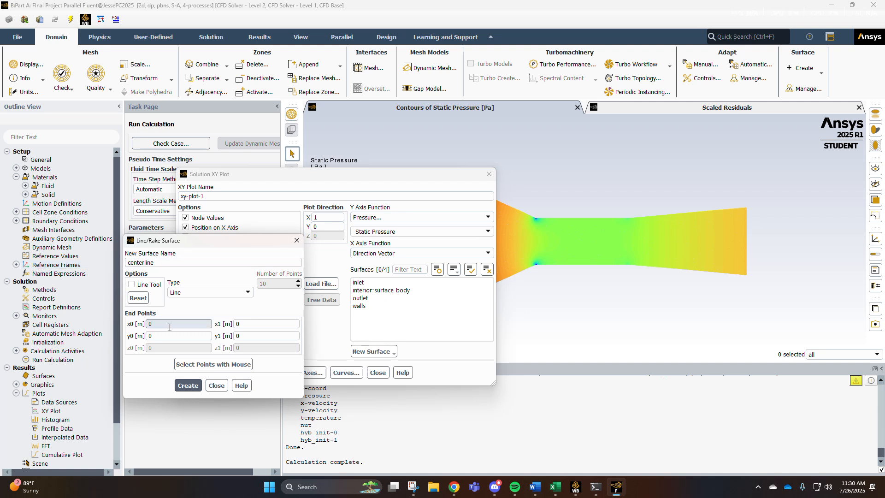
{"action": "double_click", "coordinate": [153, 326]}
{"action": "type", "text": "-3."}
{"action": "key", "text": "Tab"}
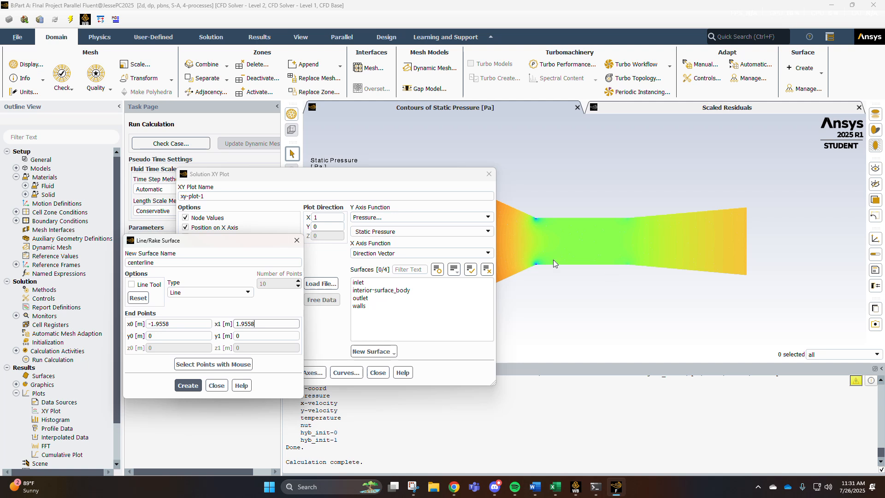
{"action": "left_click", "coordinate": [187, 386]}
{"action": "left_click", "coordinate": [217, 385]}
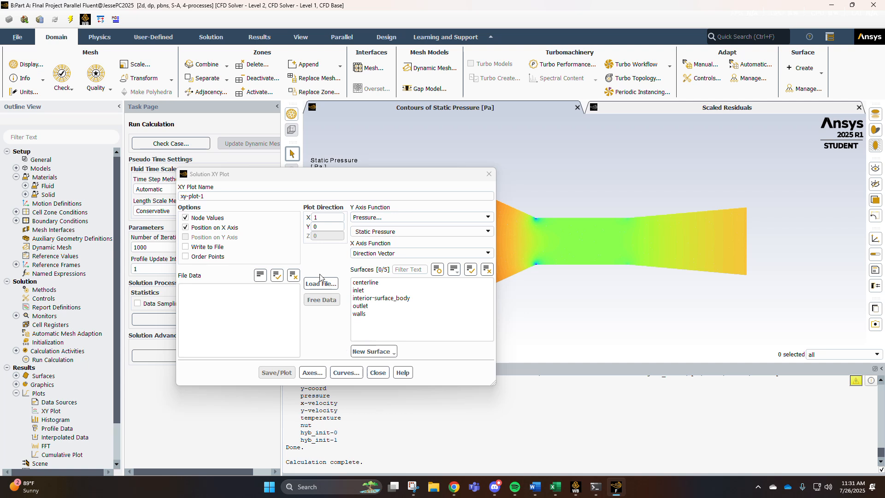
Create a line surface named vertical-line at x 0 from y -0.3048 to 0.3048 m.
{"action": "left_click", "coordinate": [373, 351]}
{"action": "left_click", "coordinate": [372, 374]}
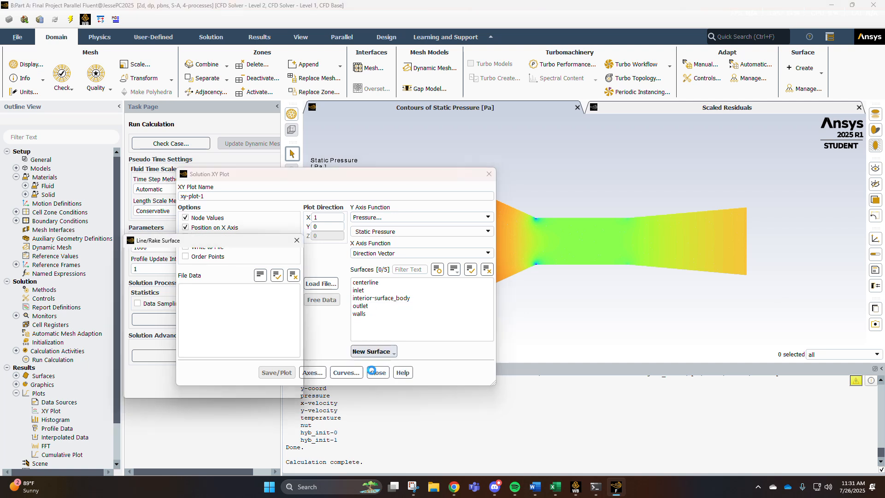
{"action": "type", "text": "v"}
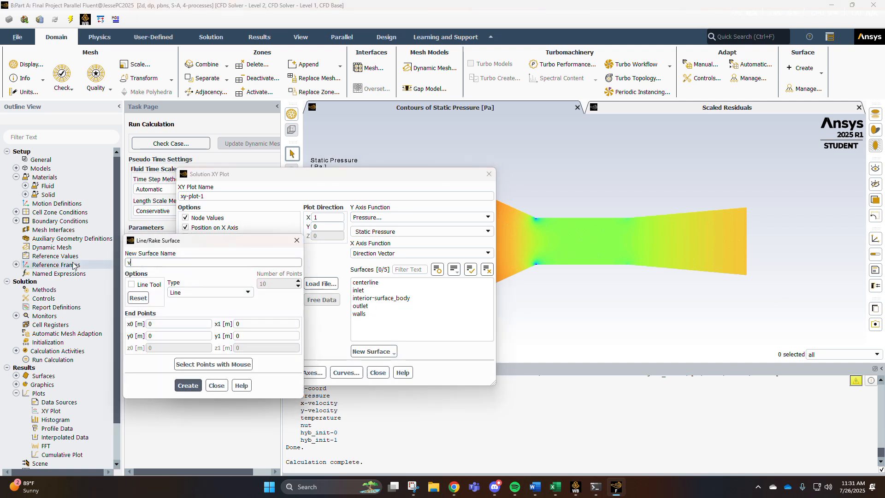
{"action": "type", "text": "erticaline"}
{"action": "left_click", "coordinate": [497, 488]}
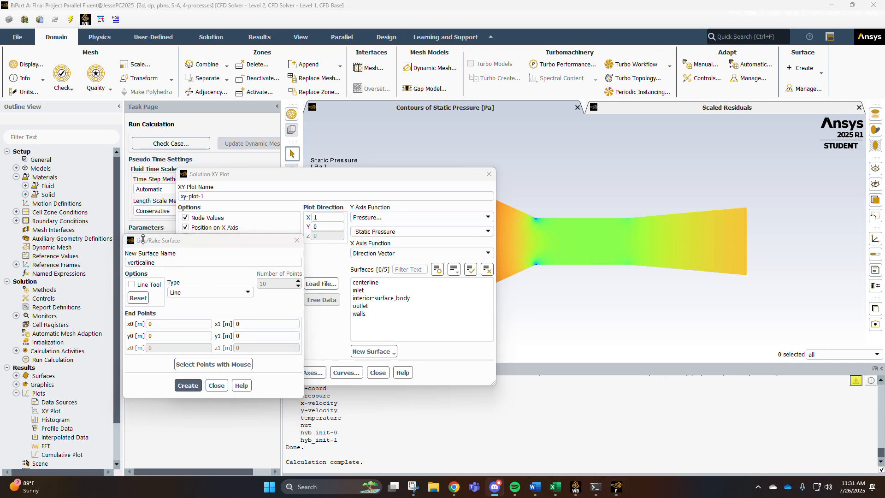
{"action": "left_click", "coordinate": [169, 262]}
{"action": "key", "text": "BackSpace"}
{"action": "left_click", "coordinate": [188, 336]}
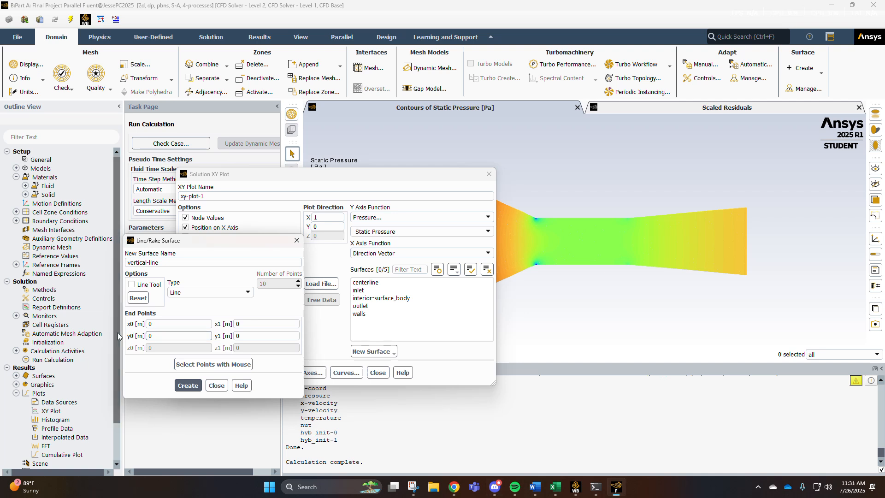
{"action": "key", "text": "BackSpace"}
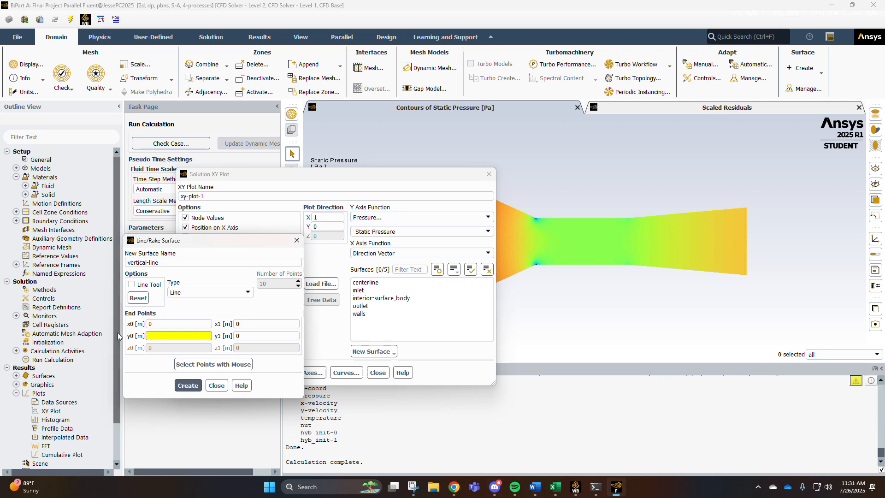
{"action": "type", "text": "0.3048"}
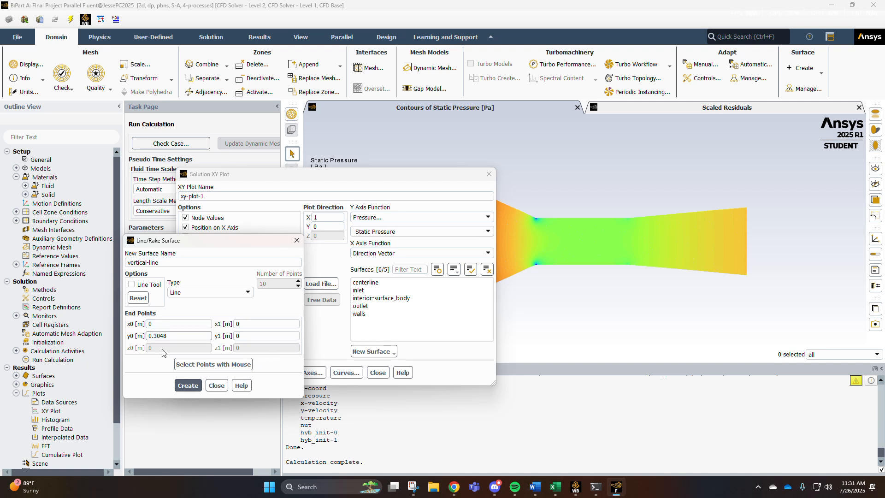
{"action": "key", "text": "Tab"}
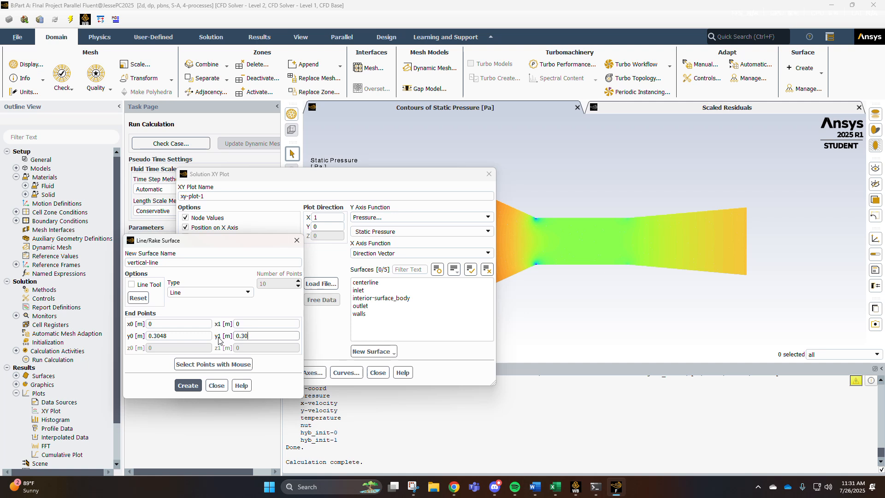
{"action": "left_click", "coordinate": [150, 336]}
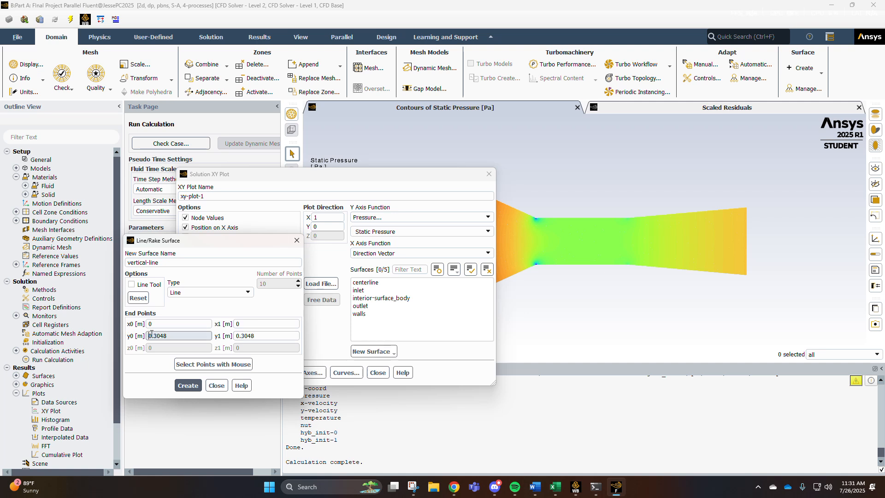
{"action": "type", "text": "-"}
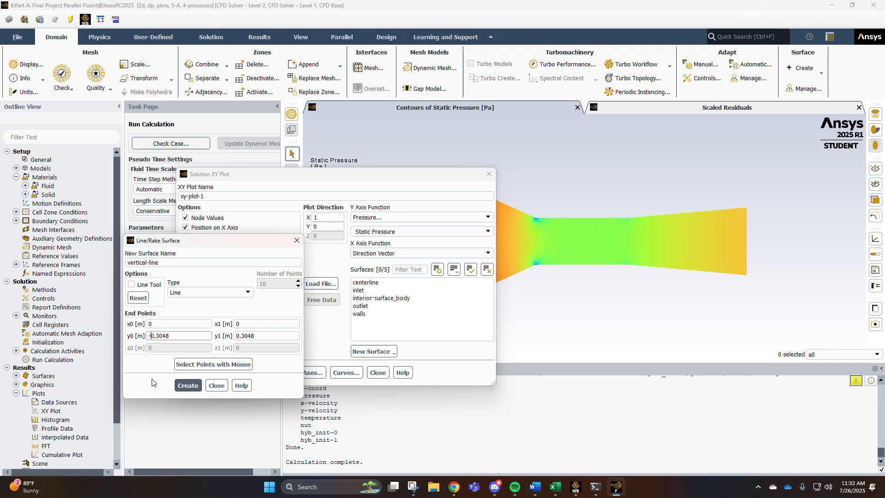
{"action": "left_click", "coordinate": [385, 17]}
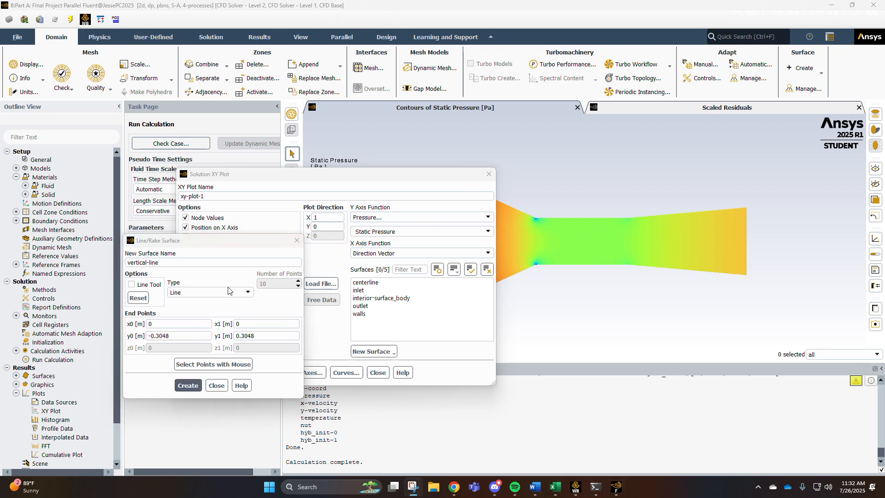
{"action": "left_click", "coordinate": [187, 383]}
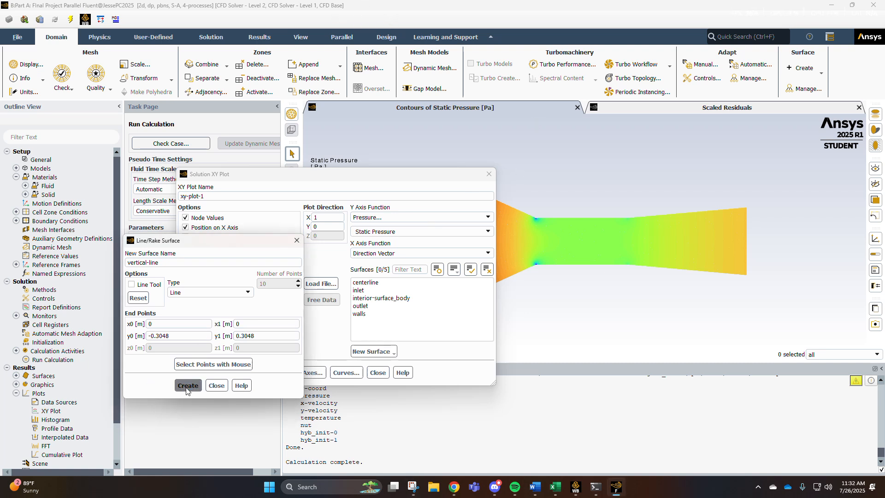
{"action": "left_click", "coordinate": [217, 385]}
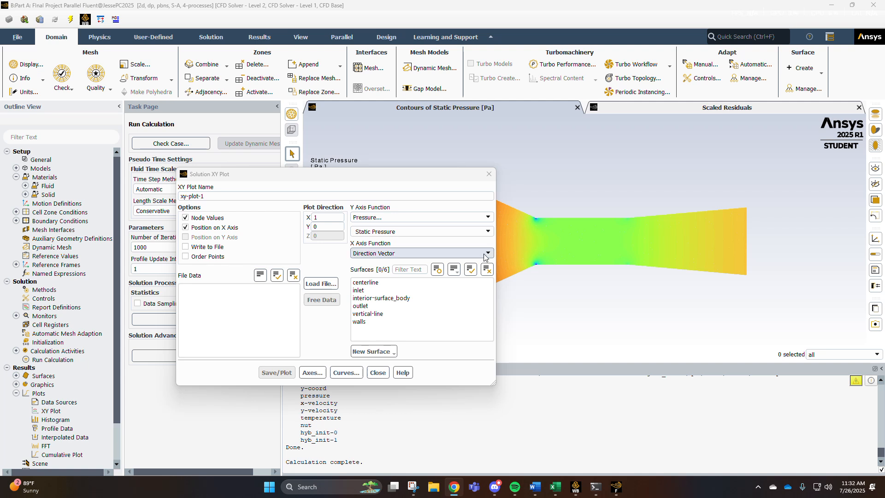
Plot static pressure along the centerline with ordered points as an XY plot named static-pressure.
{"action": "left_click", "coordinate": [388, 283]}
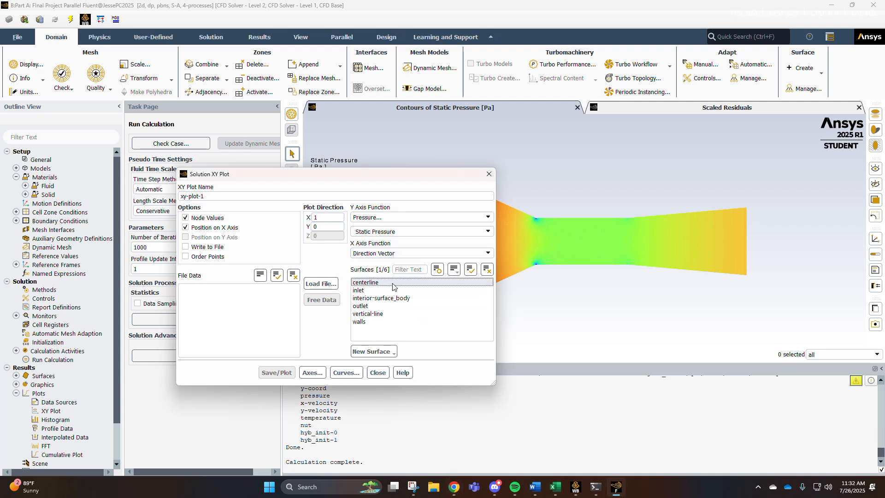
{"action": "left_click", "coordinate": [185, 256]}
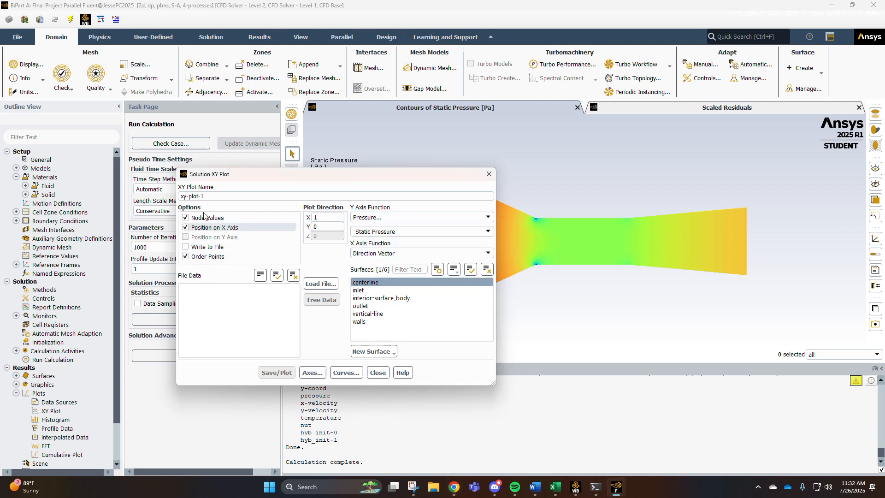
{"action": "triple_click", "coordinate": [191, 196]}
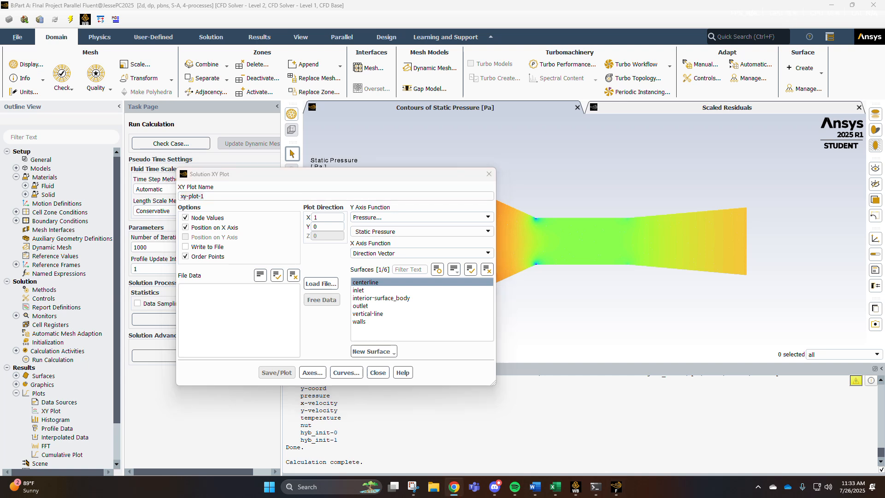
{"action": "left_click_drag", "start_coordinate": [246, 194], "coordinate": [160, 195]}
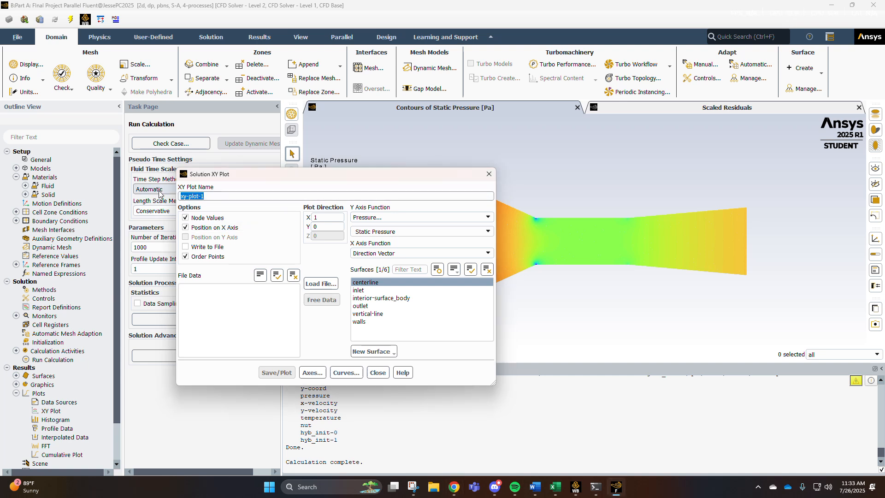
{"action": "type", "text": "staticp"}
{"action": "key", "text": "BackSpace"}
{"action": "key", "text": "BackSpace"}
{"action": "key", "text": "BackSpace"}
{"action": "key", "text": "BackSpace"}
{"action": "key", "text": "BackSpace"}
{"action": "key", "text": "BackSpace"}
{"action": "key", "text": "BackSpace"}
{"action": "key", "text": "BackSpace"}
{"action": "key", "text": "BackSpace"}
{"action": "type", "text": "c-pressure"}
{"action": "left_click_drag", "start_coordinate": [265, 174], "coordinate": [237, 158]}
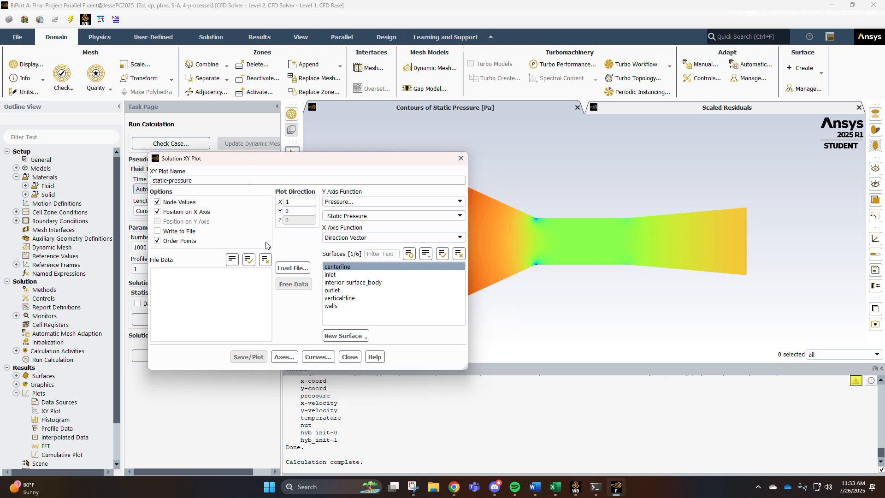
{"action": "left_click", "coordinate": [347, 269]}
{"action": "left_click", "coordinate": [346, 267]}
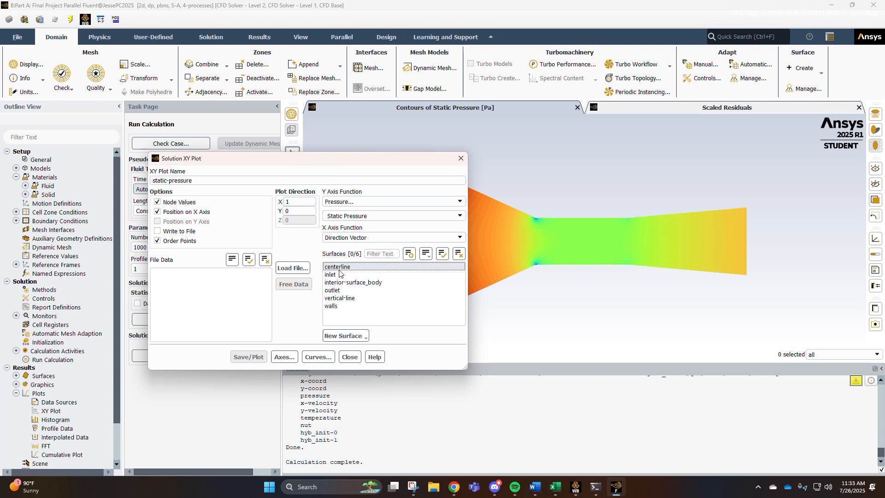
{"action": "left_click", "coordinate": [249, 356]}
{"action": "left_click_drag", "start_coordinate": [369, 157], "coordinate": [213, 164]}
{"action": "key", "text": "alt+Tab"}
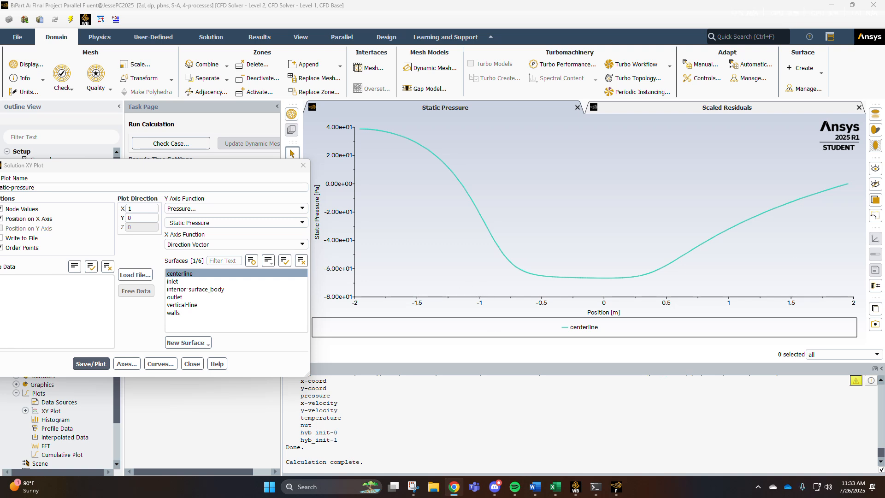
Enable writing the static-pressure XY plot data to a file.
{"action": "key", "text": "alt+Tab"}
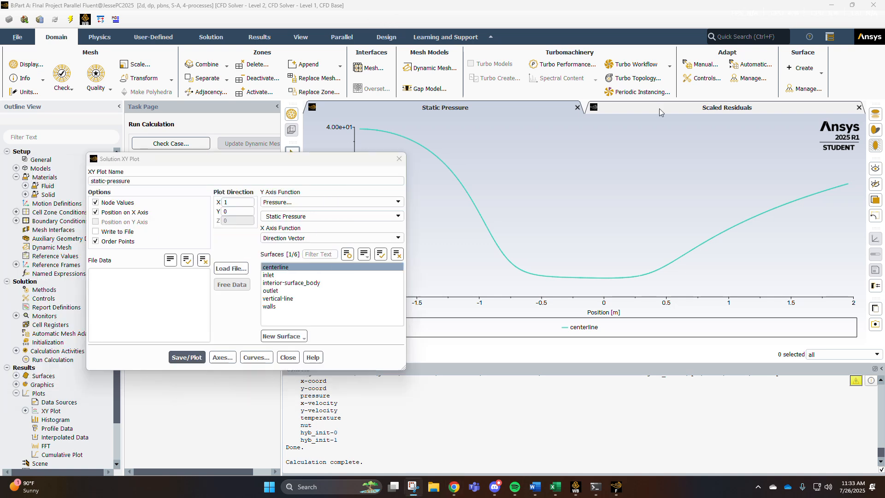
{"action": "left_click", "coordinate": [118, 232]}
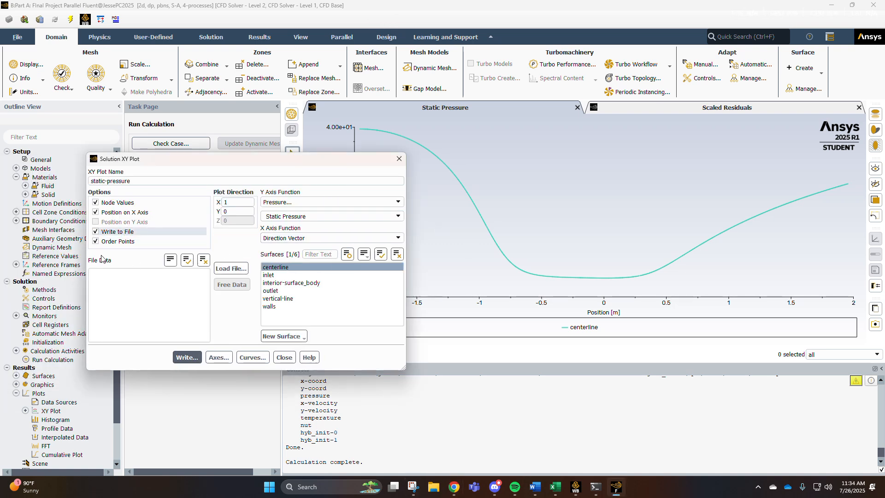
{"action": "left_click", "coordinate": [187, 357]}
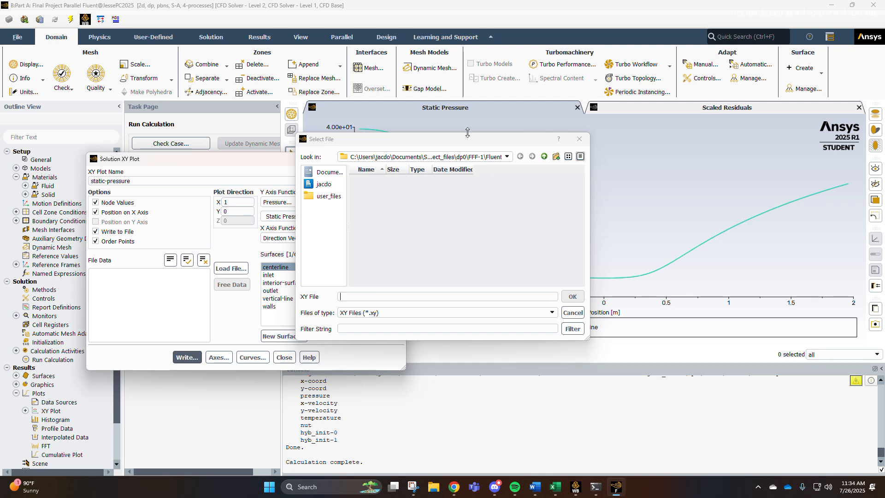
{"action": "left_click", "coordinate": [498, 157]}
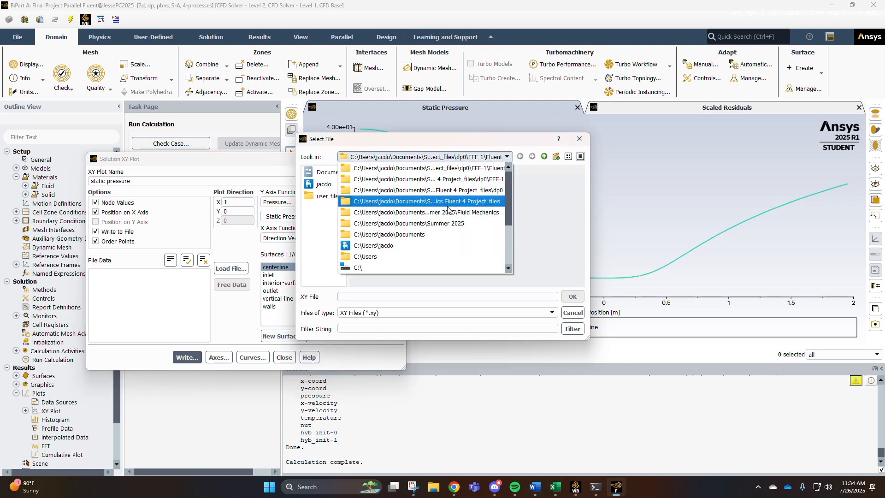
{"action": "left_click", "coordinate": [443, 207]}
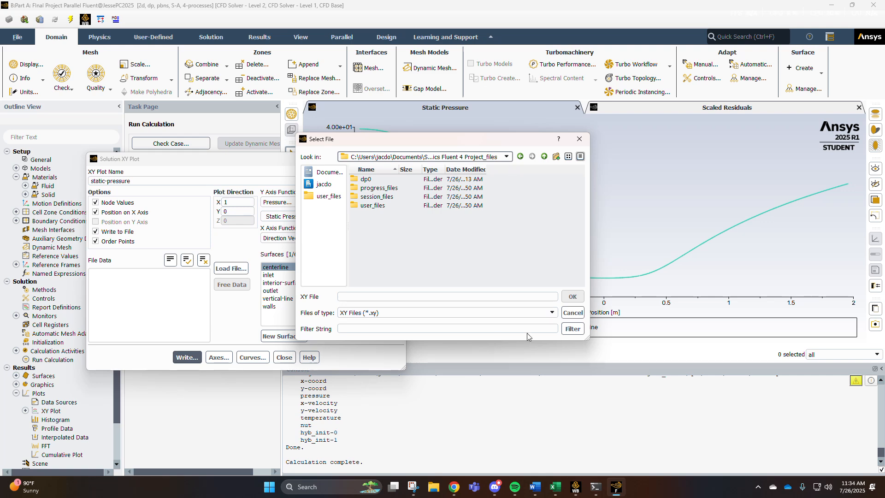
{"action": "left_click", "coordinate": [573, 313]}
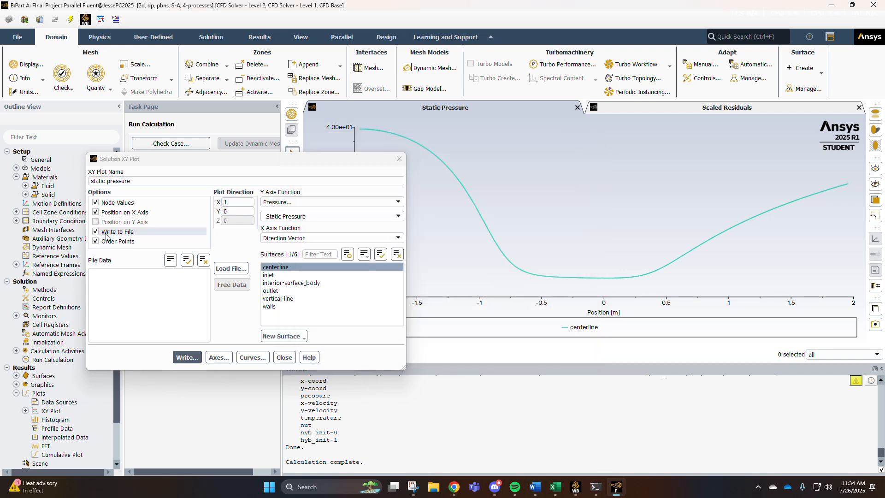
Write the centerline static-pressure data into the Fluid Mechanics folder as final Case A: pressure (centerline).
{"action": "left_click", "coordinate": [186, 357]}
{"action": "left_click", "coordinate": [472, 157]}
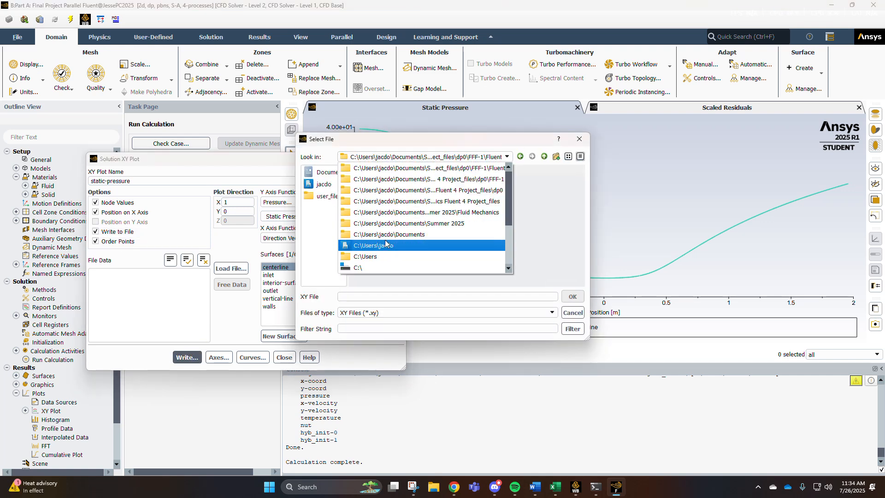
{"action": "left_click", "coordinate": [399, 213]}
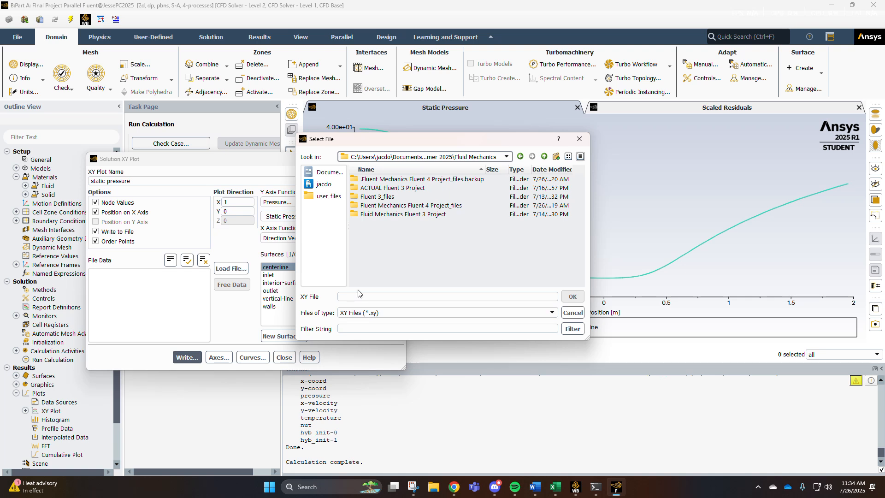
{"action": "left_click", "coordinate": [365, 296]}
{"action": "type", "text": "final Case"}
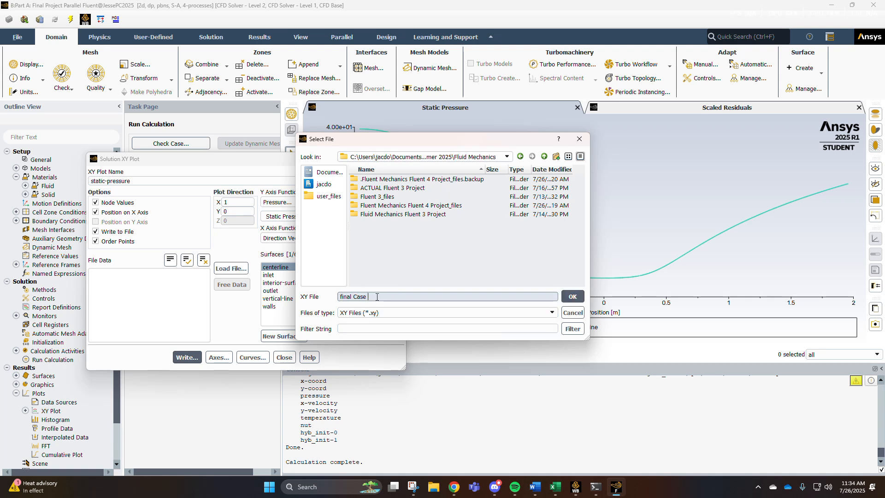
{"action": "type", "text": " A: pres"}
{"action": "key", "text": "BackSpace"}
{"action": "key", "text": "BackSpace"}
{"action": "key", "text": "BackSpace"}
{"action": "key", "text": "BackSpace"}
{"action": "key", "text": "BackSpace"}
{"action": "key", "text": "BackSpace"}
{"action": "key", "text": "BackSpace"}
{"action": "key", "text": "BackSpace"}
{"action": "key", "text": "BackSpace"}
{"action": "key", "text": "BackSpace"}
{"action": "key", "text": "BackSpace"}
{"action": "key", "text": "BackSpace"}
{"action": "type", "text": "pressure (centerline)"}
{"action": "key", "text": "Return"}
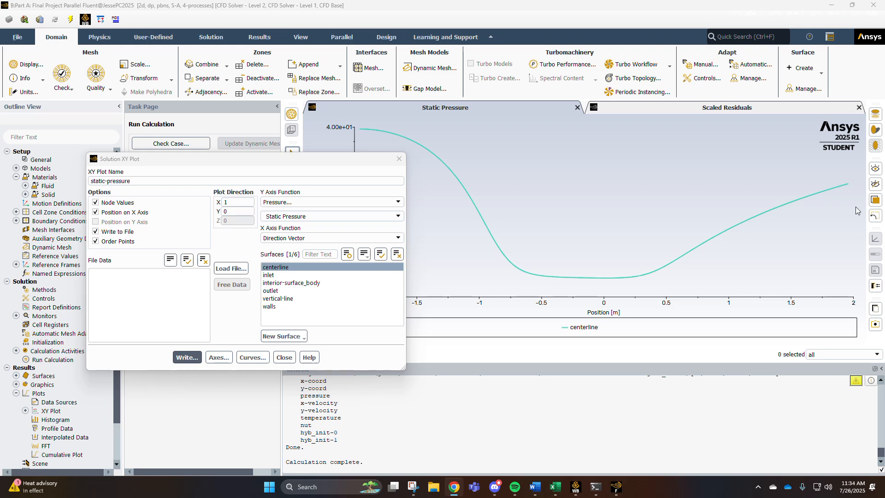
Close the XY plot dialog without changing the pressure function.
{"action": "left_click", "coordinate": [392, 214]}
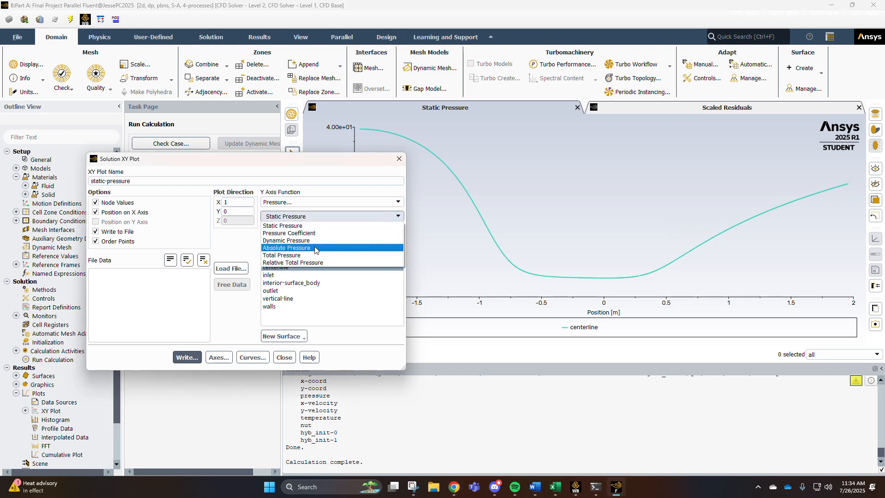
{"action": "left_click", "coordinate": [322, 194]}
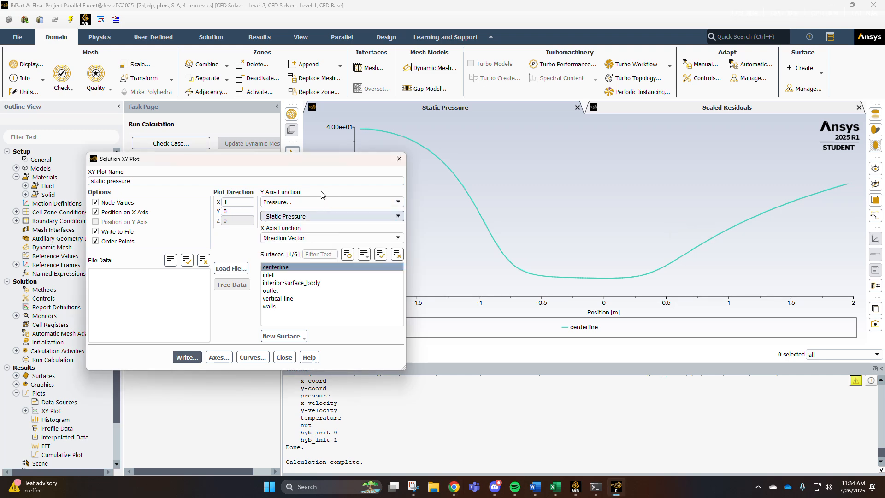
{"action": "left_click", "coordinate": [284, 358]}
Plot velocity magnitude along the centerline with ordered points as an XY plot named centerline-velocity, then close the dialog.
{"action": "scroll", "coordinate": [31, 386], "scroll_direction": "down", "scroll_amount": 2}
{"action": "double_click", "coordinate": [50, 368]}
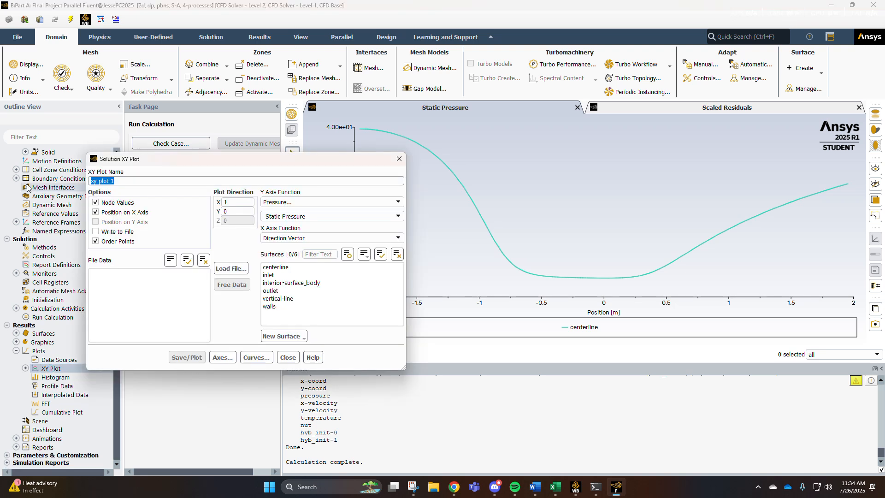
{"action": "type", "text": "velocity"}
{"action": "left_click", "coordinate": [398, 216]}
{"action": "left_click", "coordinate": [397, 202]}
{"action": "left_click", "coordinate": [397, 202]}
{"action": "left_click", "coordinate": [325, 223]}
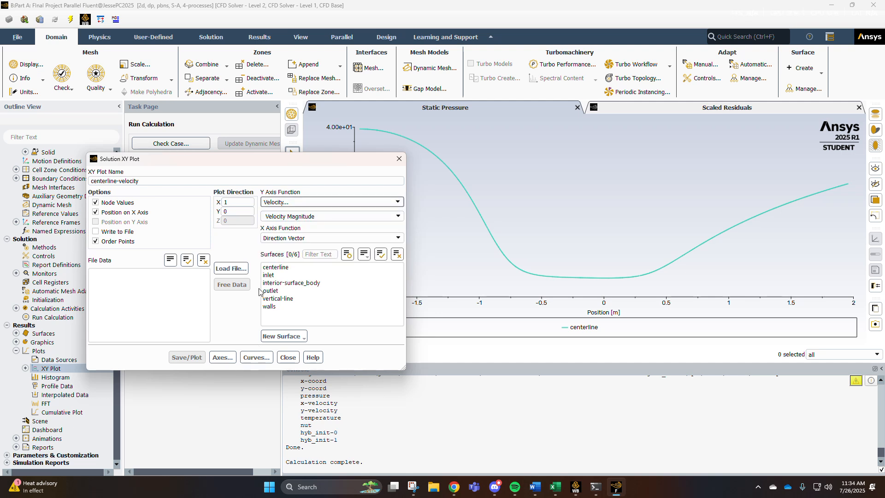
{"action": "left_click", "coordinate": [275, 268]}
{"action": "left_click", "coordinate": [203, 358]}
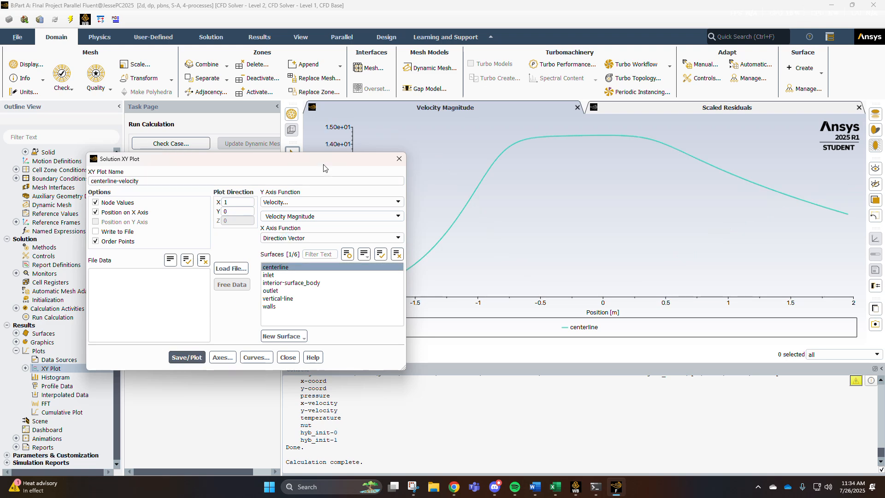
{"action": "left_click_drag", "start_coordinate": [324, 160], "coordinate": [228, 233]}
{"action": "mouse_move", "coordinate": [373, 282]}
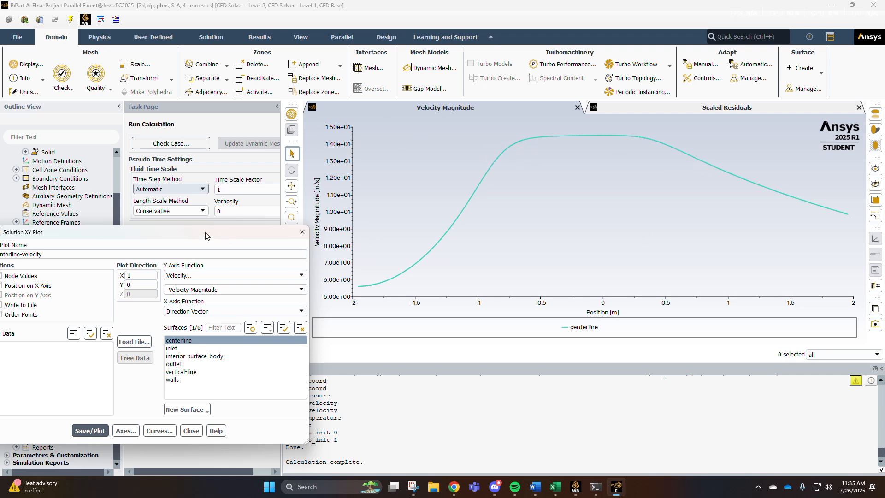
{"action": "left_click_drag", "start_coordinate": [225, 233], "coordinate": [383, 168]}
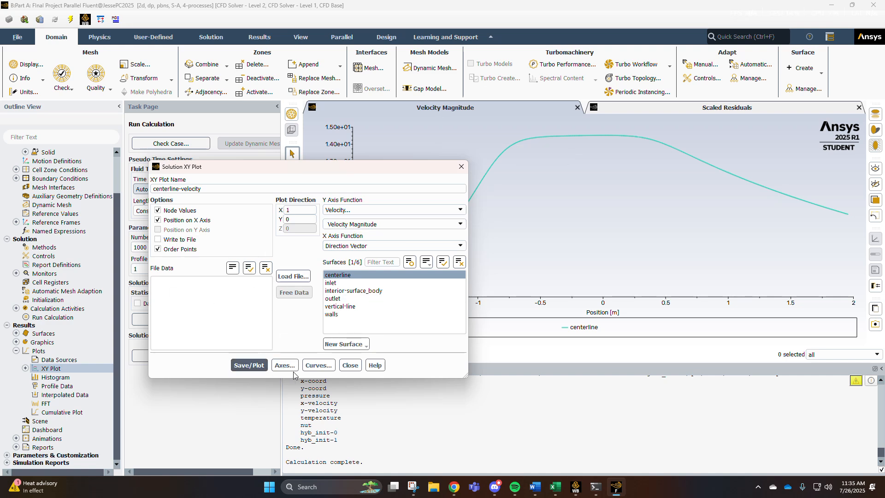
{"action": "left_click", "coordinate": [350, 365]}
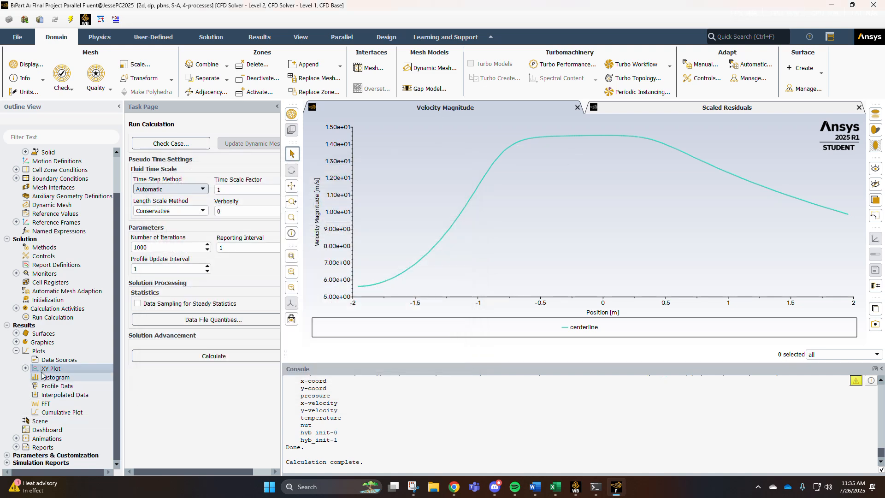
Plot total pressure along the centerline as an XY plot named centerline-total-pressure.
{"action": "double_click", "coordinate": [50, 367]}
{"action": "left_click_drag", "start_coordinate": [184, 189], "coordinate": [122, 190]}
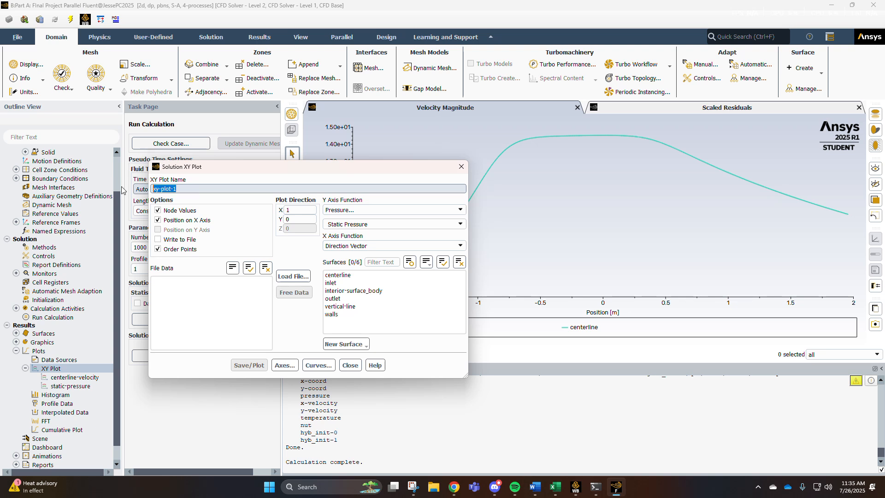
{"action": "type", "text": "cneter"}
{"action": "type", "text": "nterline-total"}
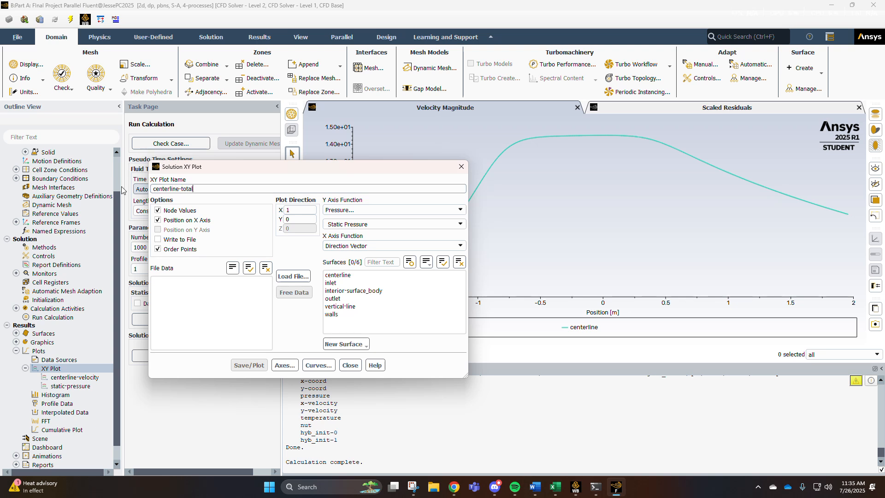
{"action": "type", "text": "sure"}
{"action": "left_click", "coordinate": [458, 225]}
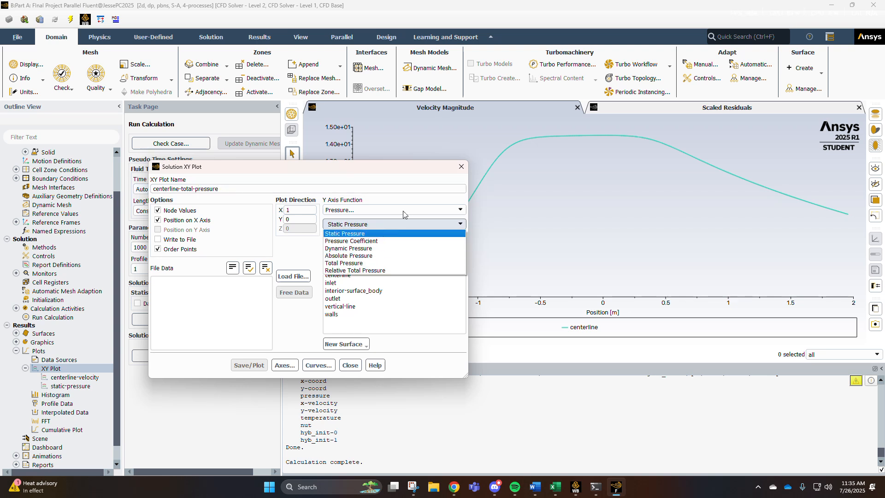
{"action": "left_click", "coordinate": [351, 263]}
{"action": "left_click", "coordinate": [338, 275]}
{"action": "left_click", "coordinate": [249, 365]}
{"action": "mouse_move", "coordinate": [319, 160]}
{"action": "left_mouse_down"}
{"action": "mouse_move", "coordinate": [294, 184]}
{"action": "mouse_move", "coordinate": [295, 161]}
{"action": "mouse_move", "coordinate": [169, 317]}
{"action": "left_mouse_up"}
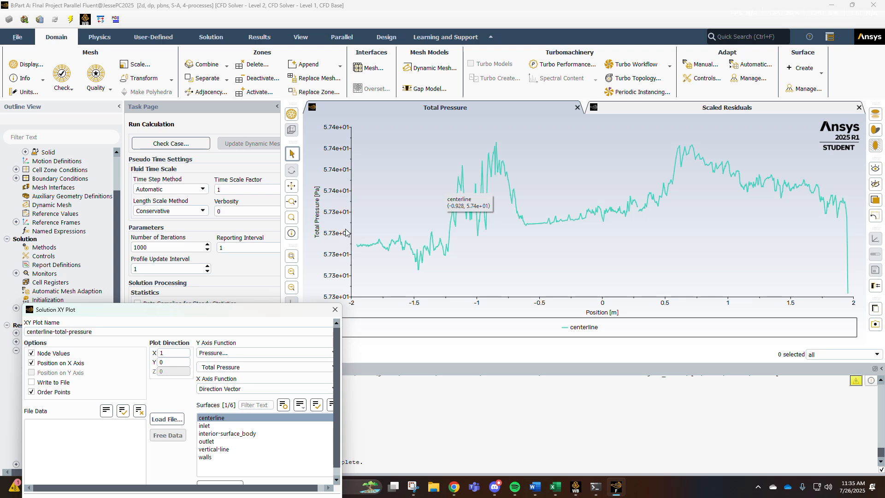
{"action": "double_click", "coordinate": [344, 194]}
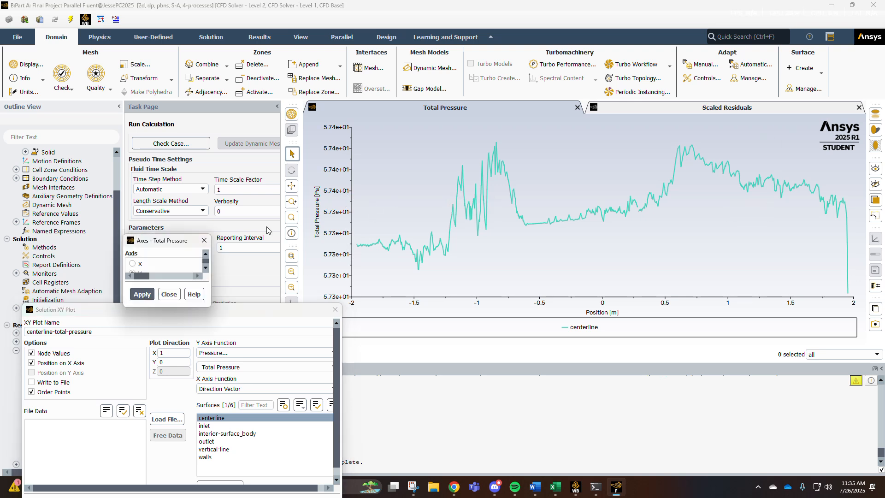
{"action": "scroll", "coordinate": [169, 276], "scroll_direction": "down", "scroll_amount": 2}
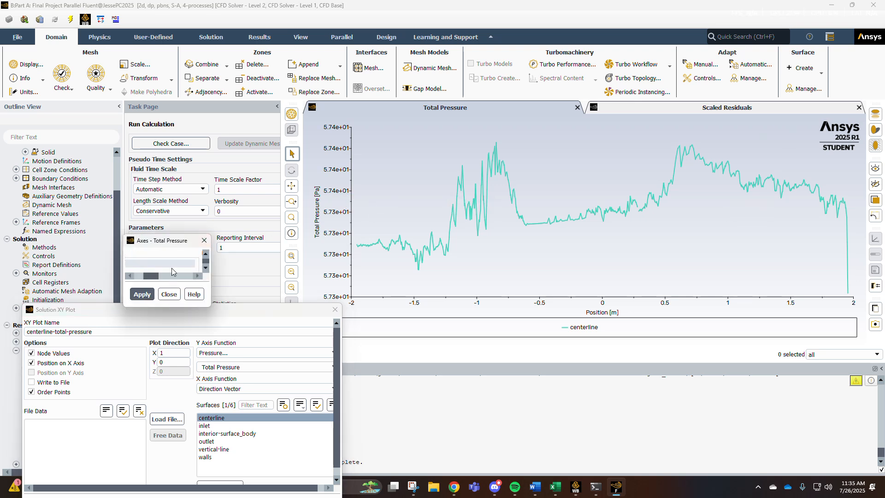
{"action": "left_click", "coordinate": [169, 294]}
Turn off auto range for the total-pressure plot's Y axis and set its range from 55 to 60.
{"action": "double_click", "coordinate": [329, 197]}
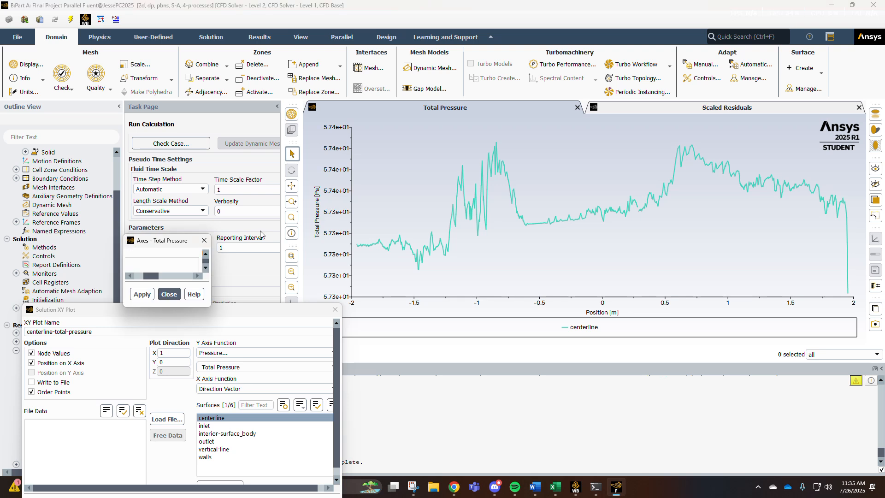
{"action": "left_click", "coordinate": [132, 328]}
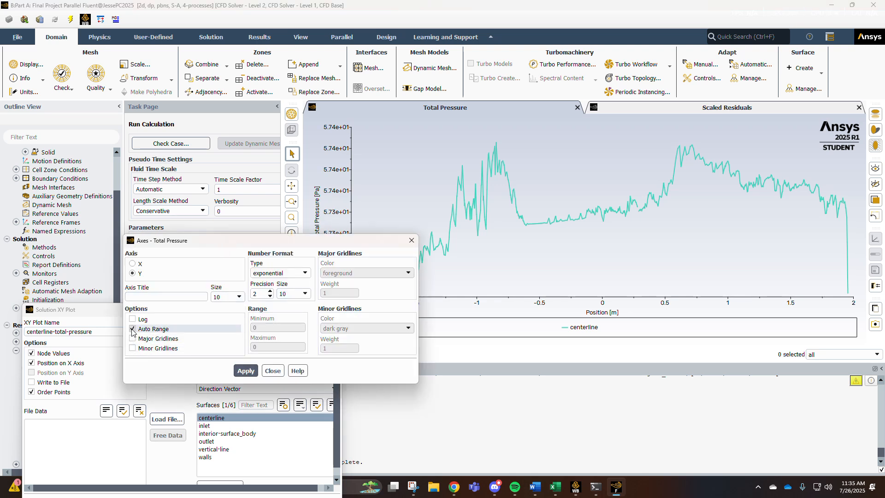
{"action": "left_click", "coordinate": [277, 326]}
{"action": "double_click", "coordinate": [277, 326]}
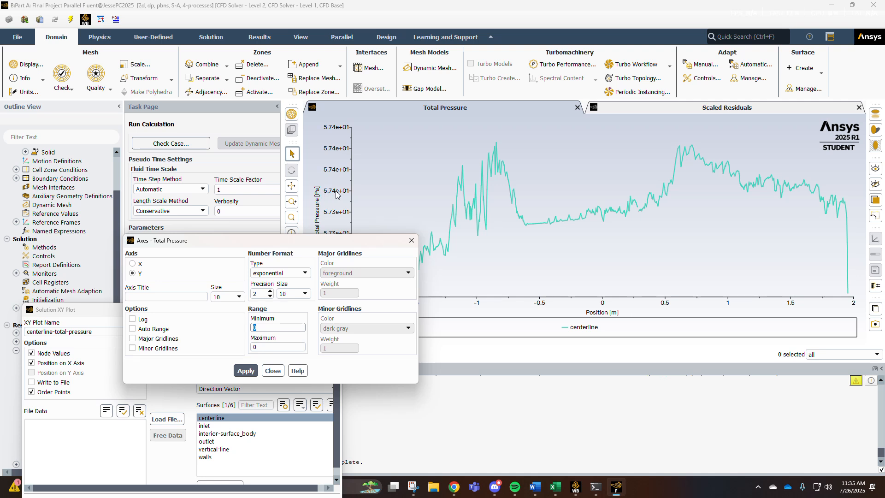
{"action": "type", "text": "55"}
{"action": "key", "text": "Tab"}
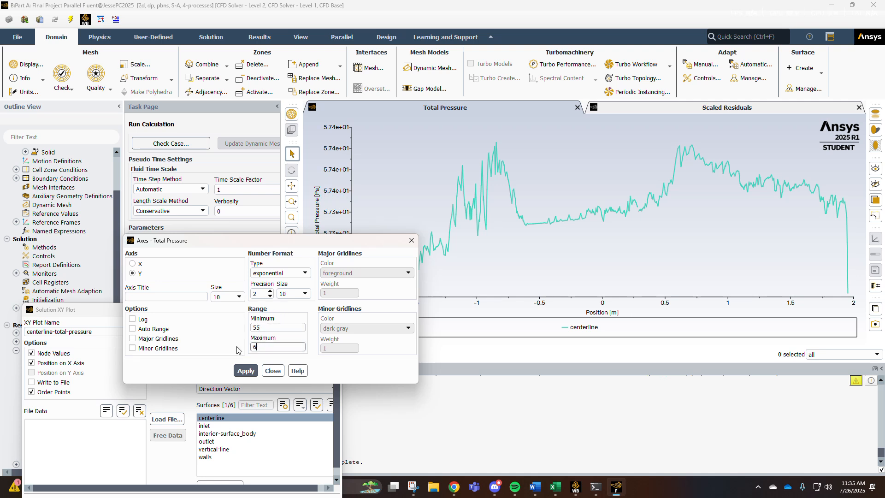
{"action": "type", "text": "60"}
{"action": "left_click", "coordinate": [245, 371]}
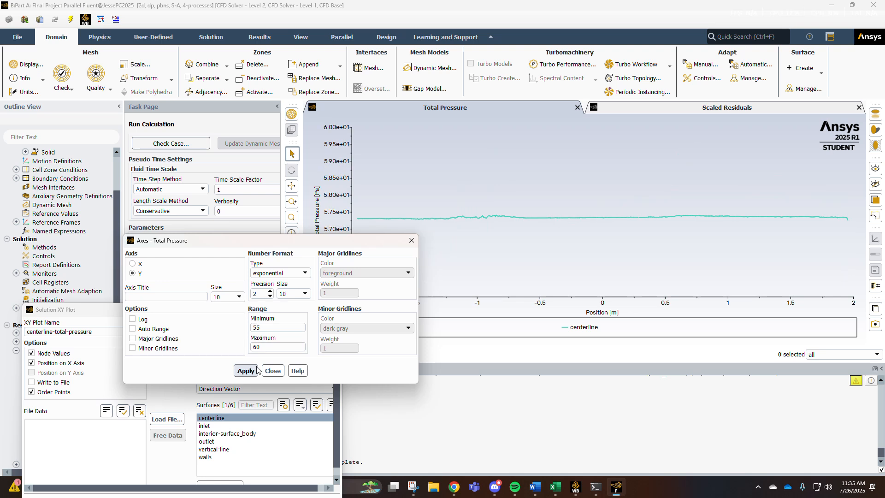
{"action": "left_click", "coordinate": [284, 371]}
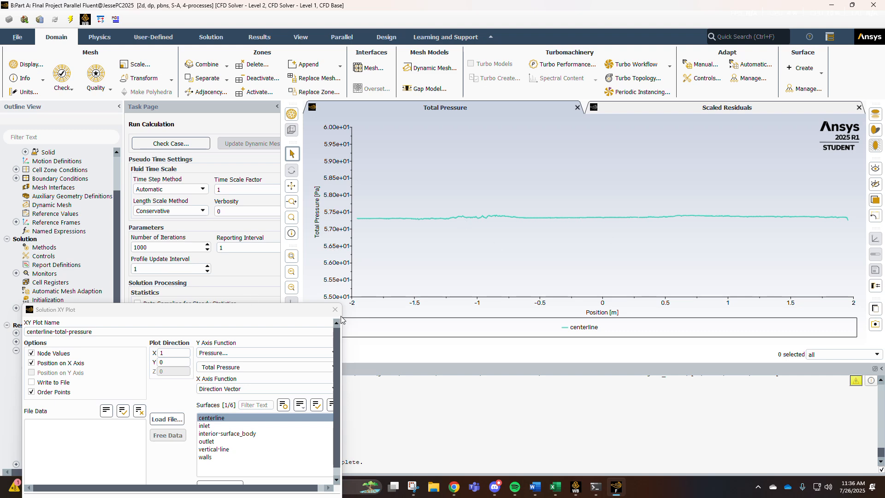
Replot the centerline total pressure with the new Y axis range and close the XY plot dialog.
{"action": "left_click_drag", "start_coordinate": [175, 314], "coordinate": [226, 177]}
{"action": "left_click", "coordinate": [179, 372]}
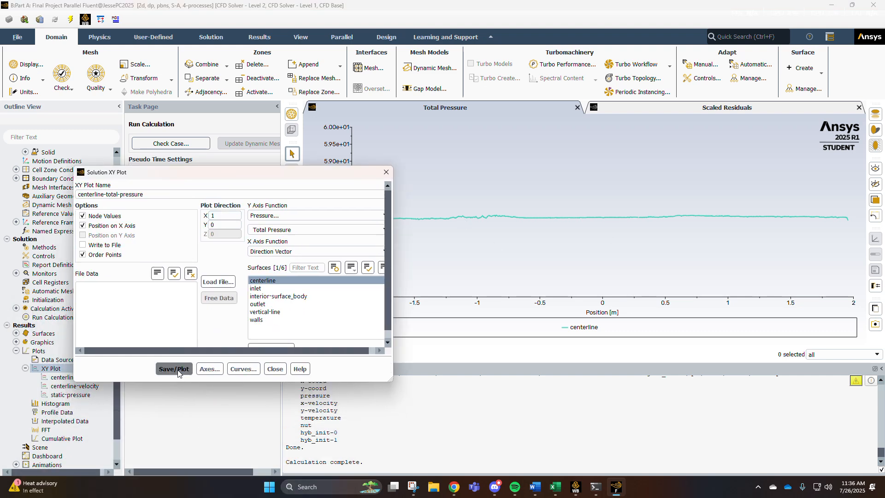
{"action": "left_click", "coordinate": [276, 368]}
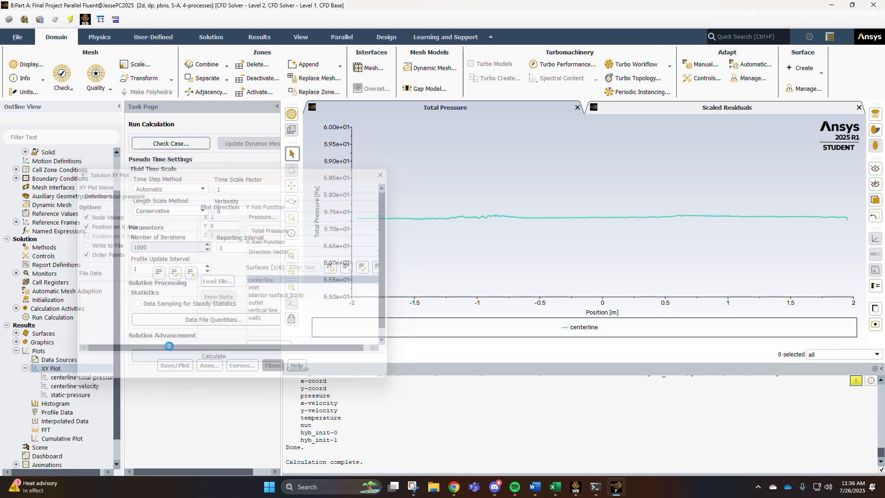
Plot dynamic pressure along the centerline as a new XY plot named dynamic-pressure, then close the dialog.
{"action": "double_click", "coordinate": [44, 368]}
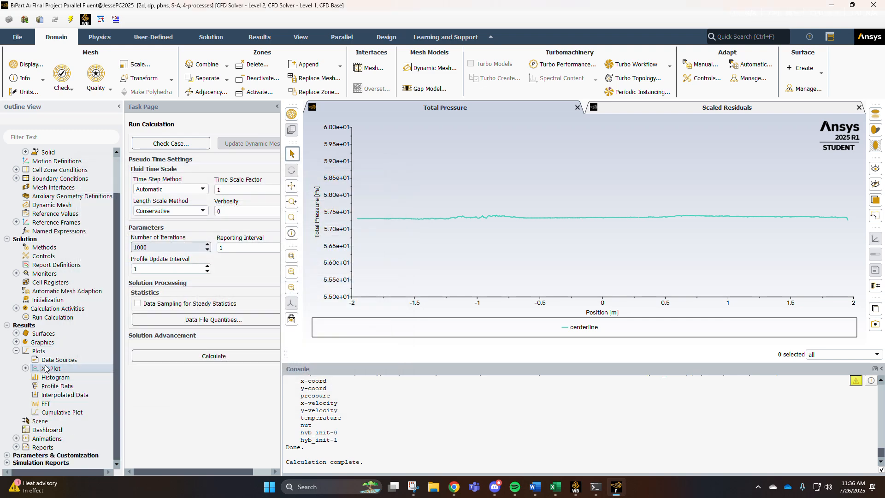
{"action": "left_click", "coordinate": [104, 195]}
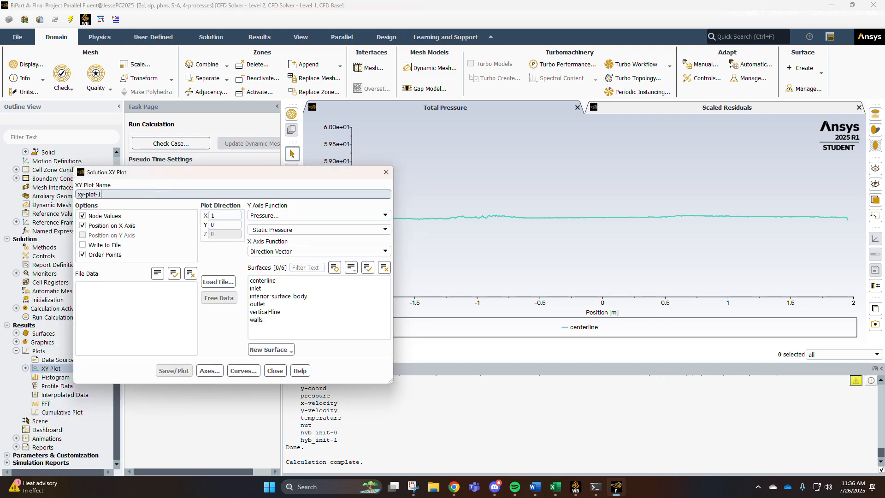
{"action": "key", "text": "ctrl+a"}
{"action": "type", "text": "d"}
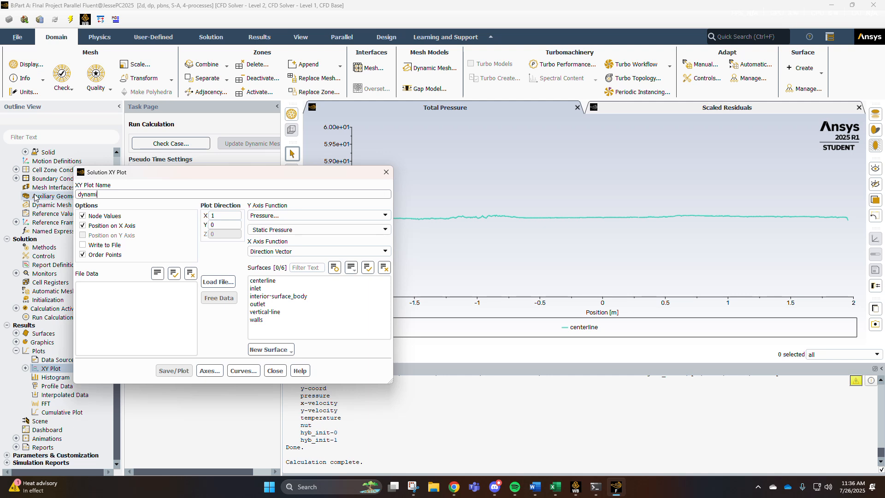
{"action": "type", "text": "ynamic-pressure"}
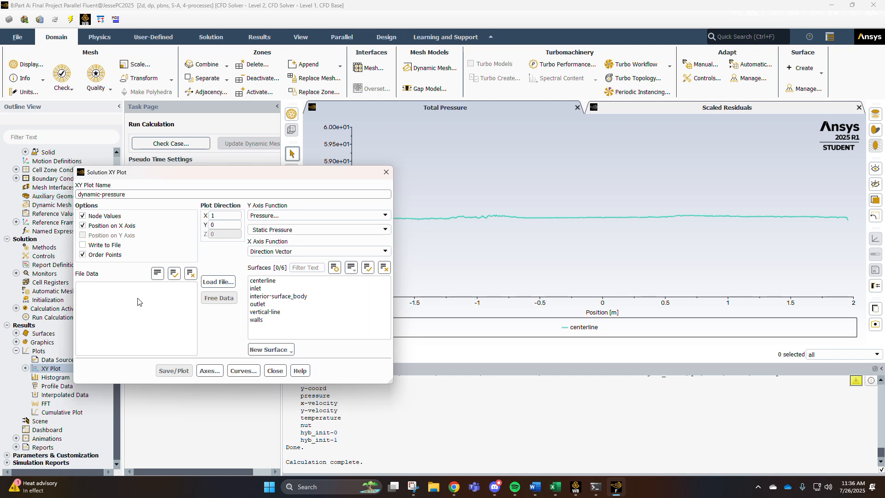
{"action": "left_click", "coordinate": [385, 230]}
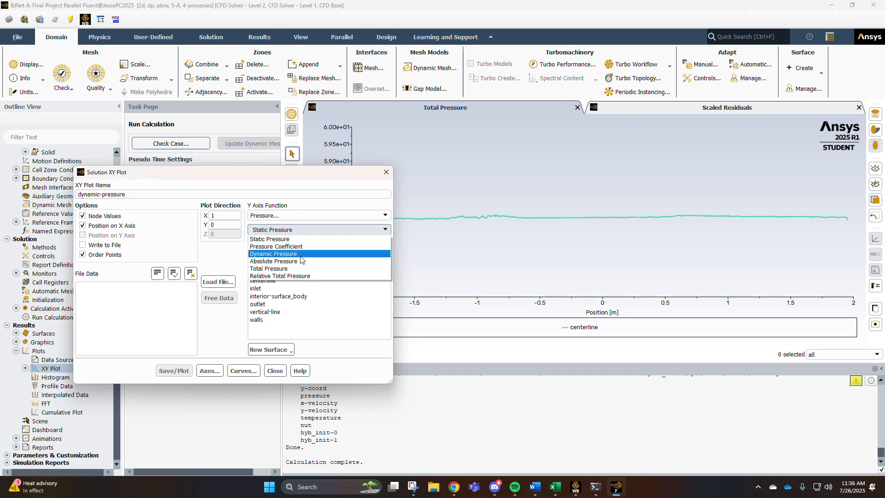
{"action": "left_click", "coordinate": [323, 256]}
{"action": "left_click", "coordinate": [265, 281]}
{"action": "left_click", "coordinate": [174, 371]}
{"action": "mouse_move", "coordinate": [221, 172]}
{"action": "left_mouse_down"}
{"action": "mouse_move", "coordinate": [82, 174]}
{"action": "mouse_move", "coordinate": [81, 211]}
{"action": "left_mouse_up"}
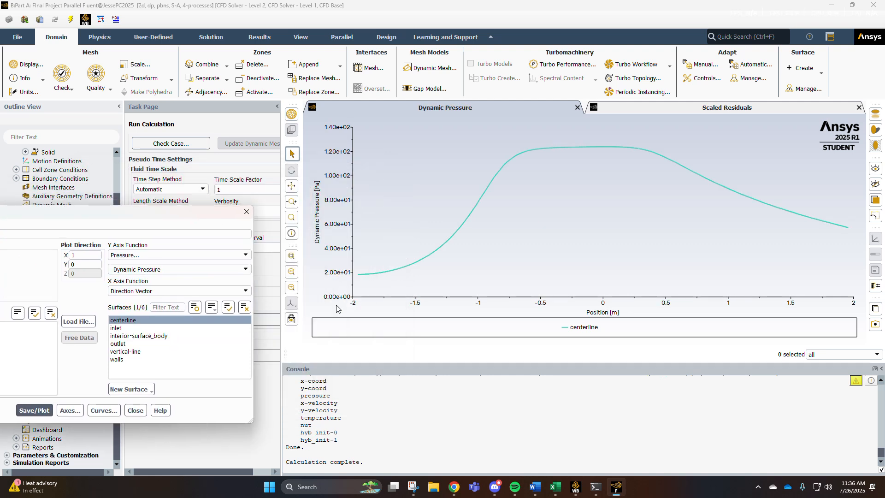
{"action": "mouse_move", "coordinate": [355, 282]}
{"action": "left_click_drag", "start_coordinate": [133, 207], "coordinate": [322, 186]}
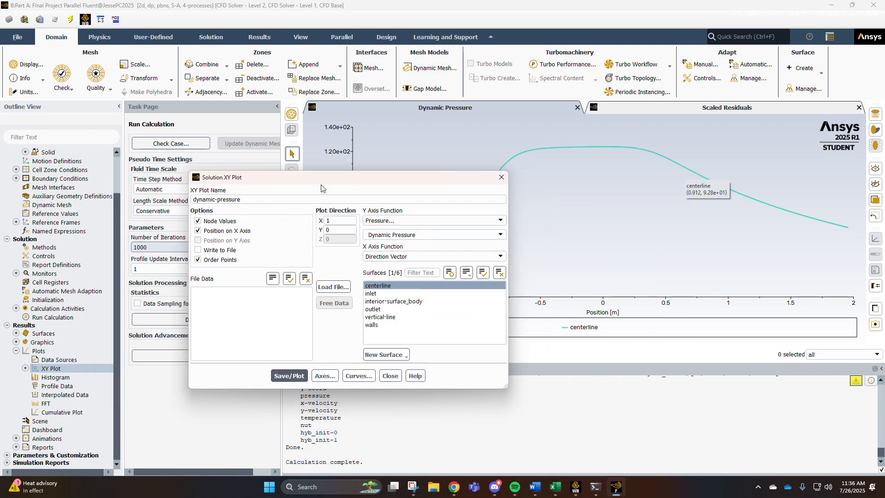
{"action": "left_click", "coordinate": [389, 376]}
Plot velocity magnitude on the vertical line with plot direction X 0, Y 1 and position on the Y axis.
{"action": "double_click", "coordinate": [48, 369]}
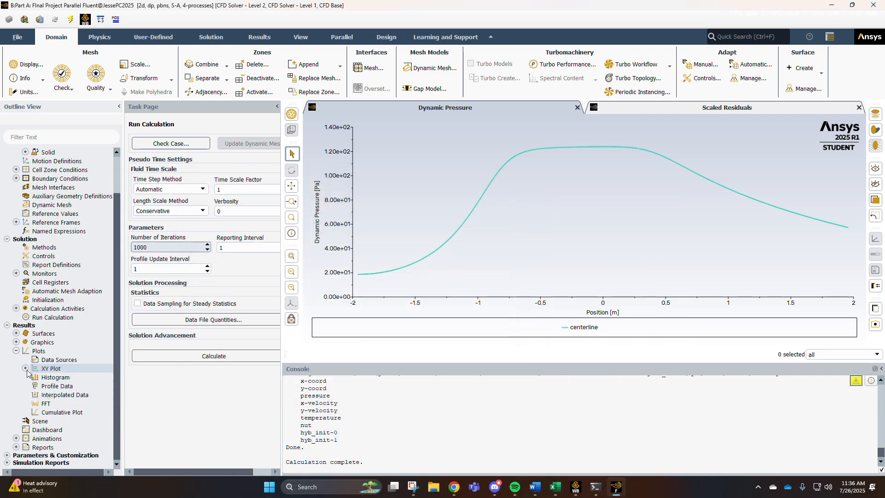
{"action": "double_click", "coordinate": [48, 369]}
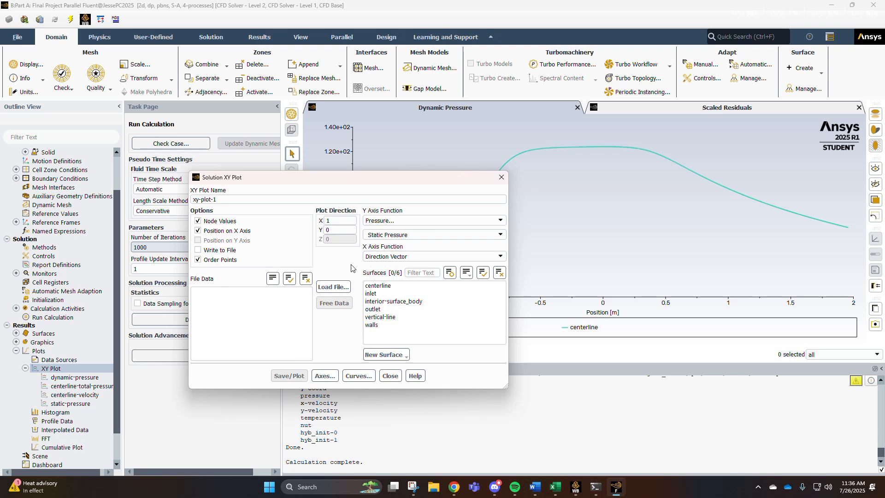
{"action": "left_click_drag", "start_coordinate": [323, 177], "coordinate": [278, 148]}
{"action": "left_click", "coordinate": [331, 288]}
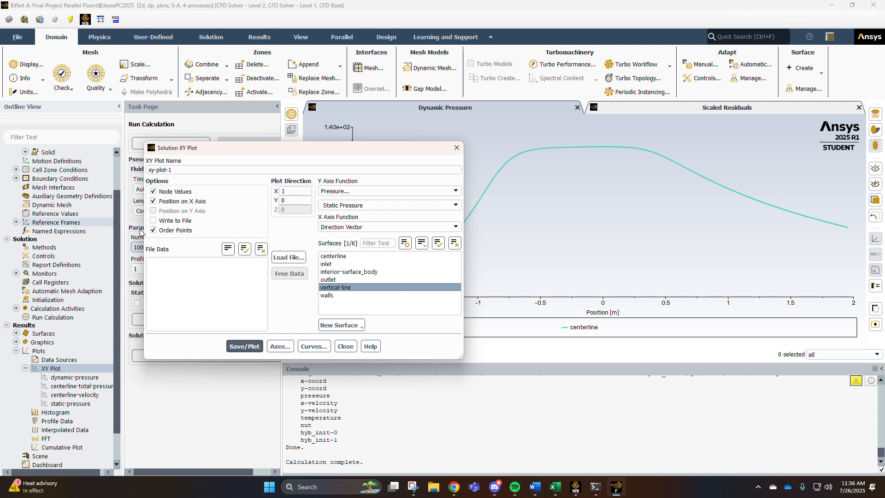
{"action": "left_click", "coordinate": [154, 202]}
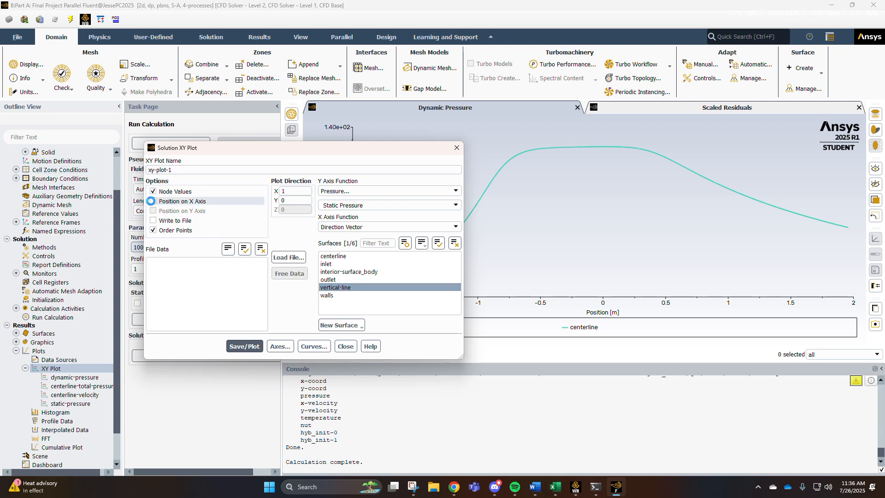
{"action": "left_click", "coordinate": [154, 211]}
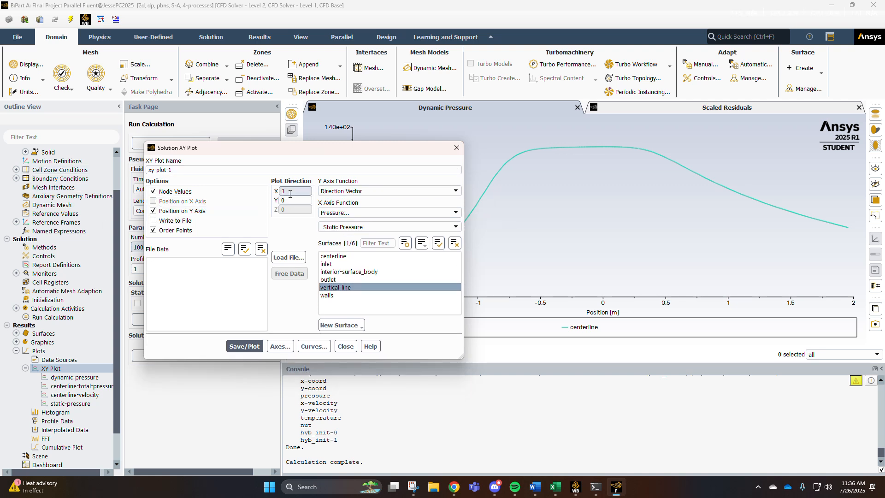
{"action": "type", "text": "0"}
{"action": "key", "text": "Tab"}
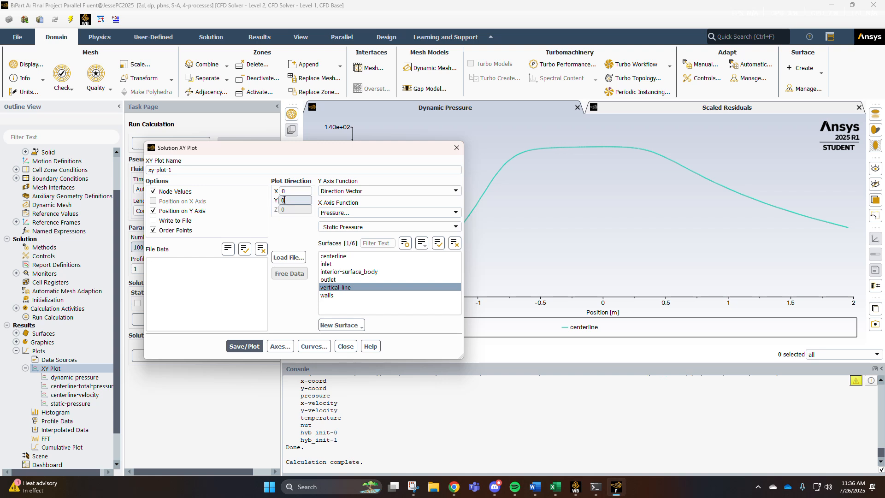
{"action": "type", "text": "1"}
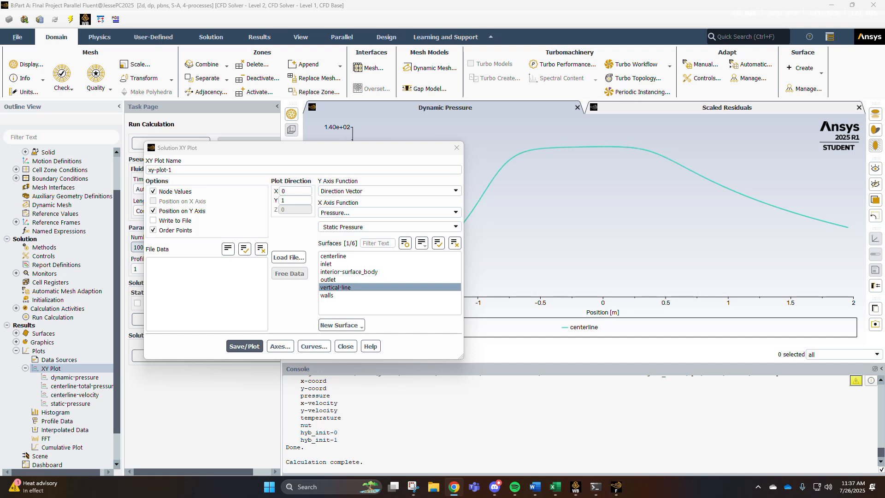
{"action": "left_click", "coordinate": [192, 282]}
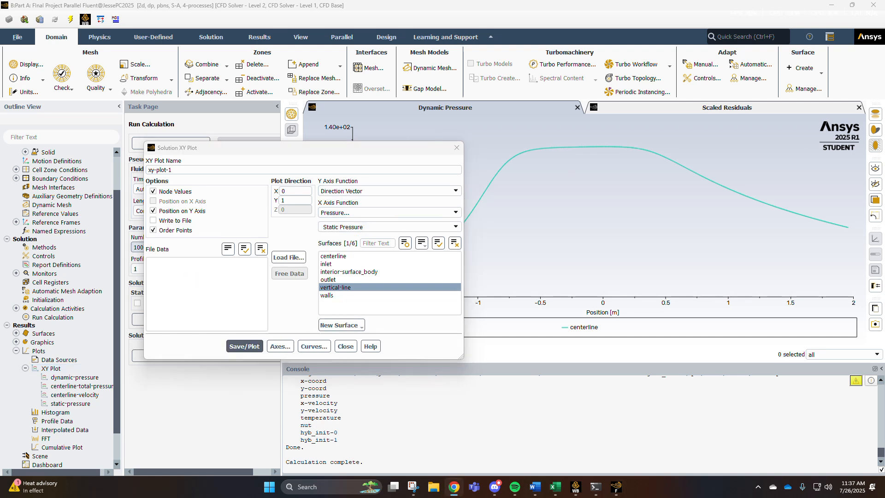
{"action": "left_click", "coordinate": [454, 213]}
{"action": "left_click", "coordinate": [333, 237]}
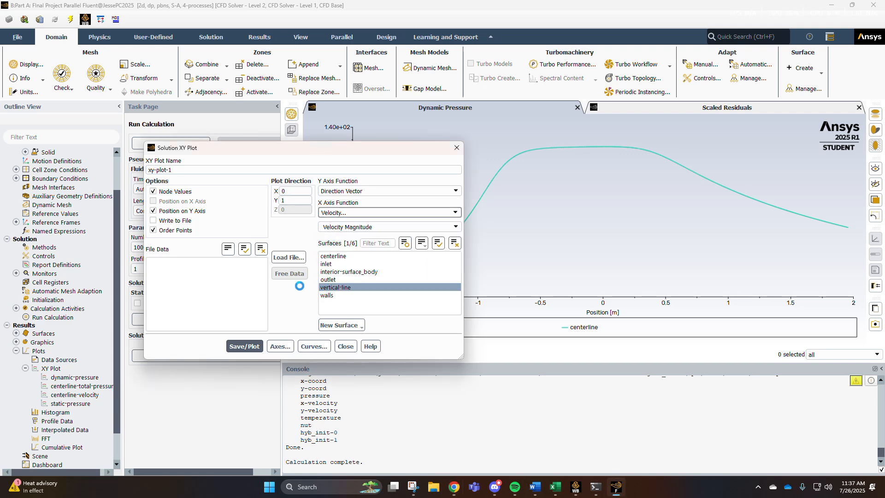
{"action": "left_click", "coordinate": [245, 346]}
Turn off Order Points and replot the vertical-line velocity profile.
{"action": "left_click_drag", "start_coordinate": [360, 151], "coordinate": [278, 230]}
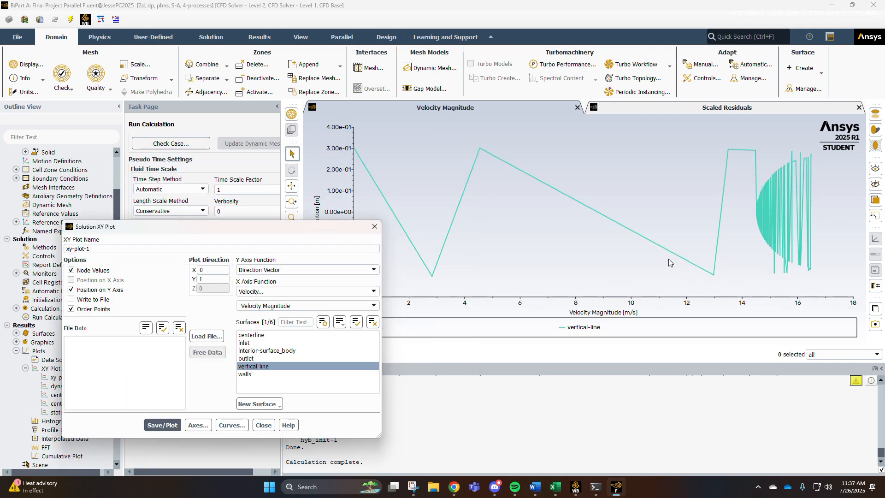
{"action": "left_click", "coordinate": [72, 309]}
{"action": "left_click", "coordinate": [163, 425]}
Save the vertical-line velocity plot under the name vertical-velocity and close the dialog.
{"action": "left_click_drag", "start_coordinate": [203, 229], "coordinate": [103, 186]}
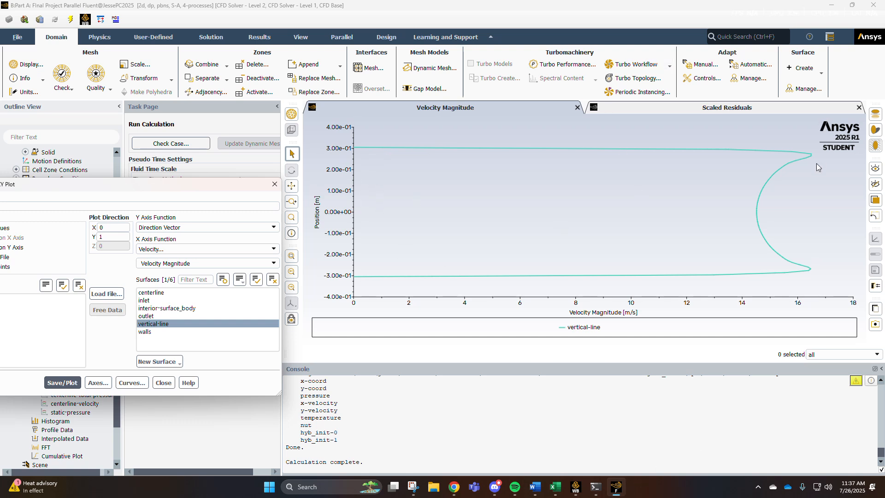
{"action": "left_click_drag", "start_coordinate": [189, 190], "coordinate": [375, 170]}
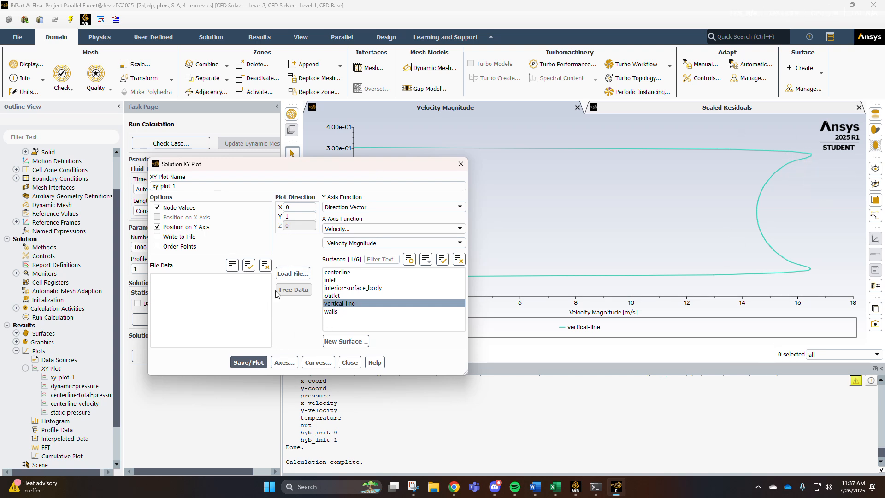
{"action": "key", "text": "BackSpace"}
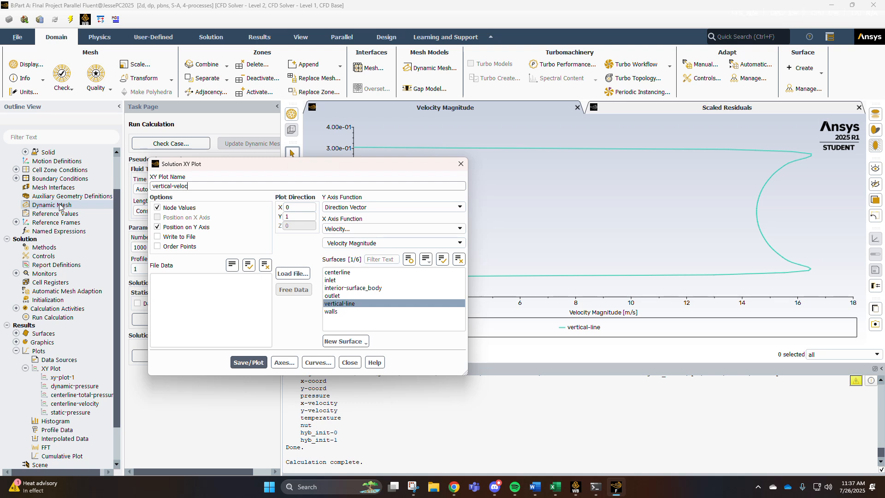
{"action": "left_click", "coordinate": [248, 362]}
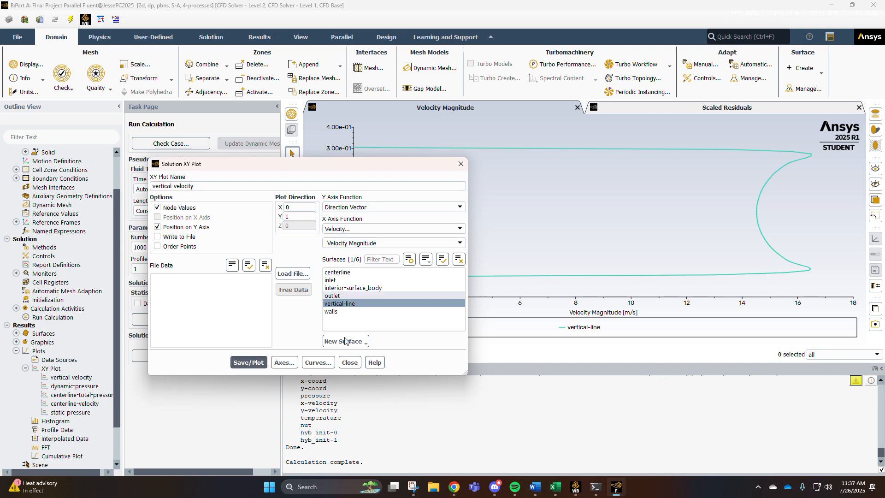
{"action": "left_click", "coordinate": [350, 363]}
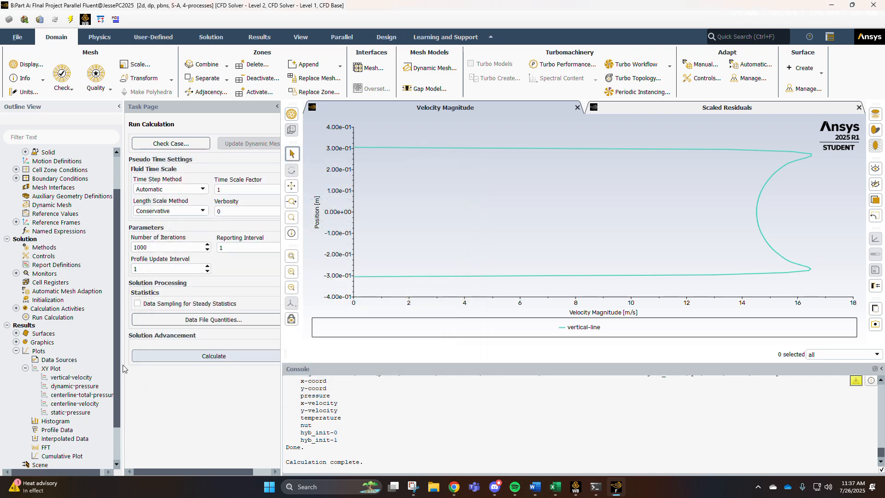
{"action": "double_click", "coordinate": [87, 376]}
{"action": "double_click", "coordinate": [80, 369]}
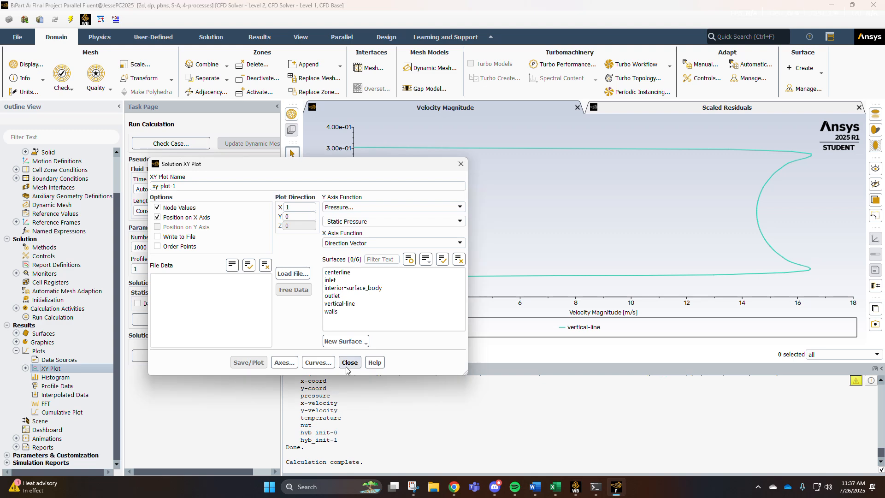
{"action": "left_click", "coordinate": [350, 363]}
Start a new XY plot named vertical-dynamic-pressure with plot direction X 0, Y 1 and position on the Y axis.
{"action": "double_click", "coordinate": [78, 368]}
{"action": "left_click", "coordinate": [294, 217]}
{"action": "type", "text": "1"}
{"action": "left_click", "coordinate": [299, 207]}
{"action": "type", "text": "0"}
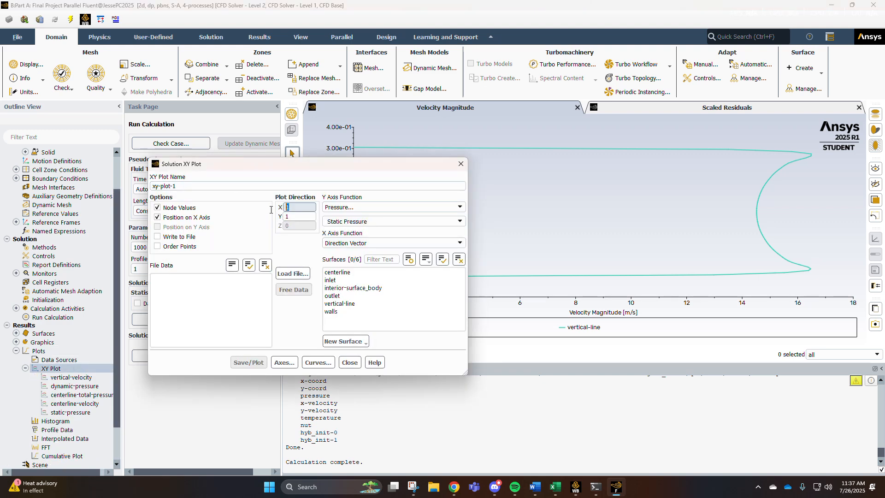
{"action": "left_click", "coordinate": [167, 217]}
{"action": "left_click", "coordinate": [157, 227]}
{"action": "left_click", "coordinate": [188, 185]}
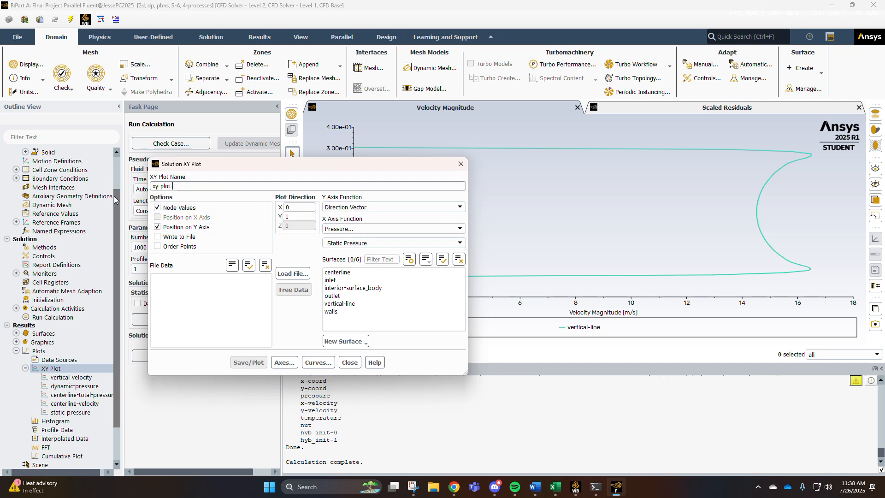
{"action": "key", "text": "BackSpace"}
{"action": "key", "text": "BackSpace"}
{"action": "key", "text": "BackSpace"}
{"action": "key", "text": "BackSpace"}
{"action": "key", "text": "BackSpace"}
{"action": "key", "text": "BackSpace"}
{"action": "key", "text": "BackSpace"}
{"action": "key", "text": "BackSpace"}
{"action": "type", "text": "vertical-dynamic-pressure"}
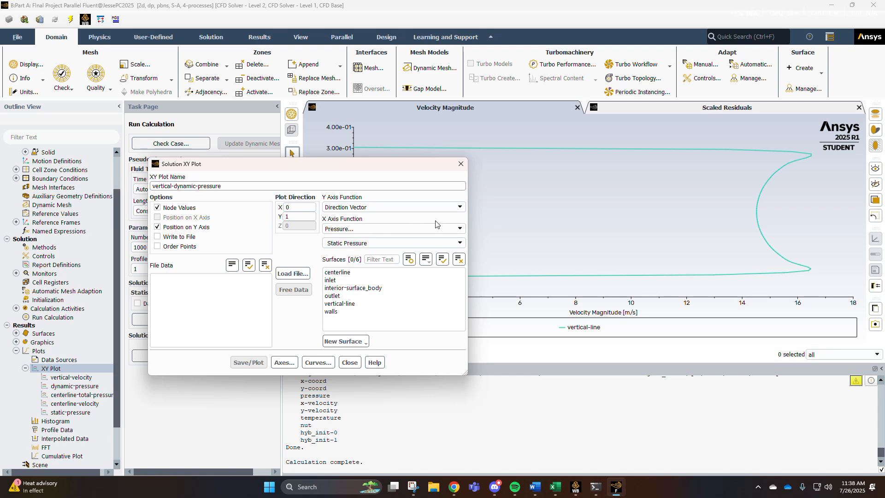
Choose dynamic pressure as the X axis function and plot it on the centerline surface.
{"action": "left_click", "coordinate": [457, 243]}
{"action": "left_click", "coordinate": [411, 260]}
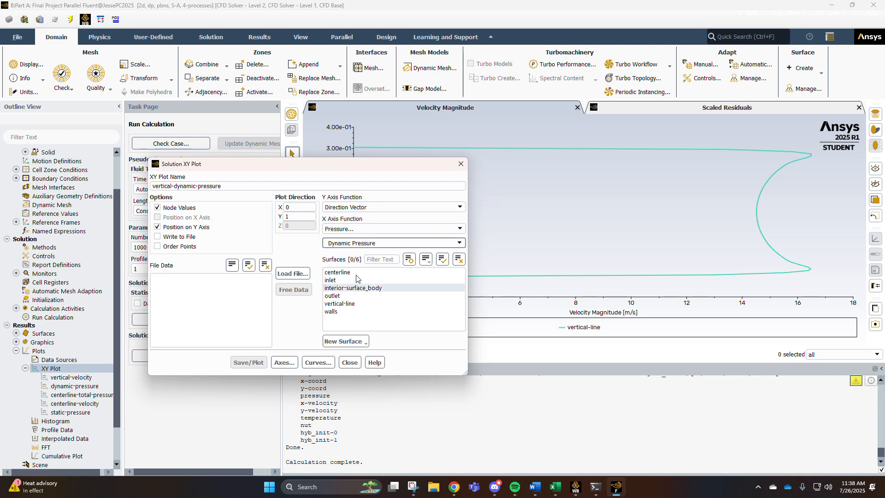
{"action": "left_click", "coordinate": [339, 272]}
{"action": "left_click", "coordinate": [249, 362]}
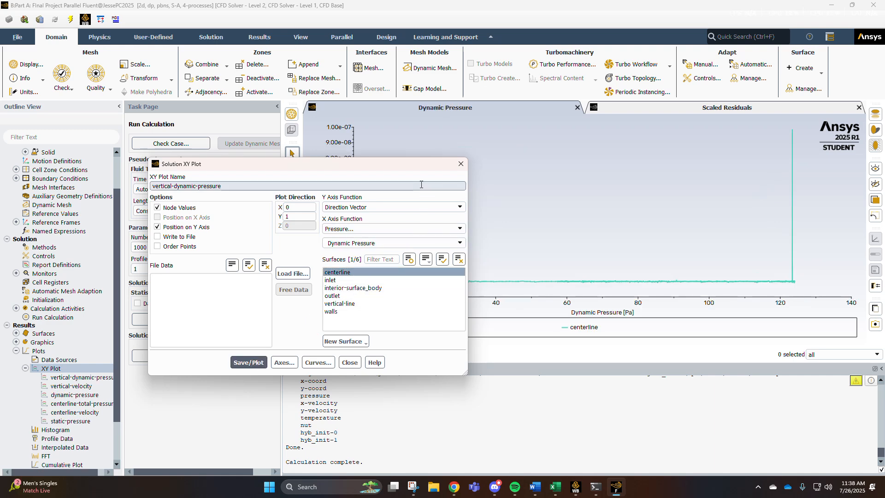
Replot the vertical-dynamic-pressure plot on the vertical line instead of the centerline, then close the dialog.
{"action": "left_click_drag", "start_coordinate": [409, 165], "coordinate": [401, 122]}
{"action": "left_click", "coordinate": [391, 22]}
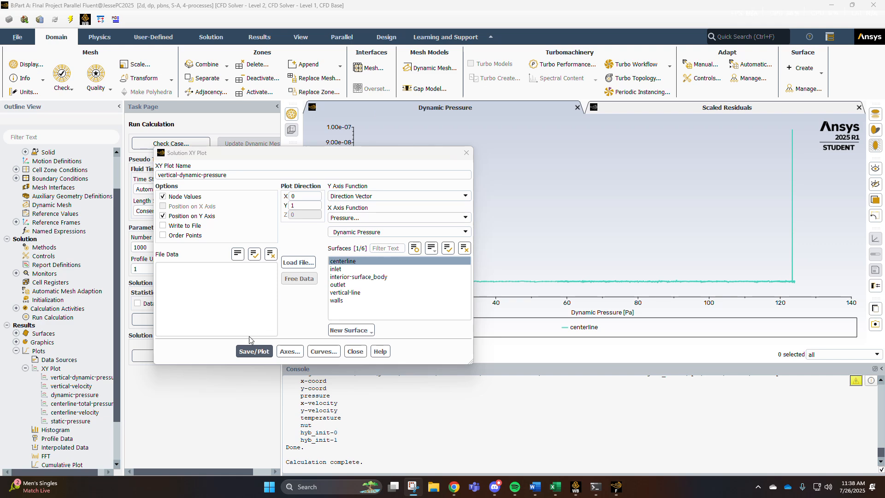
{"action": "left_click", "coordinate": [345, 293]}
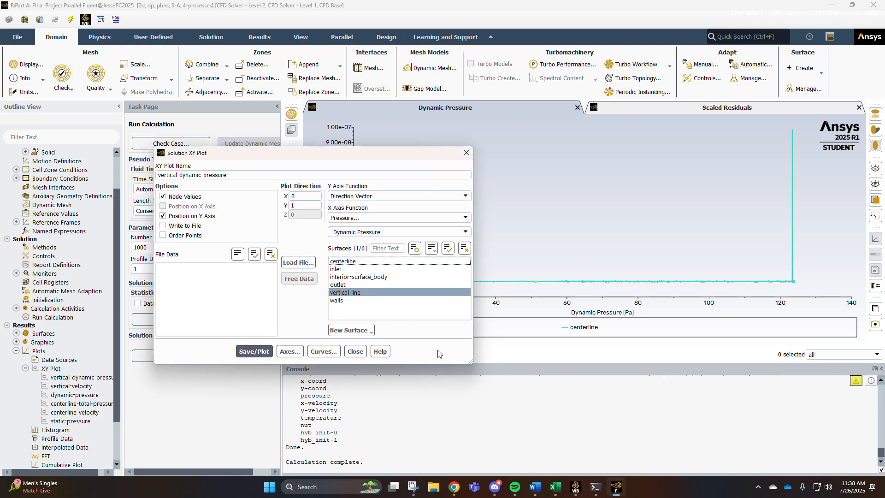
{"action": "left_click_drag", "start_coordinate": [369, 156], "coordinate": [344, 183]}
{"action": "left_click", "coordinate": [220, 378]}
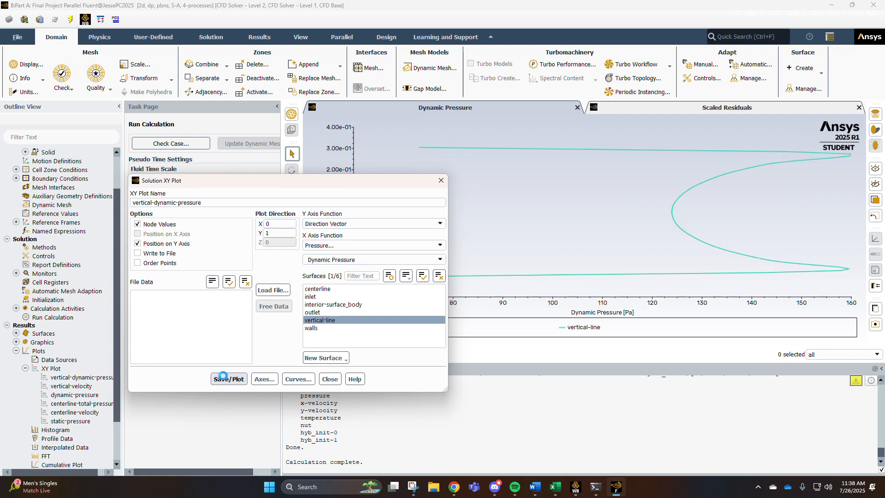
{"action": "mouse_move", "coordinate": [758, 278]}
{"action": "left_click_drag", "start_coordinate": [261, 184], "coordinate": [294, 152]}
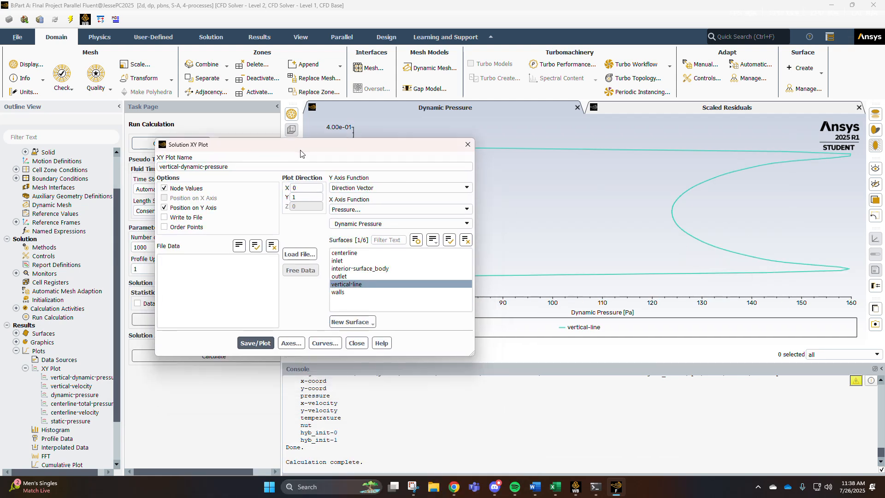
{"action": "left_click", "coordinate": [265, 341]}
{"action": "left_click", "coordinate": [356, 343]}
Start a new XY plot named vertical-total-pressure.
{"action": "double_click", "coordinate": [90, 369]}
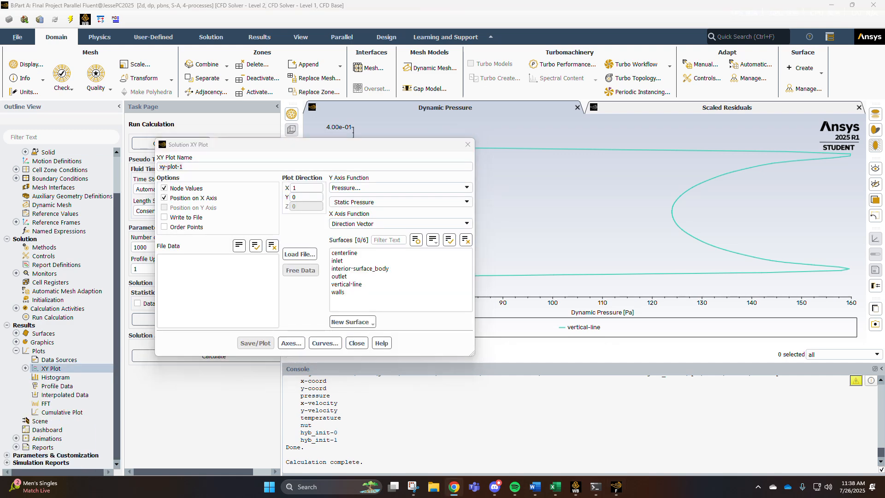
{"action": "left_click", "coordinate": [197, 173]}
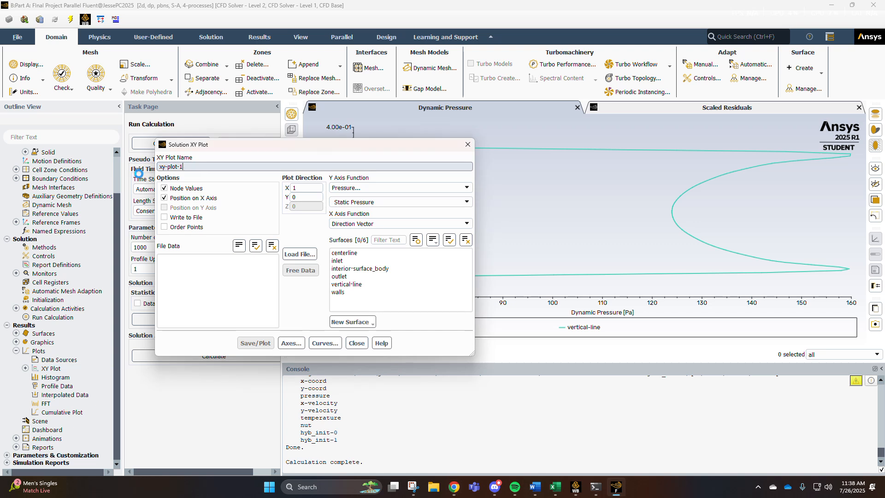
{"action": "key", "text": "ctrl+a"}
{"action": "type", "text": "v"}
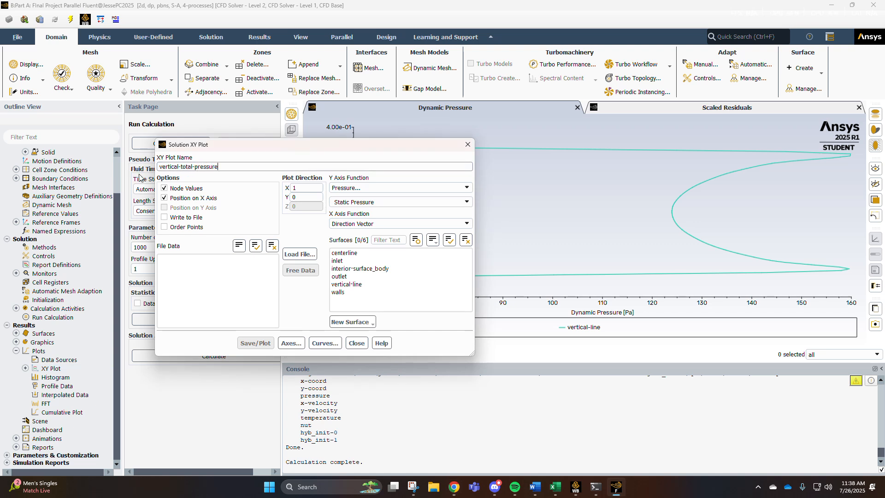
Choose Total Pressure as the Y axis function and select the vertical-line surface.
{"action": "left_click", "coordinate": [210, 278]}
{"action": "left_click", "coordinate": [401, 202]}
{"action": "left_click", "coordinate": [355, 247]}
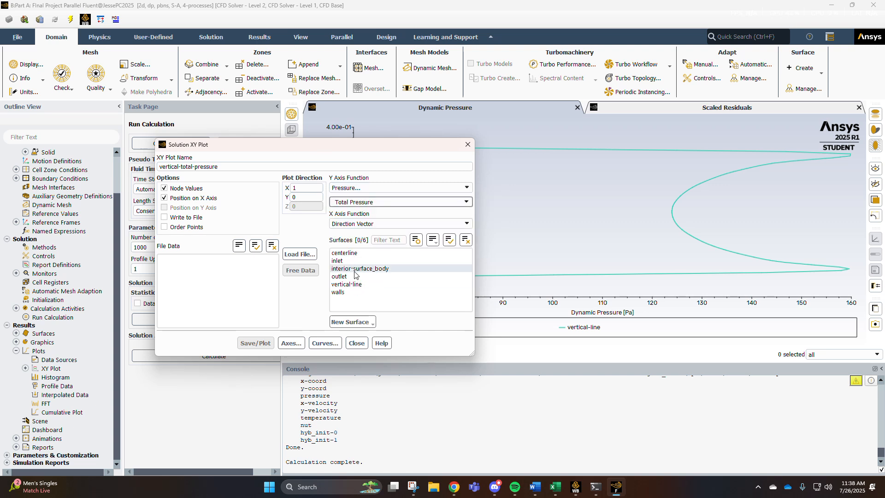
{"action": "left_click", "coordinate": [352, 285]}
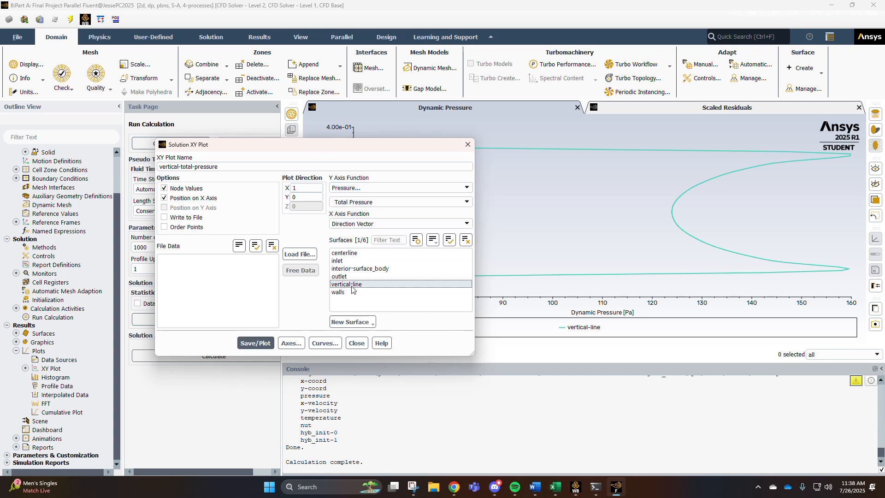
Switch to position on the Y axis with plot direction X 0, Y 1, and save and plot.
{"action": "left_click", "coordinate": [193, 209]}
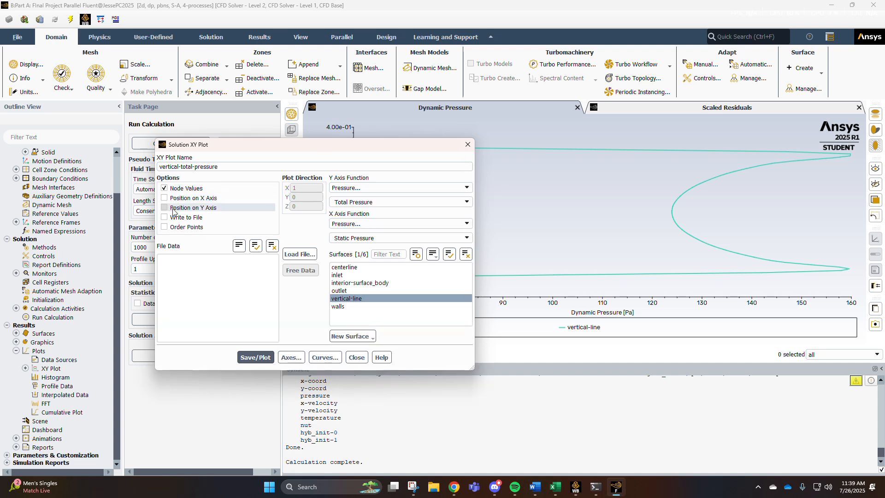
{"action": "left_click", "coordinate": [317, 189]}
{"action": "key", "text": "BackSpace"}
{"action": "type", "text": "0"}
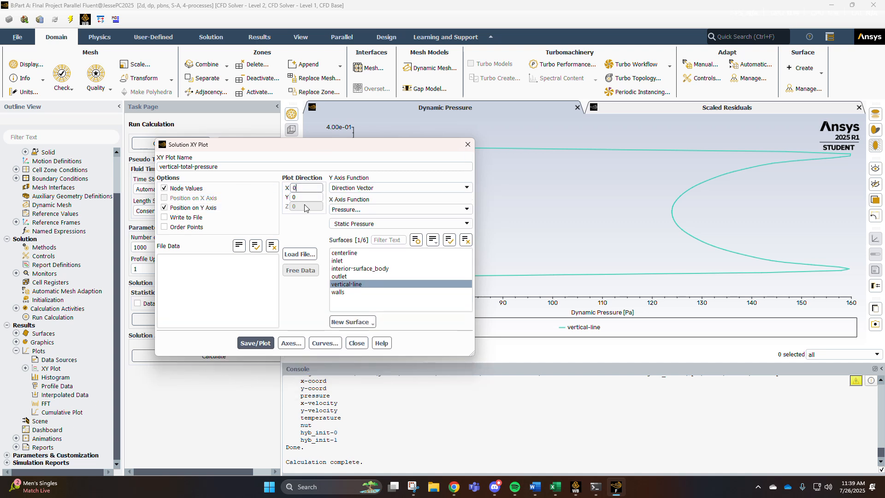
{"action": "key", "text": "Tab"}
{"action": "type", "text": "1"}
{"action": "left_click", "coordinate": [256, 343]}
Set the X axis function to Total Pressure, save and plot it, and close the dialog.
{"action": "left_click_drag", "start_coordinate": [287, 147], "coordinate": [89, 178]}
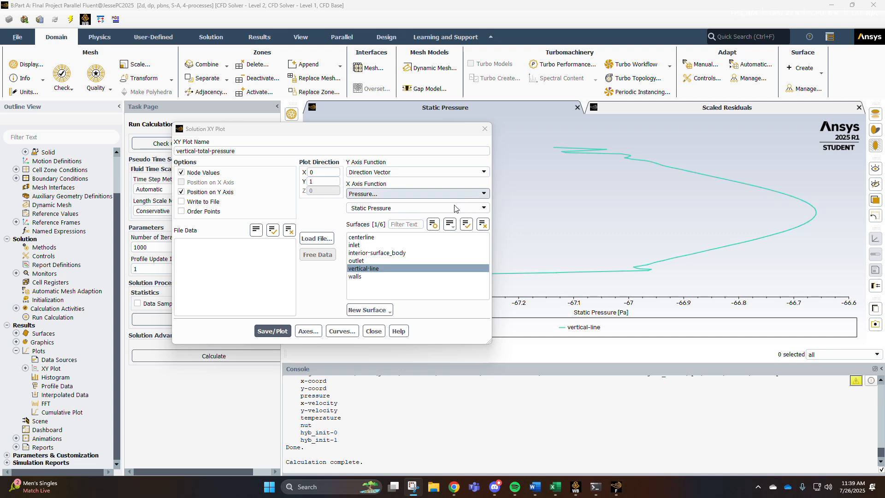
{"action": "left_click", "coordinate": [272, 127]}
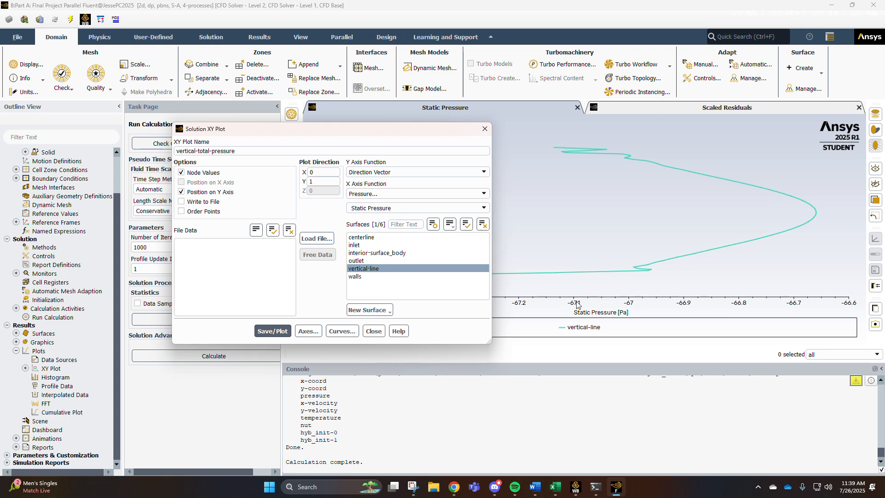
{"action": "left_click", "coordinate": [484, 208]}
{"action": "left_click", "coordinate": [409, 247]}
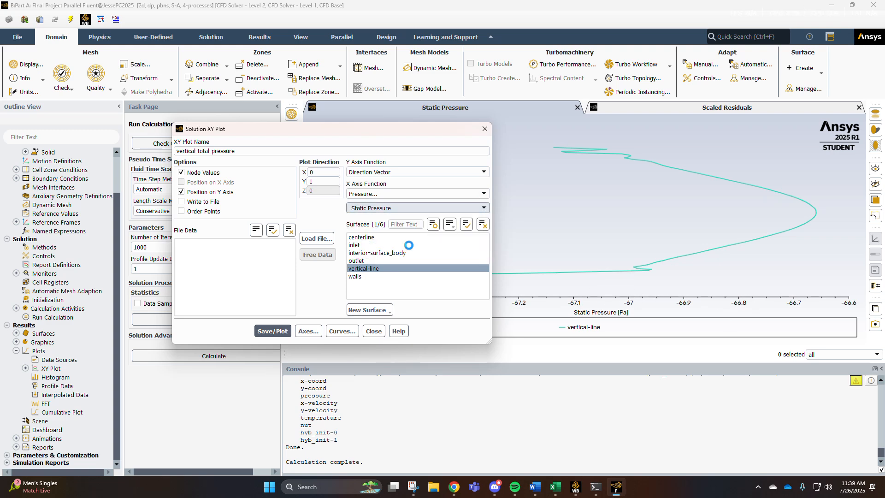
{"action": "left_click", "coordinate": [282, 333]}
{"action": "left_click_drag", "start_coordinate": [392, 129], "coordinate": [199, 148]}
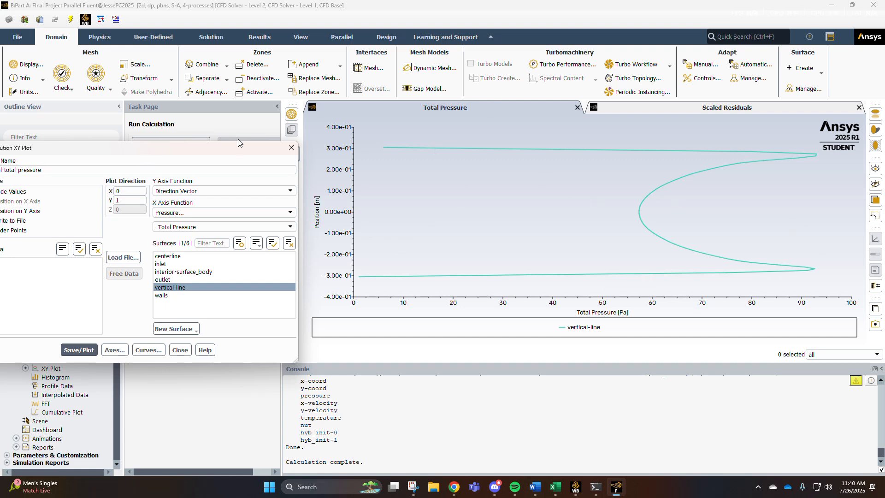
{"action": "left_click_drag", "start_coordinate": [228, 154], "coordinate": [429, 129]}
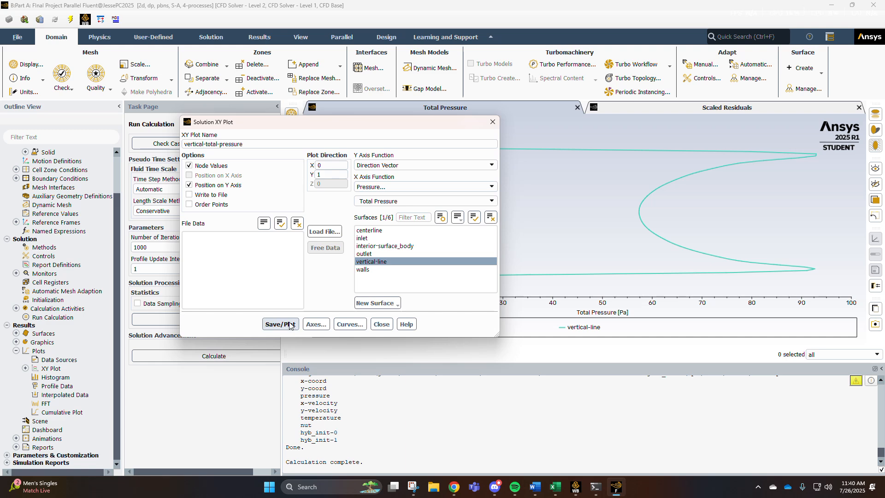
{"action": "left_click", "coordinate": [377, 322]}
Rename the static-pressure plot as centerline-static-pressure, save and plot it, and close the dialog.
{"action": "left_click", "coordinate": [25, 368]}
{"action": "scroll", "coordinate": [76, 382], "scroll_direction": "down", "scroll_amount": 3}
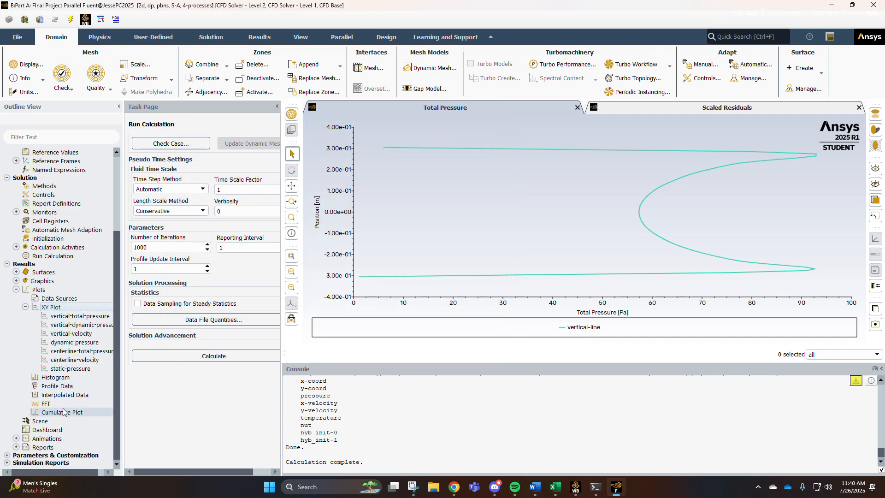
{"action": "double_click", "coordinate": [82, 369]}
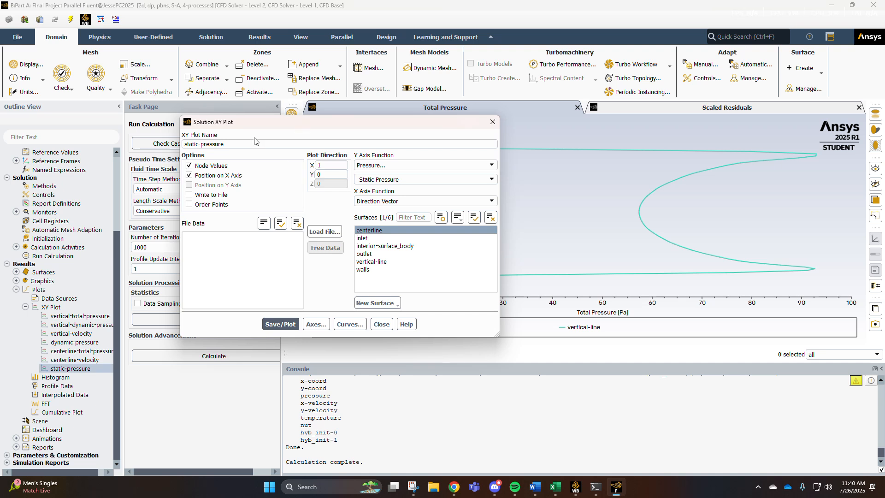
{"action": "key", "text": "Home"}
{"action": "type", "text": "cn"}
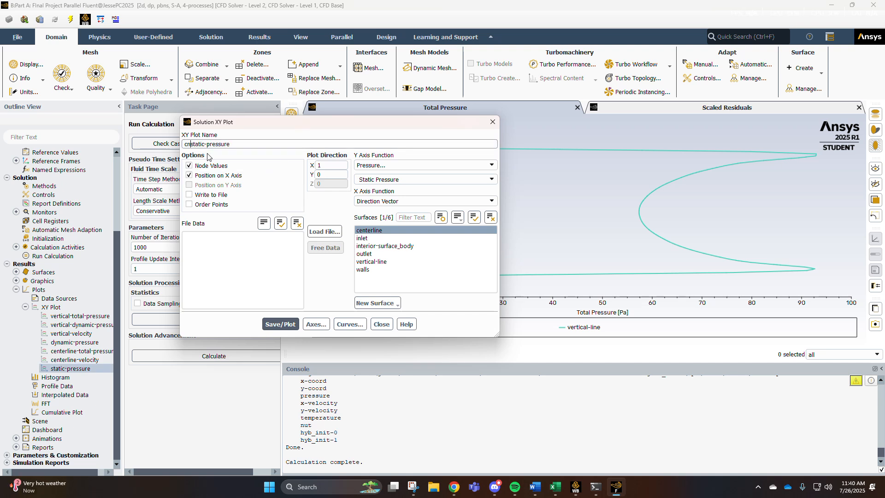
{"action": "key", "text": "BackSpace"}
{"action": "type", "text": "enterline-"}
{"action": "left_click", "coordinate": [280, 324]}
{"action": "left_click", "coordinate": [493, 122]}
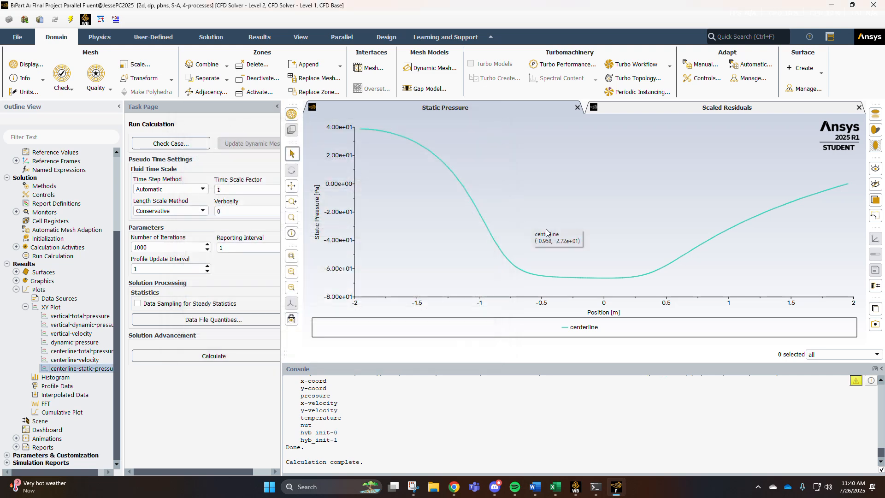
Replot the saved centerline-velocity and centerline-total-pressure plots.
{"action": "double_click", "coordinate": [86, 359]}
{"action": "left_click", "coordinate": [288, 323]}
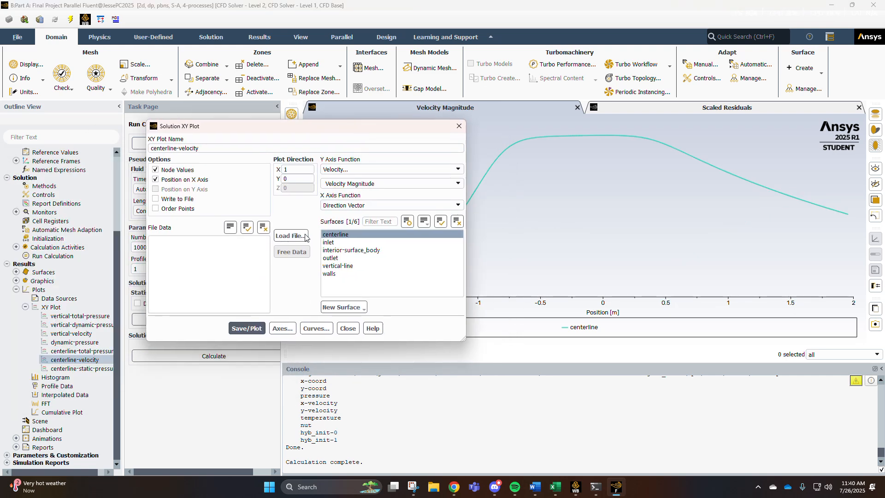
{"action": "left_click", "coordinate": [348, 328]}
{"action": "double_click", "coordinate": [80, 351]}
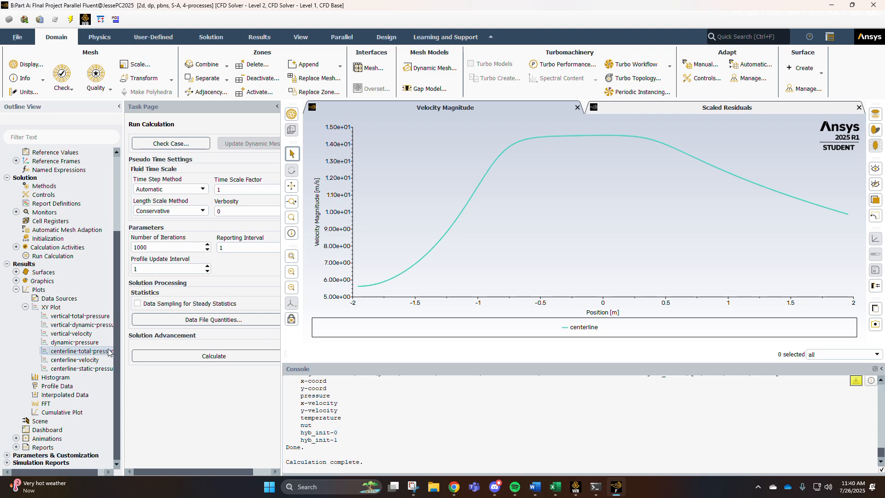
{"action": "left_click", "coordinate": [246, 329]}
{"action": "mouse_move", "coordinate": [332, 128]}
{"action": "left_mouse_down"}
{"action": "mouse_move", "coordinate": [272, 134]}
{"action": "mouse_move", "coordinate": [333, 117]}
{"action": "left_mouse_up"}
{"action": "left_click", "coordinate": [347, 318]}
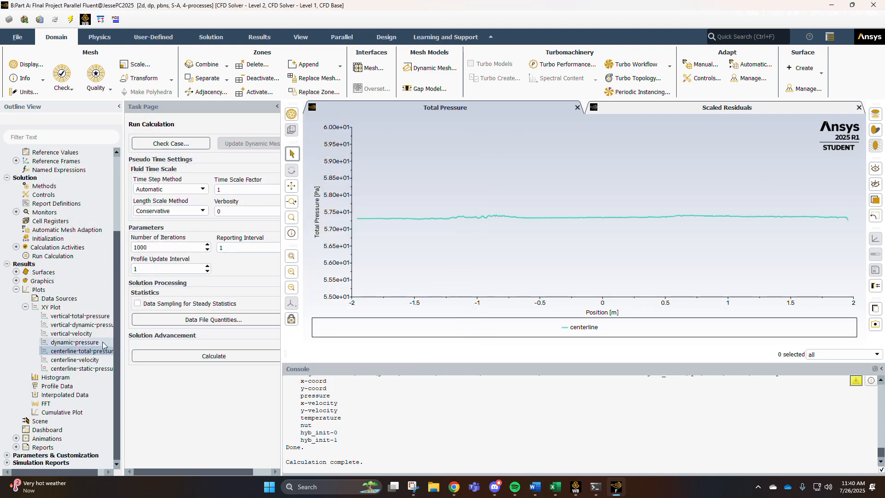
Replot the saved dynamic-pressure and vertical-velocity plots.
{"action": "double_click", "coordinate": [81, 342]}
{"action": "left_click", "coordinate": [249, 322]}
{"action": "left_click_drag", "start_coordinate": [258, 119], "coordinate": [113, 143]}
{"action": "left_click", "coordinate": [202, 345]}
{"action": "double_click", "coordinate": [76, 334]}
{"action": "left_click", "coordinate": [104, 346]}
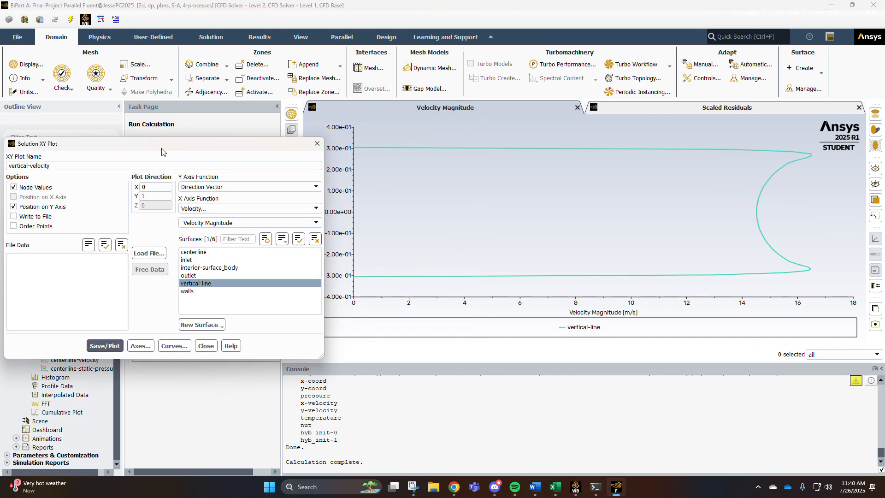
{"action": "left_click", "coordinate": [206, 346]}
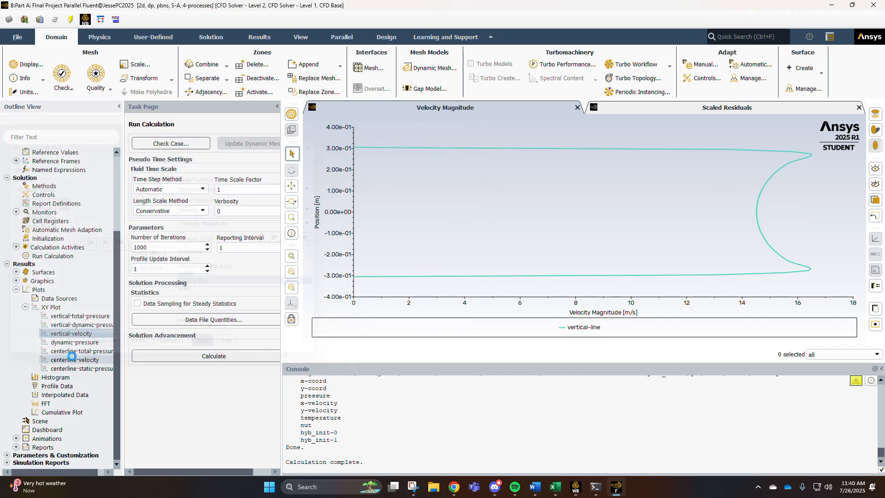
Review the vertical-dynamic-pressure and vertical-total-pressure plots.
{"action": "double_click", "coordinate": [74, 325]}
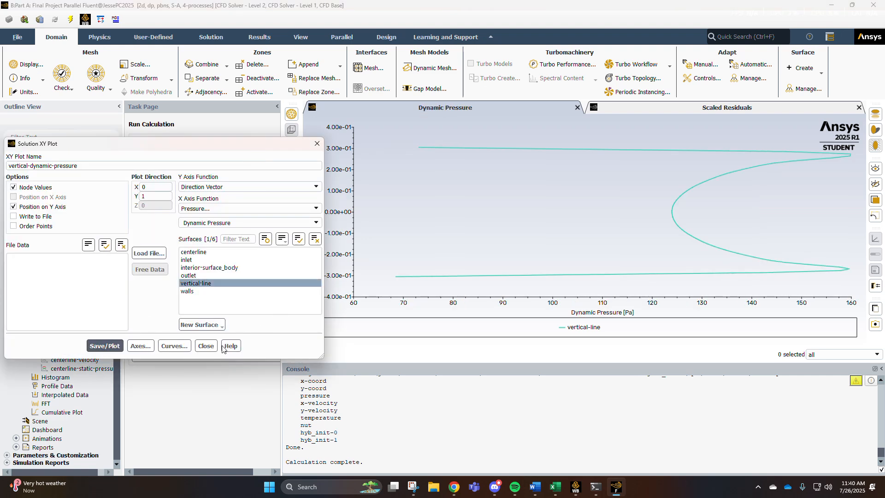
{"action": "left_click", "coordinate": [207, 345]}
{"action": "double_click", "coordinate": [91, 315]}
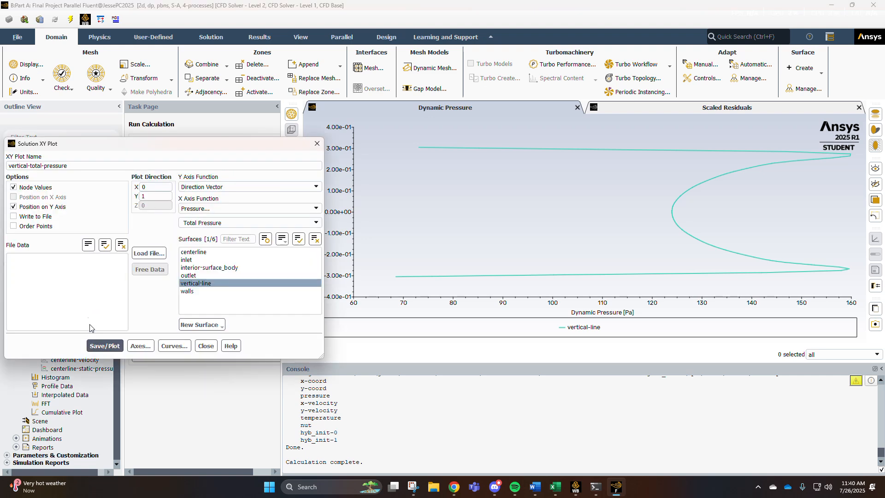
{"action": "left_click", "coordinate": [206, 345]}
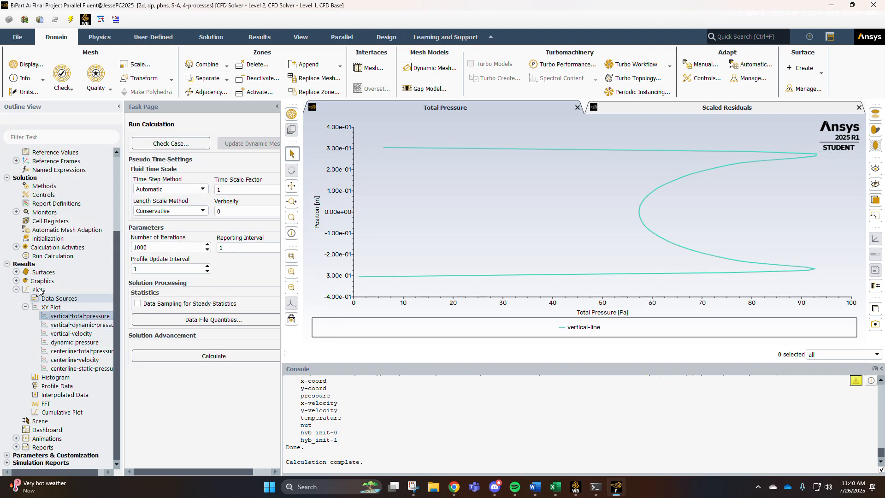
Close Fluent, keeping the settings changes for the current calculation only.
{"action": "left_click", "coordinate": [26, 306]}
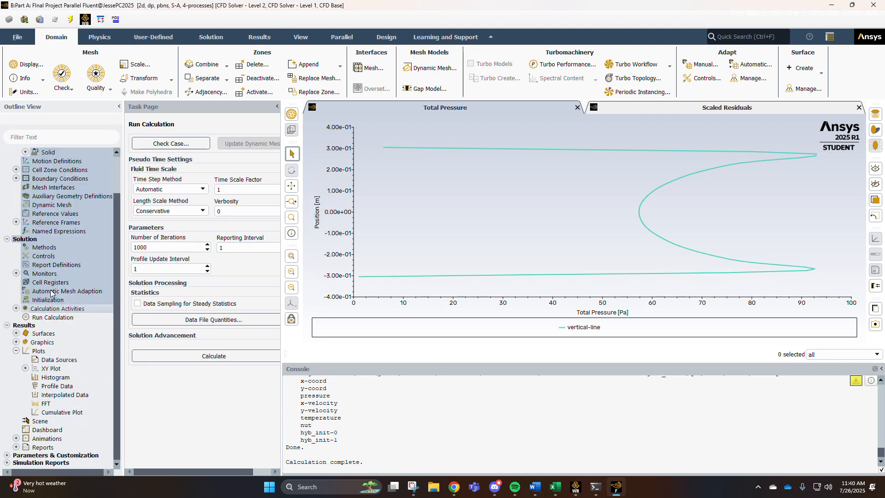
{"action": "mouse_move", "coordinate": [376, 279]}
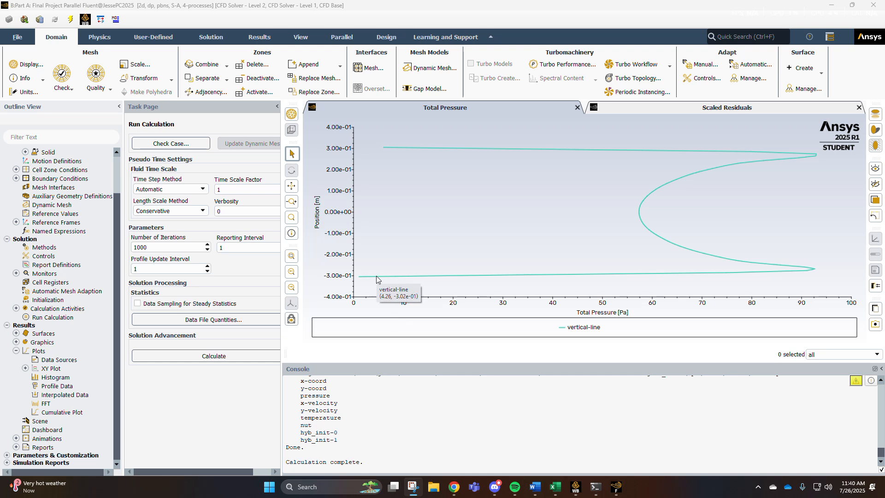
{"action": "left_click", "coordinate": [874, 5]}
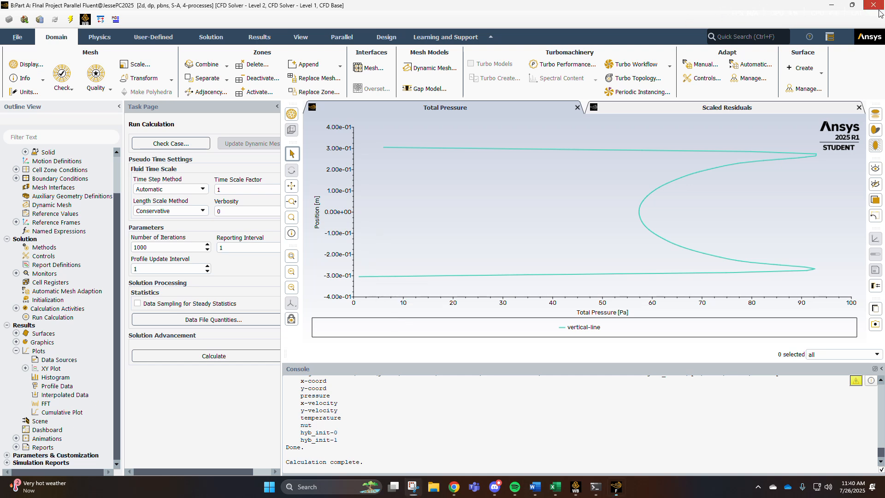
{"action": "left_click", "coordinate": [447, 253]}
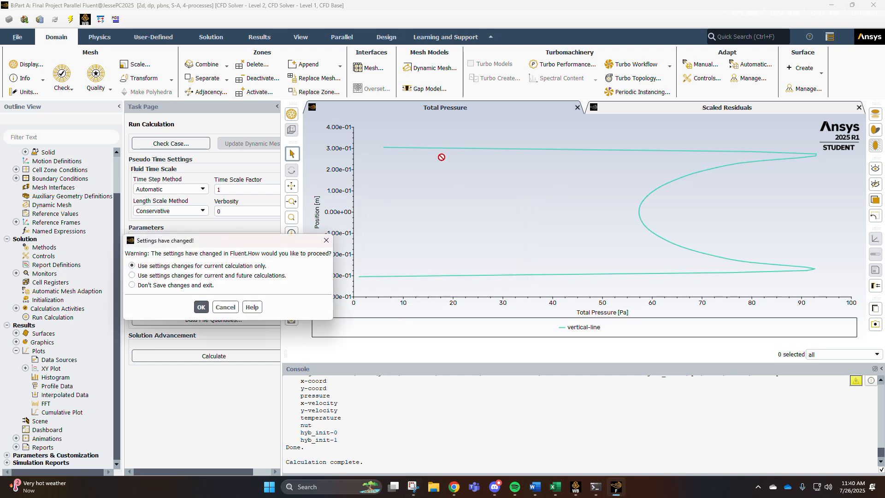
{"action": "left_click", "coordinate": [201, 306]}
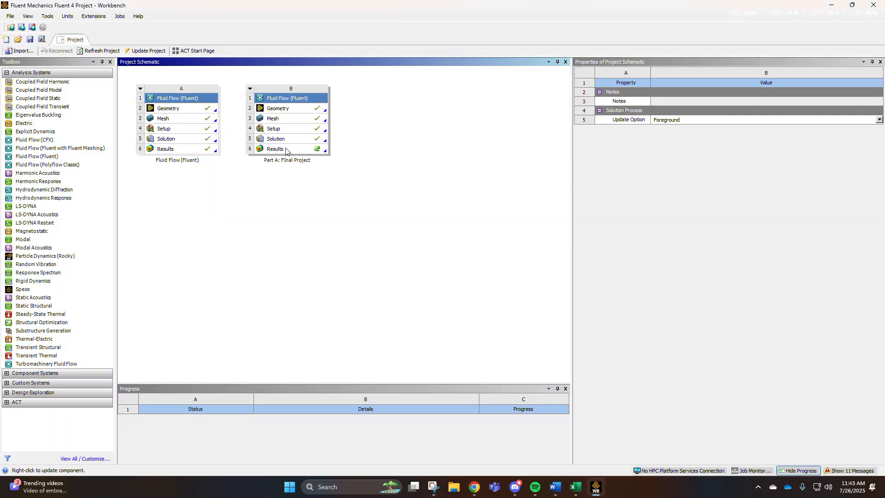
Switch to the project results in CFD-Post and maximize its window.
{"action": "left_click", "coordinate": [300, 149]}
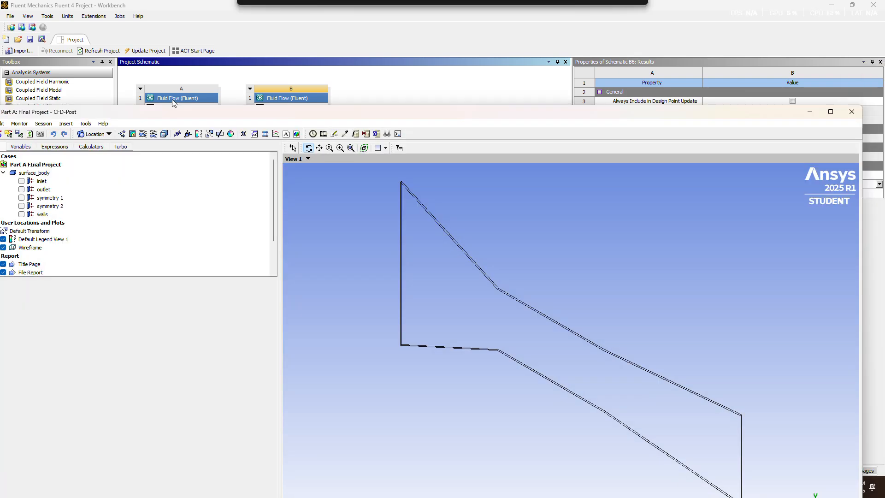
{"action": "left_click", "coordinate": [831, 112]}
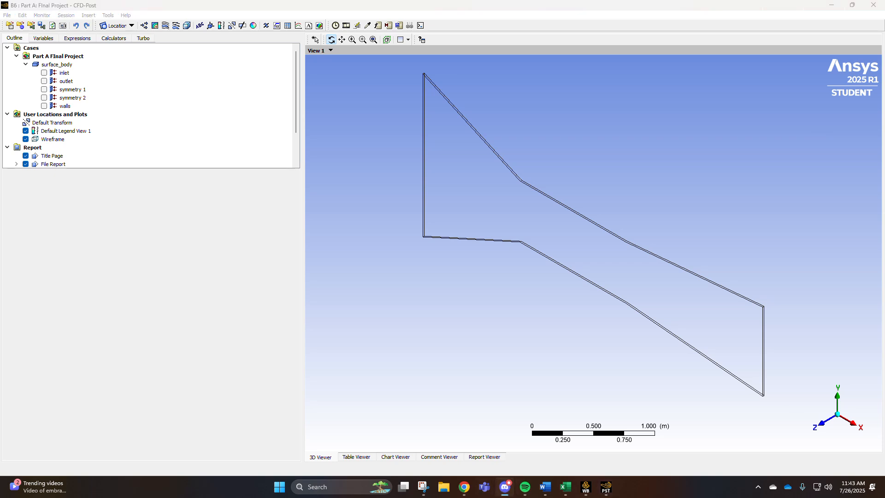
Insert a contour named Static Pressure.
{"action": "left_click", "coordinate": [155, 26]}
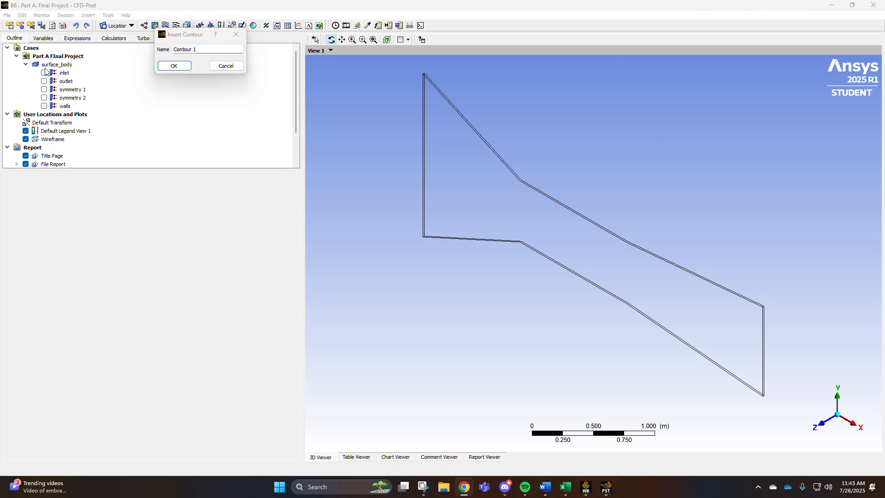
{"action": "left_click", "coordinate": [217, 49]}
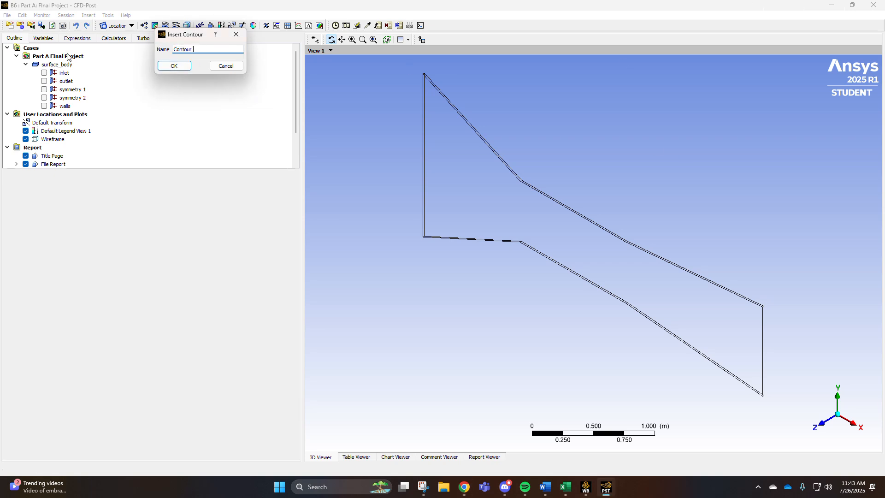
{"action": "type", "text": "Static Pressure"}
{"action": "key", "text": "Return"}
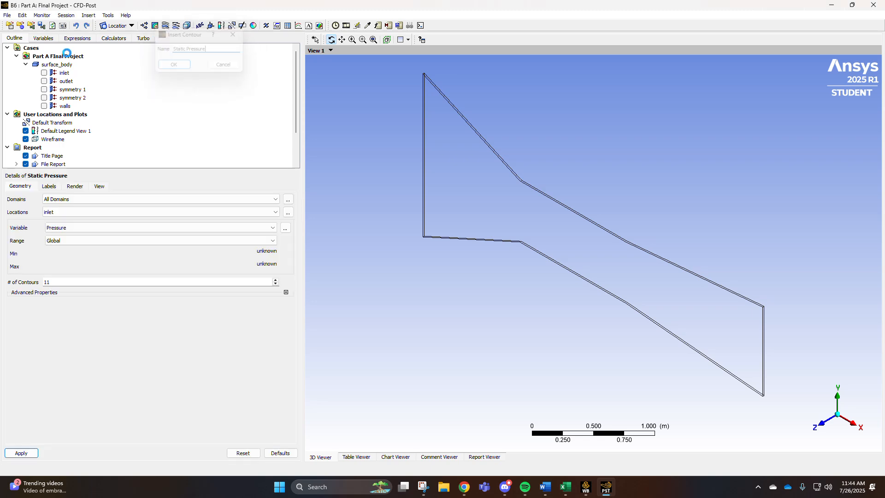
Set the Static Pressure contour's location to symmetry 1 and its variable to Pressure.
{"action": "left_click", "coordinate": [277, 198]}
{"action": "left_click", "coordinate": [254, 206]}
{"action": "left_click", "coordinate": [256, 213]}
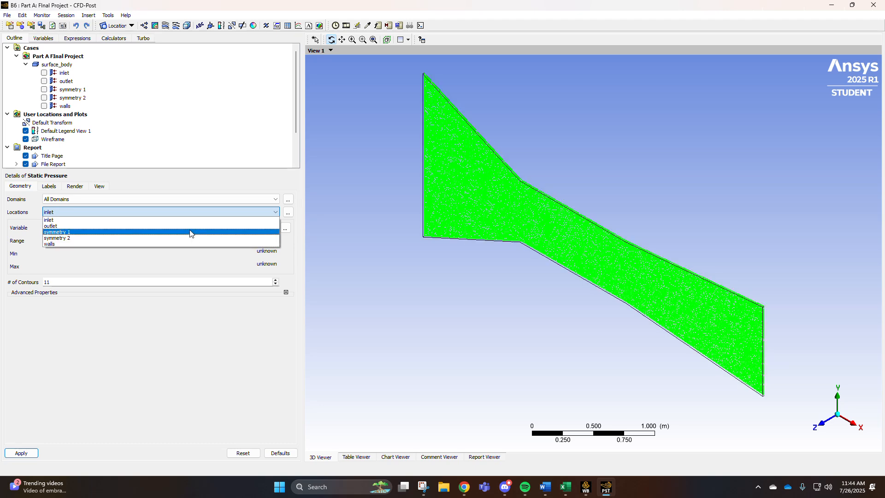
{"action": "left_click", "coordinate": [191, 232]}
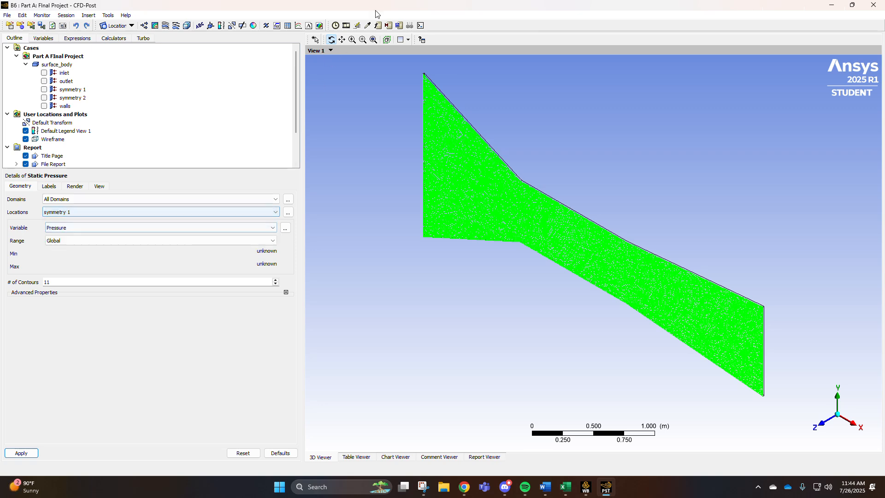
{"action": "left_click", "coordinate": [150, 228]}
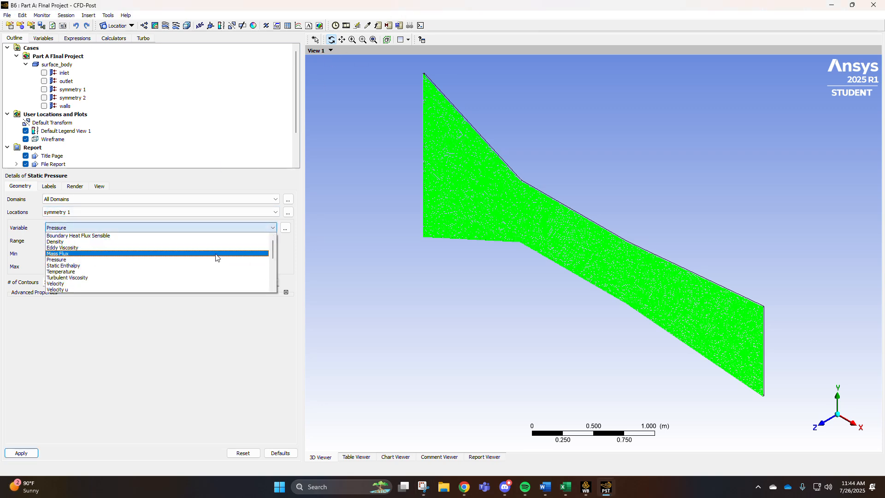
{"action": "scroll", "coordinate": [140, 264], "scroll_direction": "down", "scroll_amount": 2}
{"action": "scroll", "coordinate": [140, 264], "scroll_direction": "up", "scroll_amount": 2}
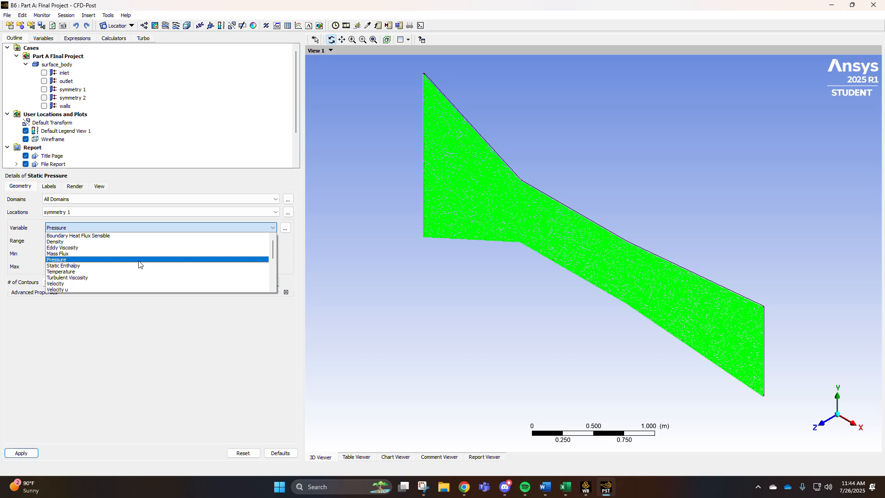
{"action": "scroll", "coordinate": [140, 264], "scroll_direction": "down", "scroll_amount": 3}
{"action": "scroll", "coordinate": [140, 264], "scroll_direction": "up", "scroll_amount": 3}
{"action": "left_click", "coordinate": [139, 261]}
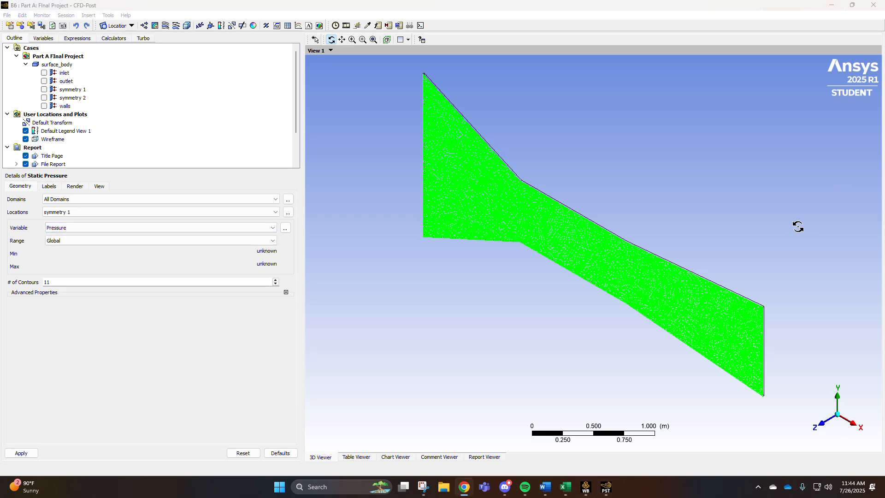
Set the number of contours to 110 and apply the Static Pressure contour.
{"action": "left_click", "coordinate": [69, 280]}
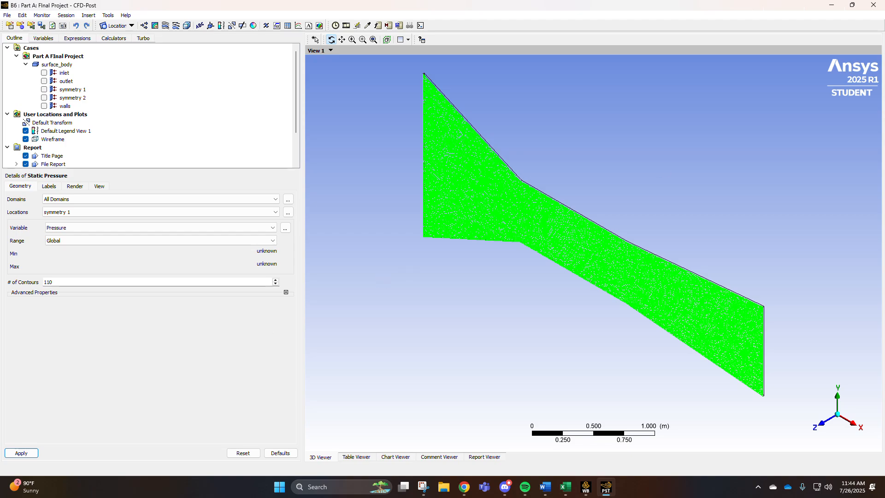
{"action": "left_click", "coordinate": [821, 423]}
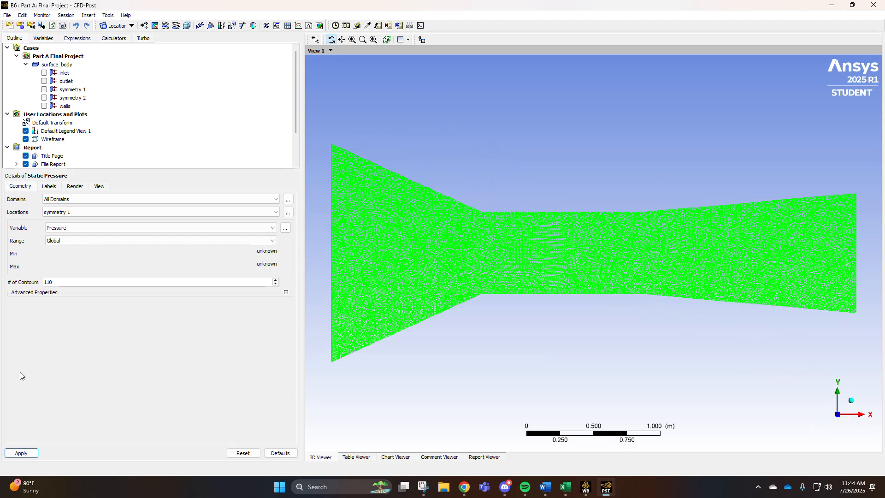
{"action": "left_click", "coordinate": [21, 452]}
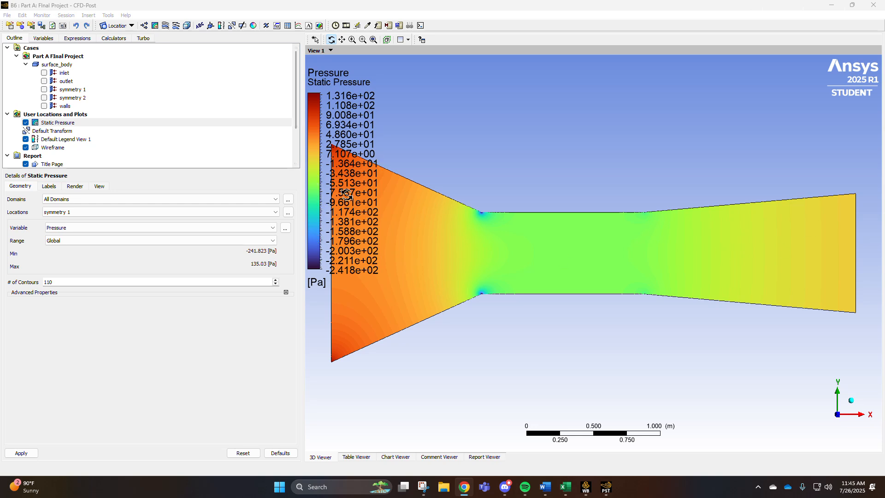
Insert a new contour named Velocity Contour.
{"action": "scroll", "coordinate": [453, 268], "scroll_direction": "up", "scroll_amount": 2}
{"action": "scroll", "coordinate": [453, 272], "scroll_direction": "down", "scroll_amount": 4}
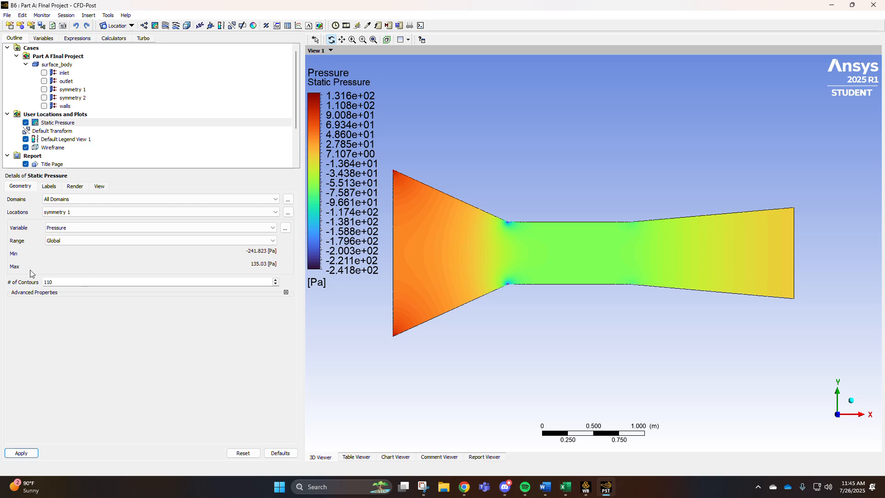
{"action": "left_click", "coordinate": [187, 25]}
{"action": "type", "text": "Velocity"}
{"action": "key", "text": "Return"}
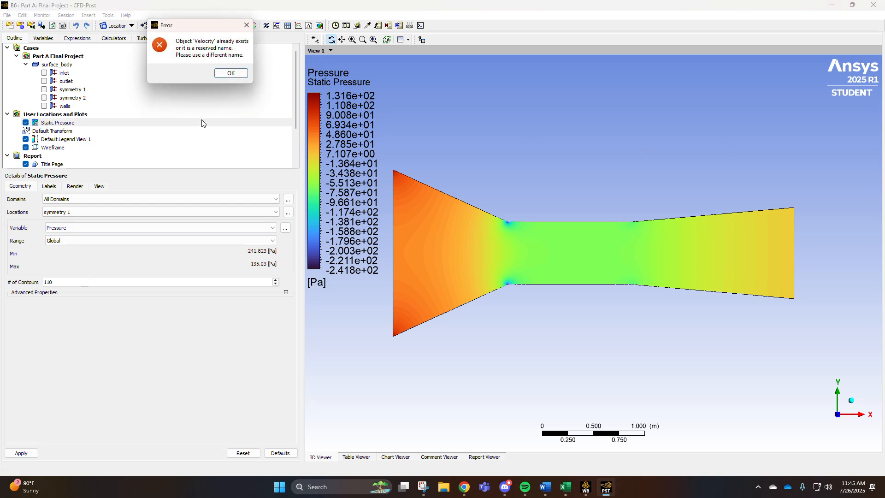
{"action": "left_click", "coordinate": [231, 73]}
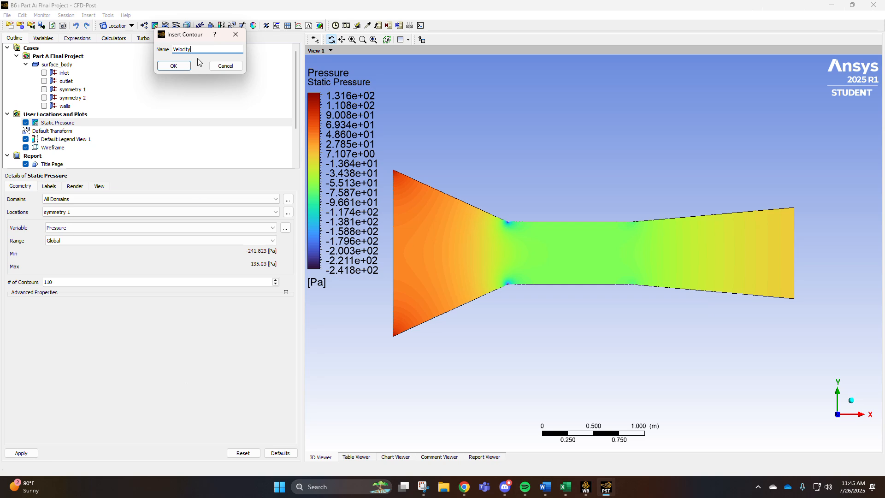
{"action": "type", "text": "Contour"}
{"action": "key", "text": "Return"}
Hide the Static Pressure contour.
{"action": "scroll", "coordinate": [52, 120], "scroll_direction": "down", "scroll_amount": 2}
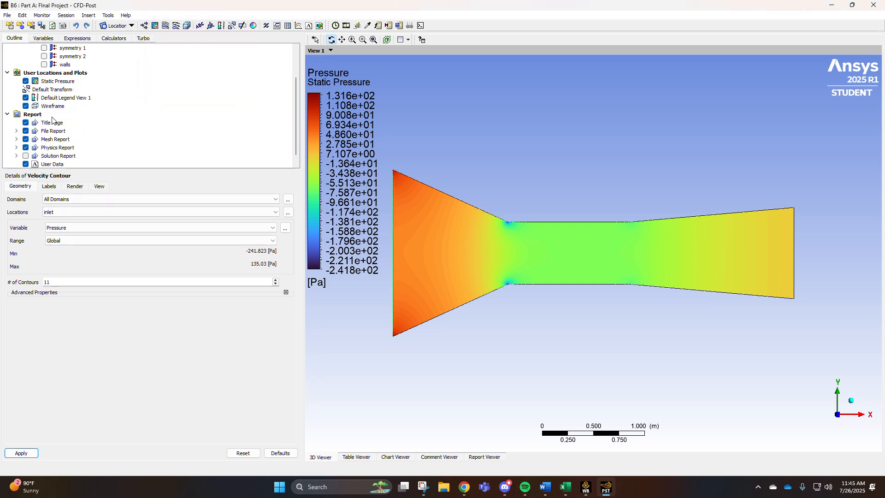
{"action": "scroll", "coordinate": [53, 134], "scroll_direction": "up", "scroll_amount": 2}
{"action": "left_click", "coordinate": [26, 122]}
Set Velocity Contour to symmetry 1 with variable Velocity and 110 contours, and apply it.
{"action": "left_click", "coordinate": [274, 213]}
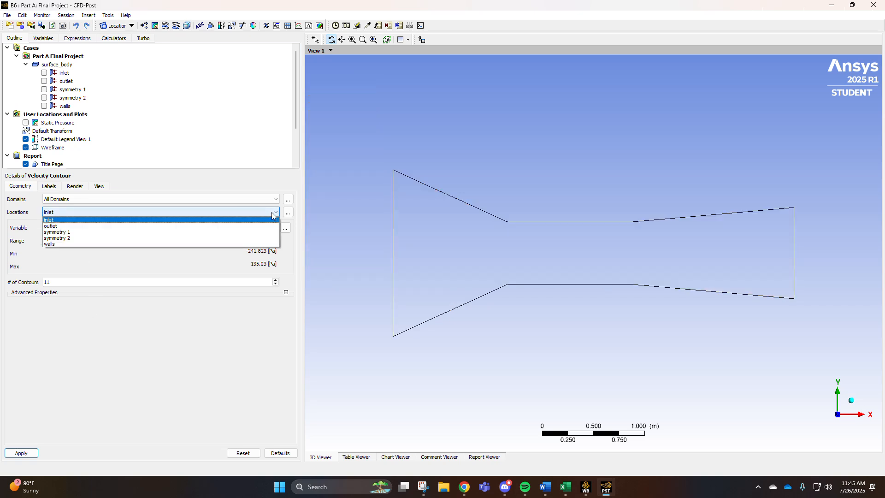
{"action": "left_click", "coordinate": [161, 229]}
{"action": "left_click", "coordinate": [73, 281]}
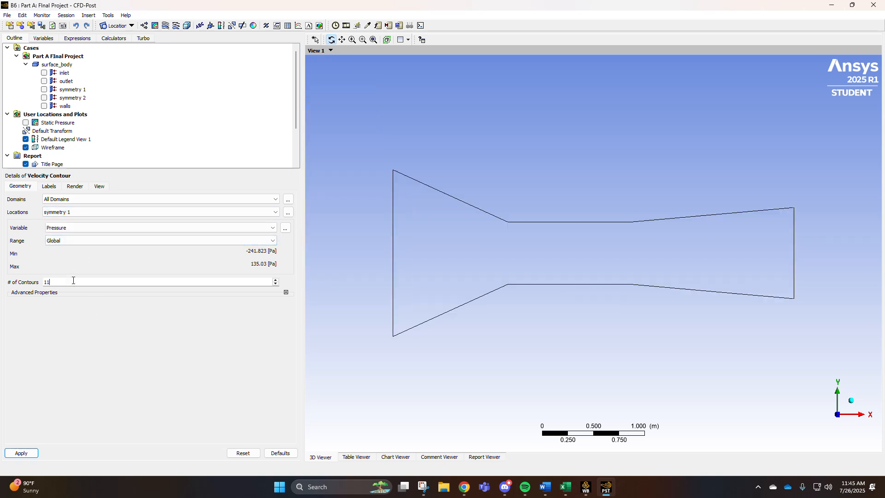
{"action": "left_click", "coordinate": [271, 229]}
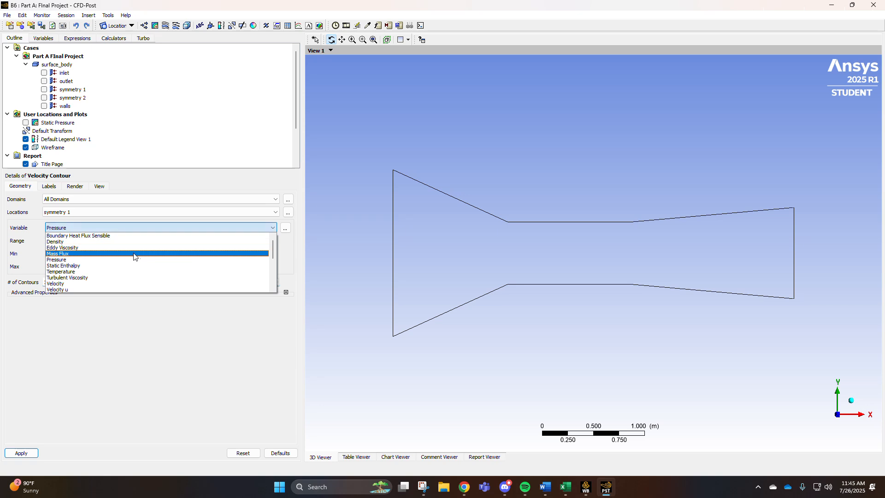
{"action": "scroll", "coordinate": [85, 251], "scroll_direction": "down", "scroll_amount": 2}
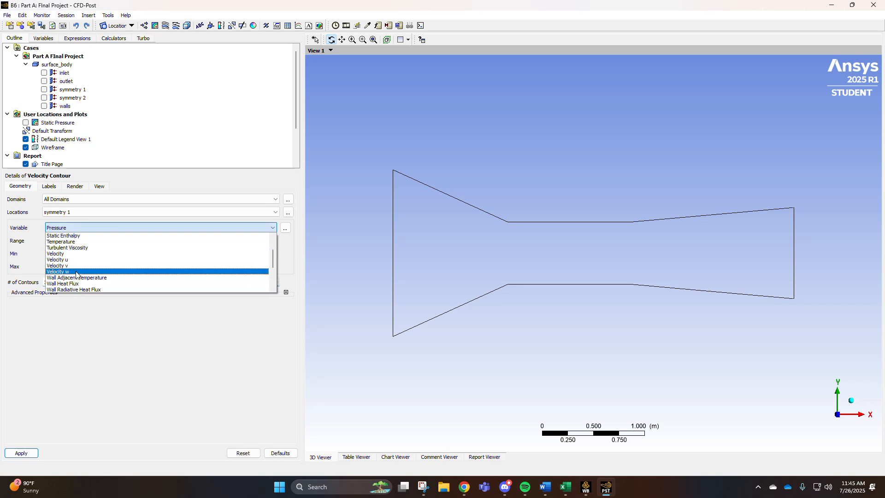
{"action": "left_click", "coordinate": [78, 254]}
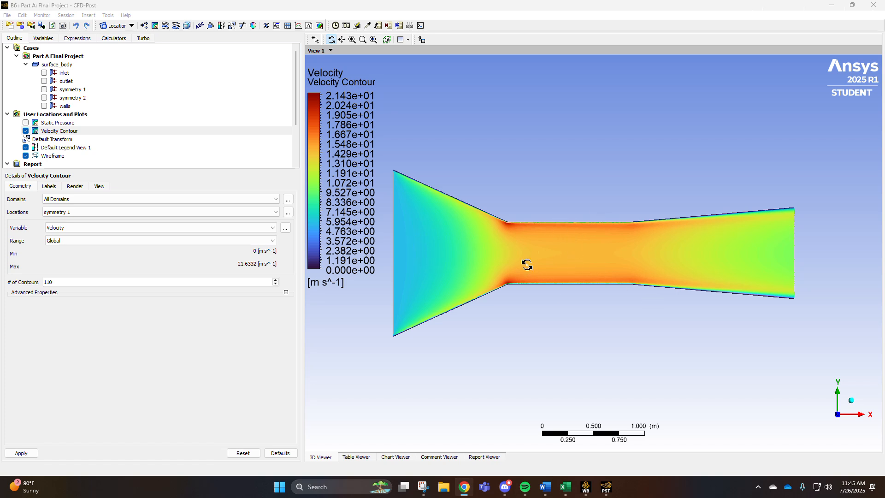
{"action": "scroll", "coordinate": [507, 219], "scroll_direction": "up", "scroll_amount": 2}
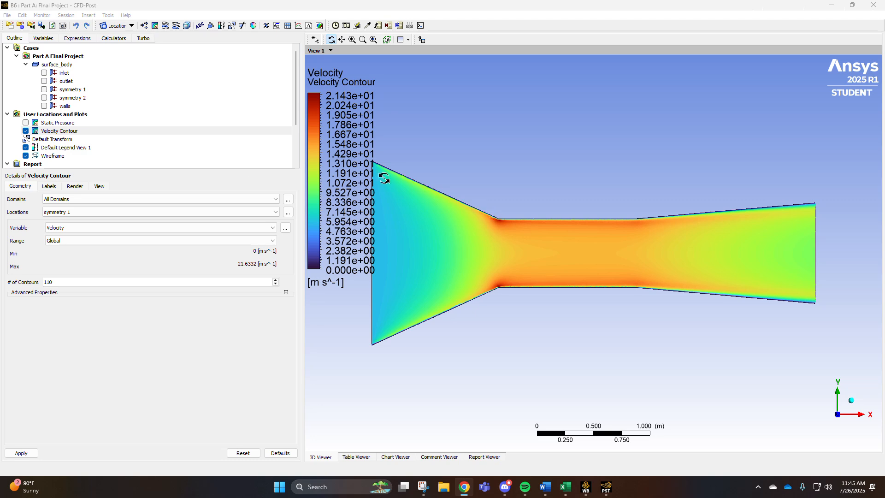
{"action": "scroll", "coordinate": [480, 313], "scroll_direction": "down", "scroll_amount": 2}
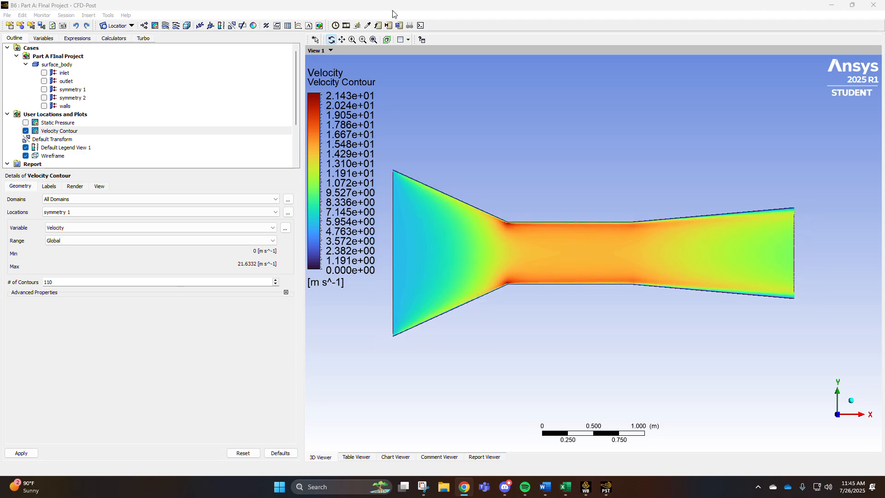
{"action": "left_click", "coordinate": [258, 228]}
{"action": "scroll", "coordinate": [137, 272], "scroll_direction": "down", "scroll_amount": 3}
{"action": "scroll", "coordinate": [136, 281], "scroll_direction": "up", "scroll_amount": 5}
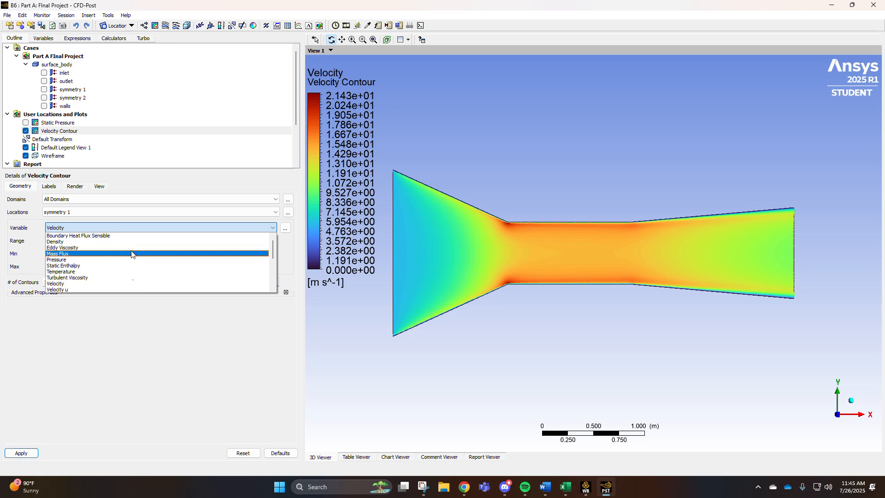
{"action": "scroll", "coordinate": [87, 275], "scroll_direction": "down", "scroll_amount": 2}
{"action": "scroll", "coordinate": [88, 275], "scroll_direction": "up", "scroll_amount": 2}
{"action": "scroll", "coordinate": [91, 278], "scroll_direction": "down", "scroll_amount": 3}
{"action": "scroll", "coordinate": [94, 278], "scroll_direction": "up", "scroll_amount": 3}
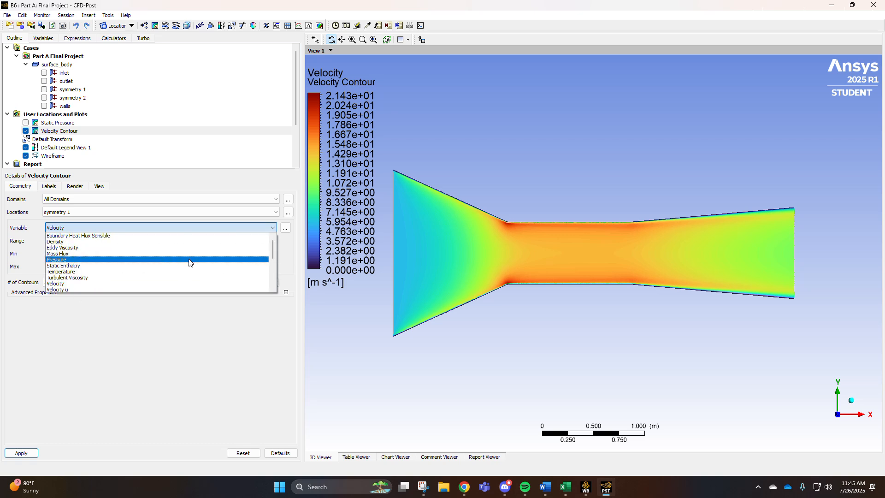
{"action": "left_click", "coordinate": [154, 347]}
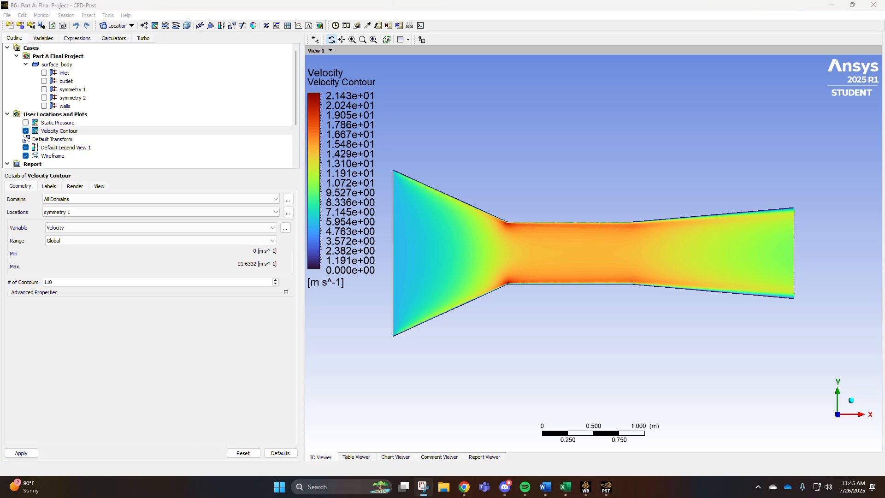
Insert a streamline named Streamline 1 and hide the Velocity Contour.
{"action": "left_click", "coordinate": [165, 26]}
{"action": "key", "text": "Return"}
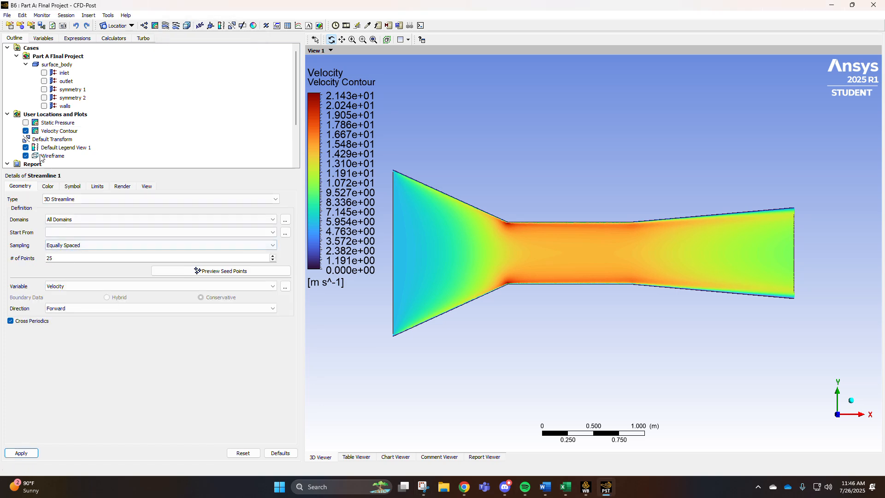
{"action": "left_click", "coordinate": [26, 131]}
Set the streamline's domain to All Domains and 250 points, and try to apply it.
{"action": "left_click", "coordinate": [266, 199]}
{"action": "left_click", "coordinate": [262, 210]}
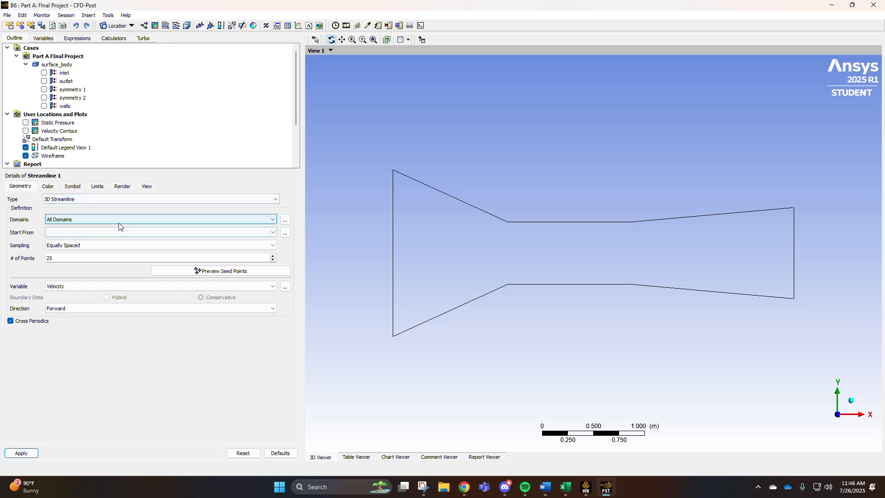
{"action": "left_click", "coordinate": [131, 220]}
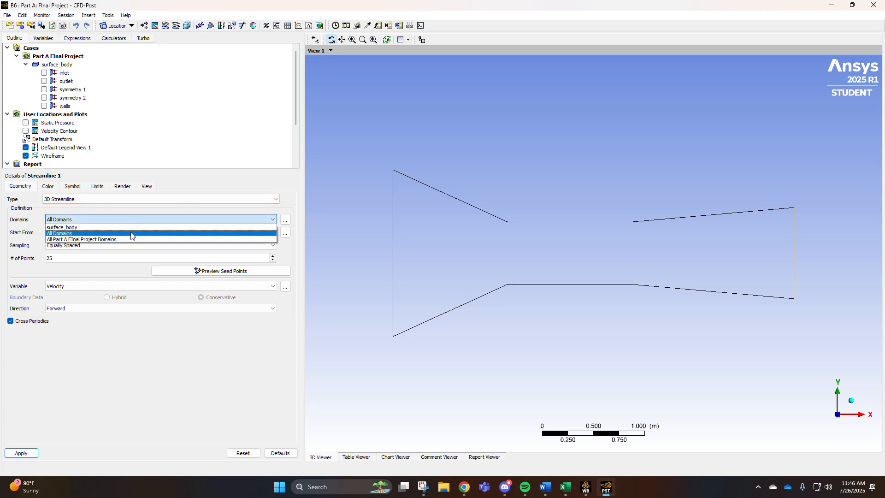
{"action": "left_click", "coordinate": [132, 234]}
{"action": "left_click", "coordinate": [101, 256]}
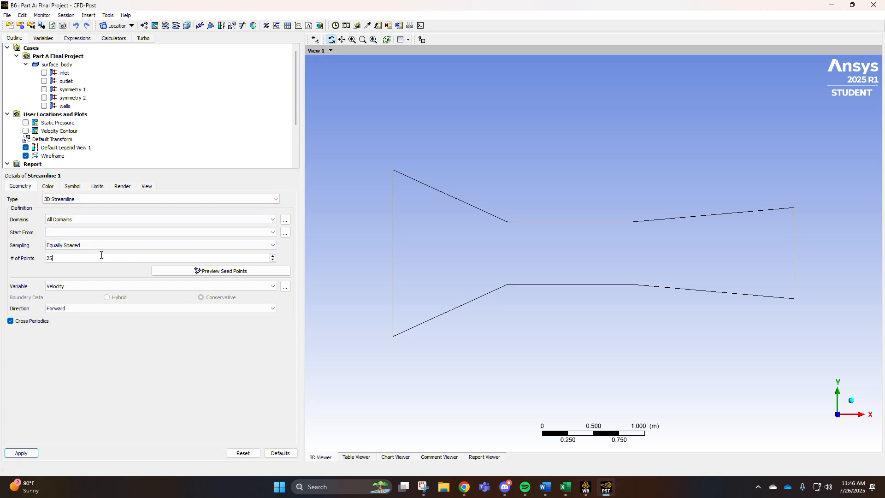
{"action": "left_click", "coordinate": [21, 454]}
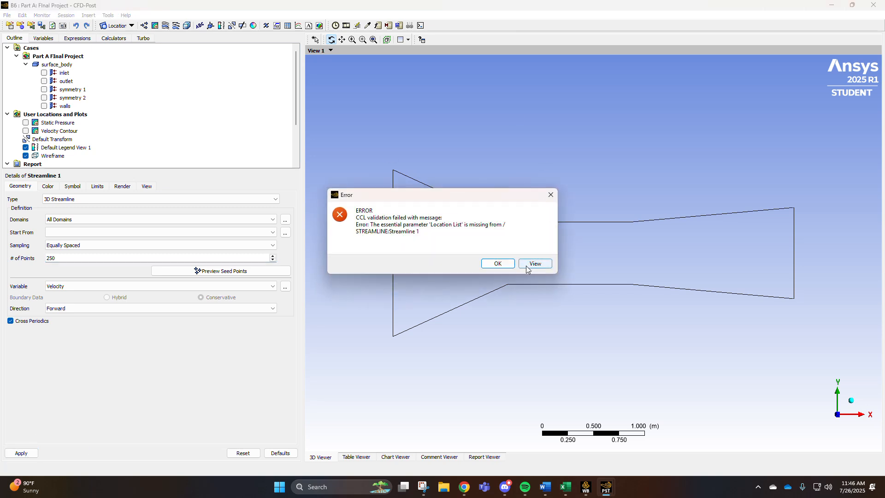
{"action": "left_click", "coordinate": [498, 263]}
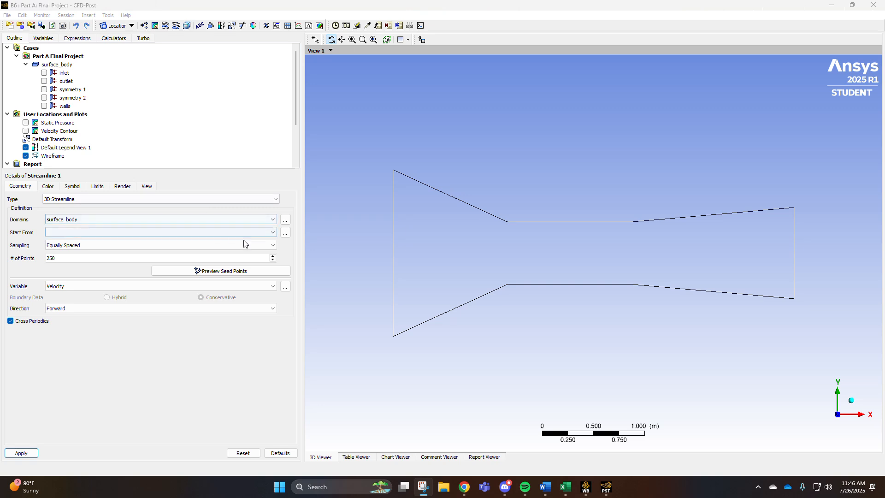
Set the streamline to start from symmetry 1 and apply it.
{"action": "left_click", "coordinate": [251, 220]}
{"action": "left_click", "coordinate": [186, 235]}
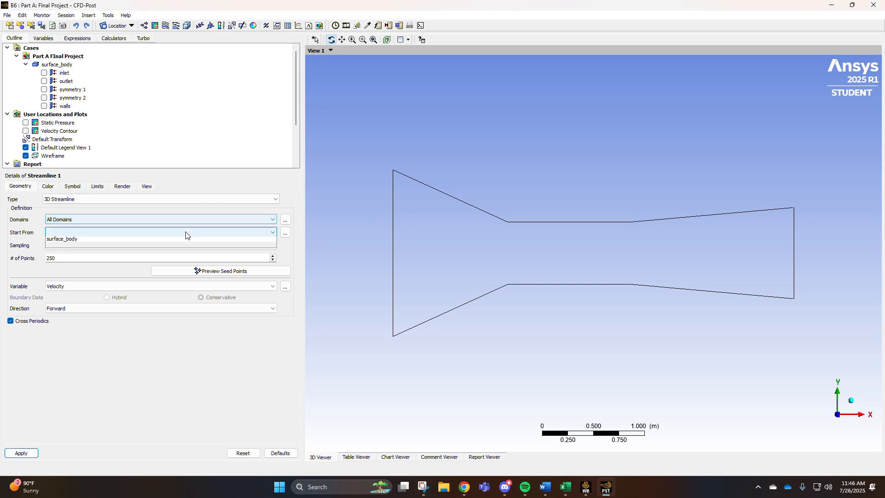
{"action": "left_click", "coordinate": [83, 232]}
{"action": "left_click", "coordinate": [60, 252]}
{"action": "left_click", "coordinate": [11, 456]}
{"action": "scroll", "coordinate": [544, 213], "scroll_direction": "down", "scroll_amount": 1}
{"action": "scroll", "coordinate": [546, 240], "scroll_direction": "up", "scroll_amount": 5}
{"action": "scroll", "coordinate": [542, 260], "scroll_direction": "up", "scroll_amount": 2}
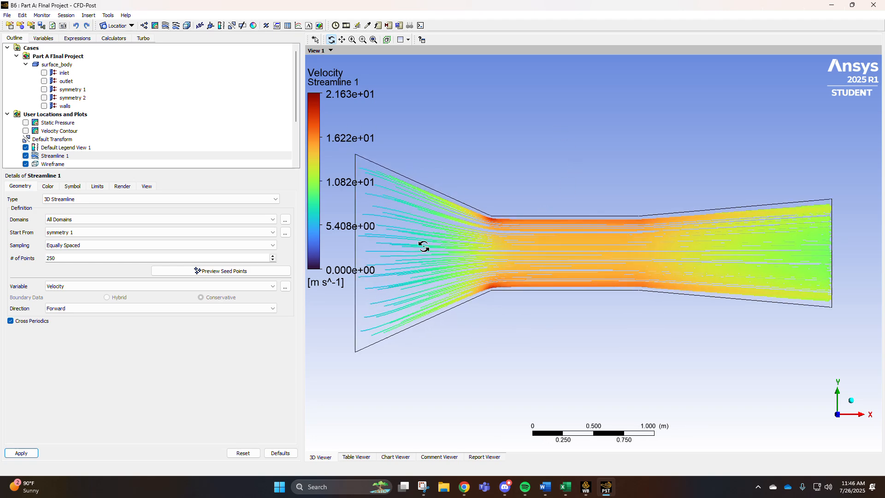
{"action": "scroll", "coordinate": [486, 241], "scroll_direction": "down", "scroll_amount": 2}
{"action": "scroll", "coordinate": [486, 241], "scroll_direction": "down", "scroll_amount": 1}
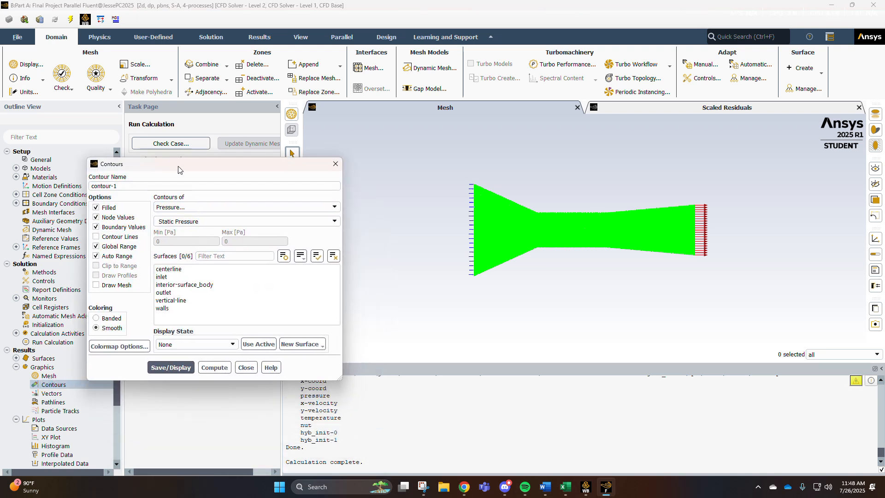
Create a contour of Pressure showing Dynamic Pressure and name it dynamic-pressure.
{"action": "left_click", "coordinate": [334, 207]}
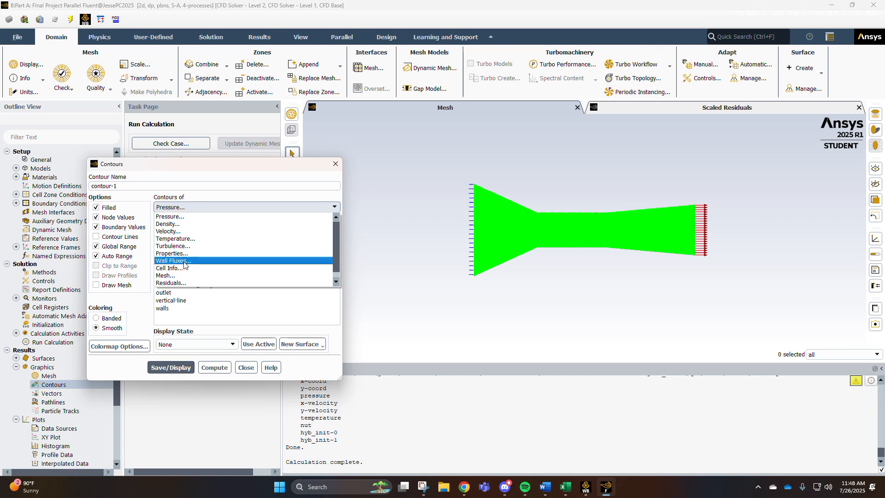
{"action": "left_click", "coordinate": [198, 216]}
{"action": "left_click", "coordinate": [321, 222]}
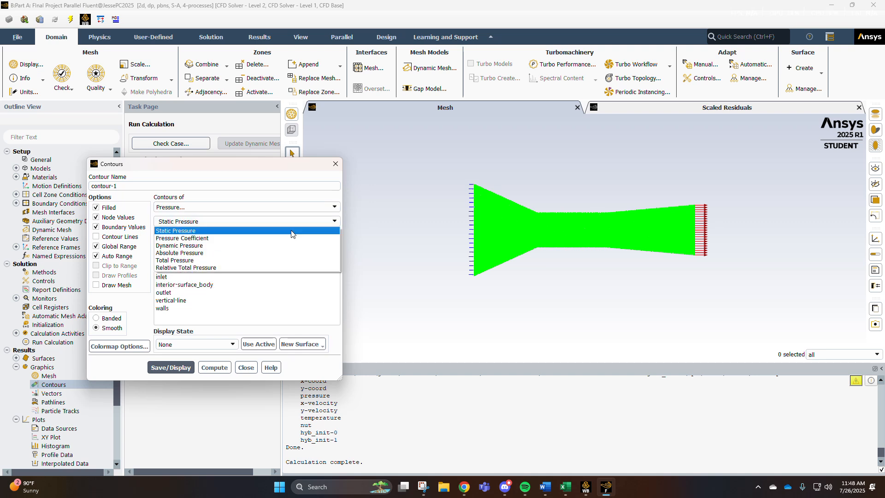
{"action": "left_click", "coordinate": [202, 243]}
{"action": "left_click_drag", "start_coordinate": [128, 188], "coordinate": [40, 187]}
{"action": "type", "text": "dynamic-pressure"}
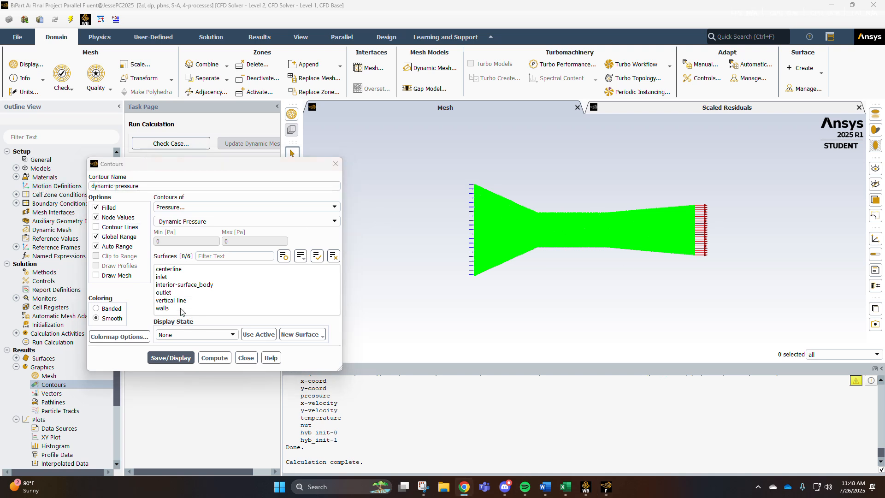
Display the dynamic-pressure contour on inlet, interior-surface_body, outlet and walls, and close the Contours dialog.
{"action": "left_click", "coordinate": [171, 277]}
{"action": "left_click", "coordinate": [175, 292]}
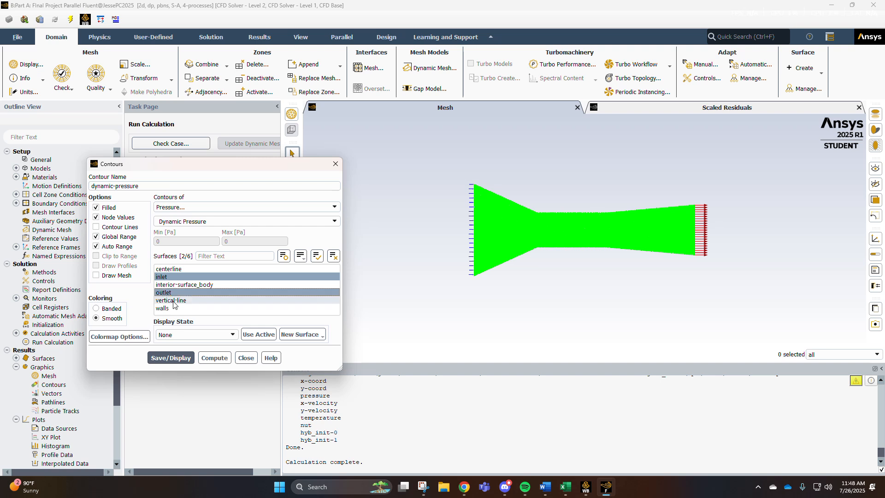
{"action": "left_click", "coordinate": [174, 286]}
{"action": "left_click", "coordinate": [173, 301]}
{"action": "left_click", "coordinate": [172, 308]}
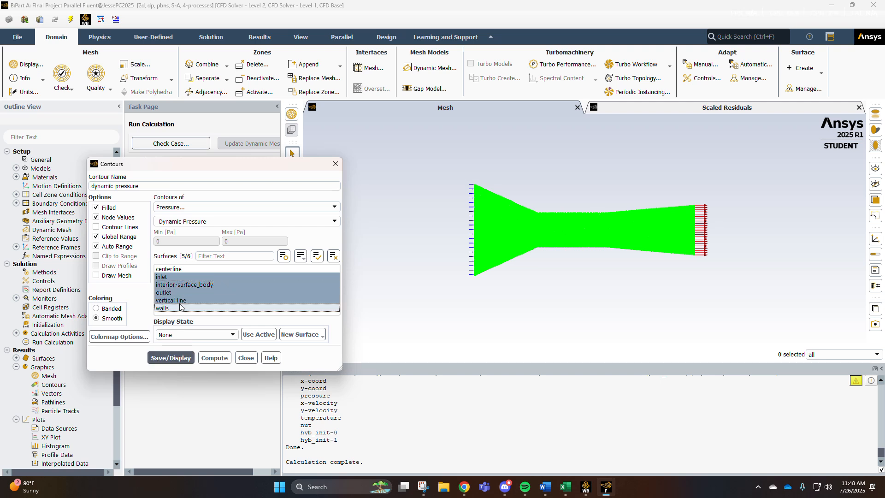
{"action": "left_click", "coordinate": [174, 301]}
{"action": "left_click", "coordinate": [175, 358]}
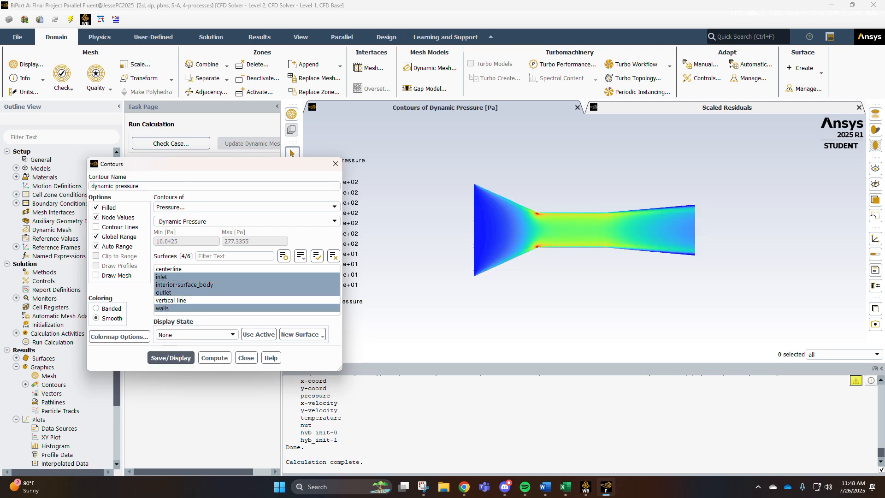
{"action": "scroll", "coordinate": [553, 192], "scroll_direction": "up", "scroll_amount": 5}
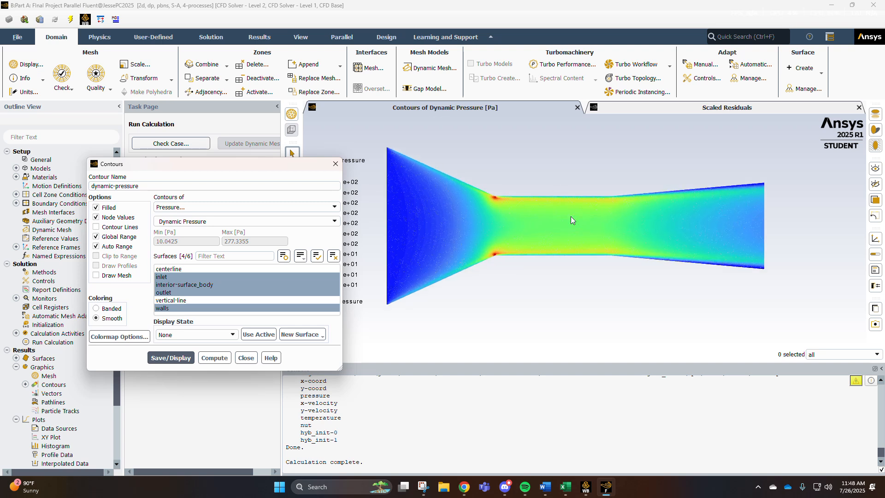
{"action": "left_click_drag", "start_coordinate": [223, 162], "coordinate": [145, 195]}
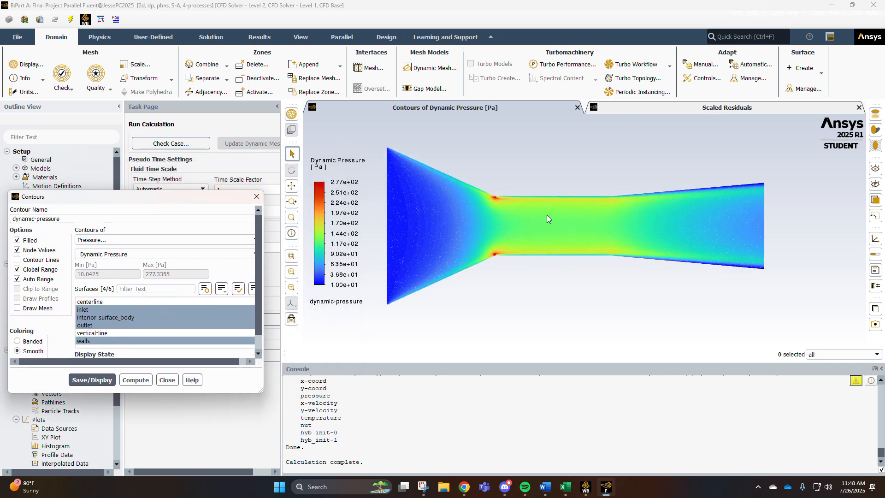
{"action": "left_click_drag", "start_coordinate": [118, 196], "coordinate": [151, 161]}
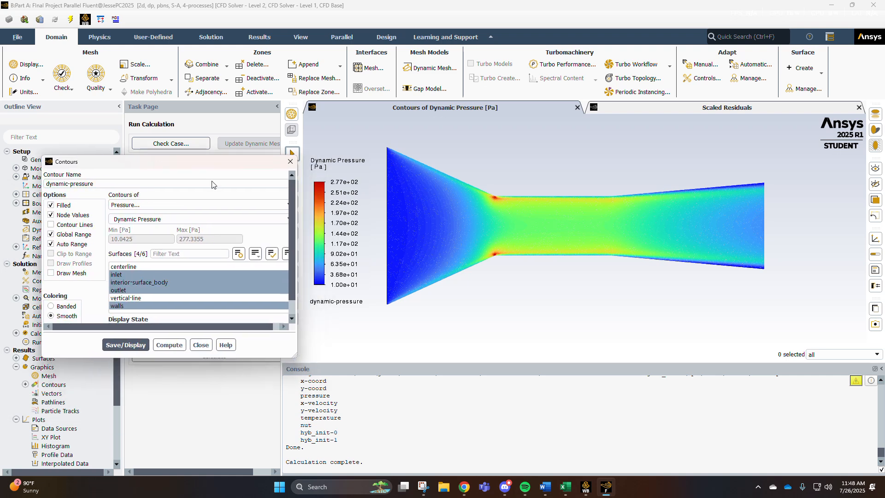
{"action": "left_click", "coordinate": [200, 345]}
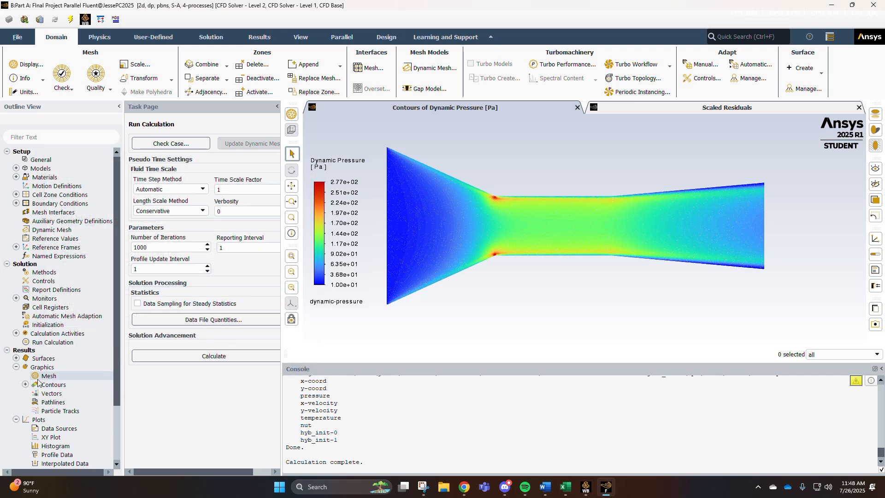
Start a new contour named total-pressure showing Total Pressure.
{"action": "left_click", "coordinate": [26, 385]}
{"action": "left_click", "coordinate": [26, 385]}
{"action": "double_click", "coordinate": [54, 385]}
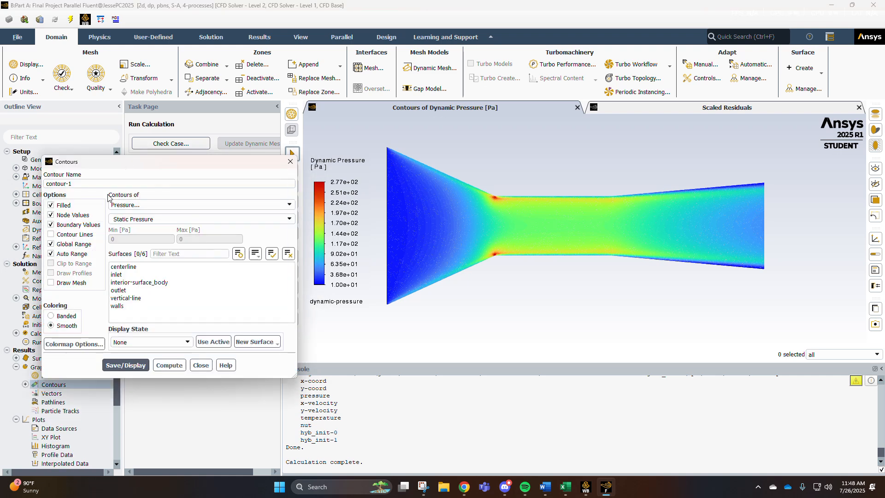
{"action": "key", "text": "BackSpace"}
{"action": "key", "text": "BackSpace"}
{"action": "key", "text": "BackSpace"}
{"action": "key", "text": "BackSpace"}
{"action": "key", "text": "BackSpace"}
{"action": "key", "text": "BackSpace"}
{"action": "key", "text": "BackSpace"}
{"action": "type", "text": "total-pressire"}
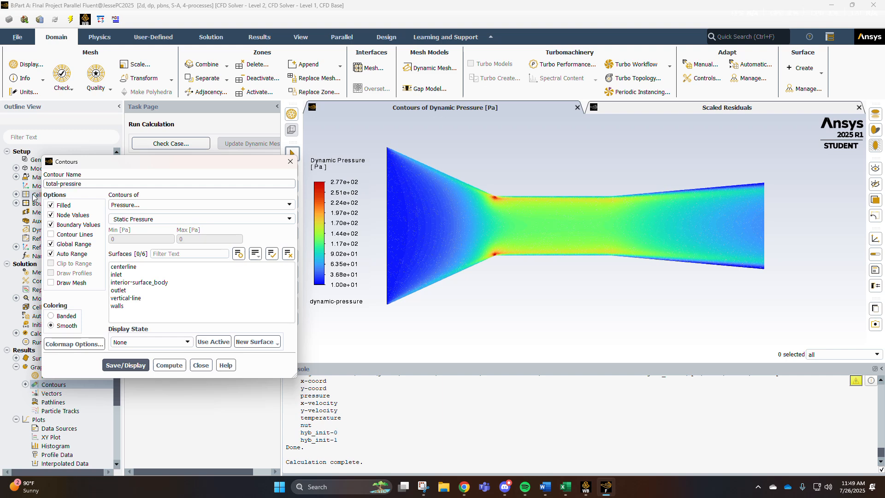
{"action": "key", "text": "BackSpace"}
{"action": "key", "text": "BackSpace"}
{"action": "key", "text": "BackSpace"}
{"action": "type", "text": "ure"}
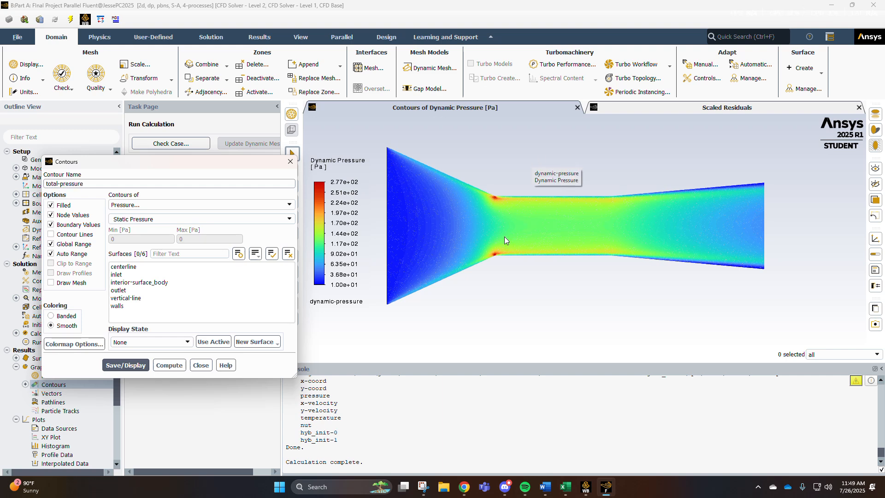
{"action": "left_click", "coordinate": [290, 220]}
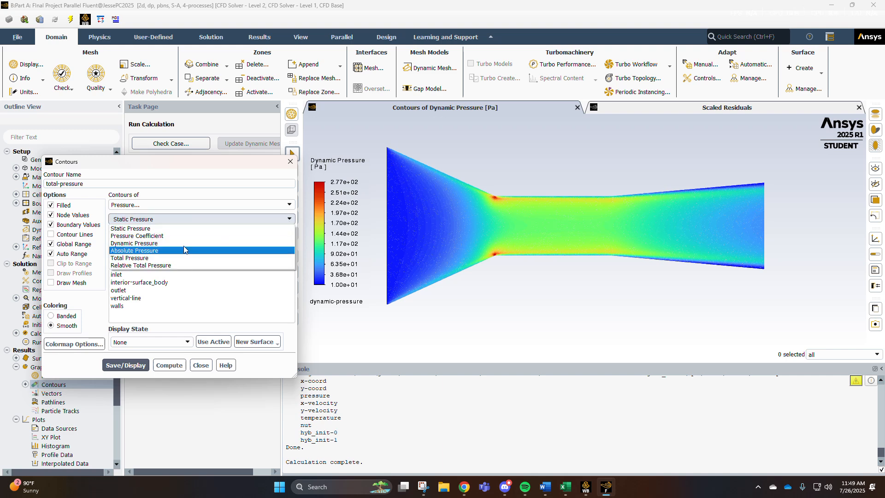
{"action": "left_click", "coordinate": [160, 255]}
Display the total-pressure contour on inlet, interior-surface_body, outlet and walls, and close the dialog.
{"action": "left_click", "coordinate": [121, 275]}
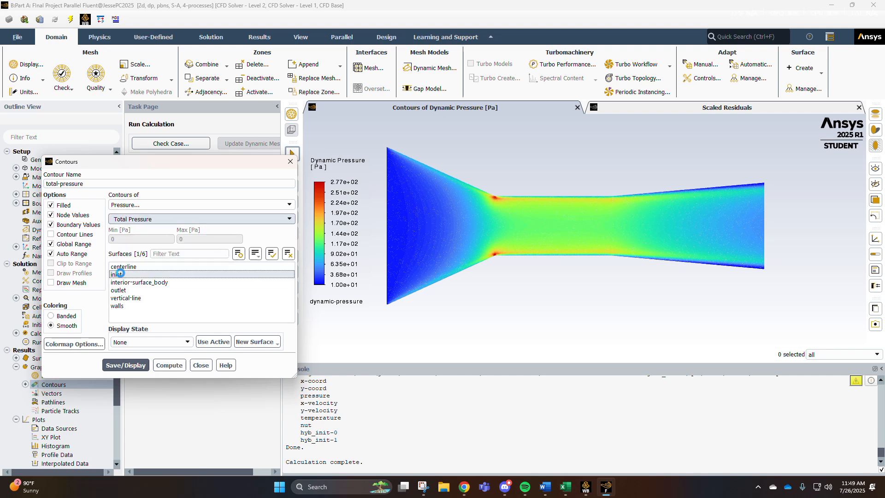
{"action": "left_click", "coordinate": [122, 283]}
{"action": "left_click", "coordinate": [123, 291]}
{"action": "left_click", "coordinate": [123, 307]}
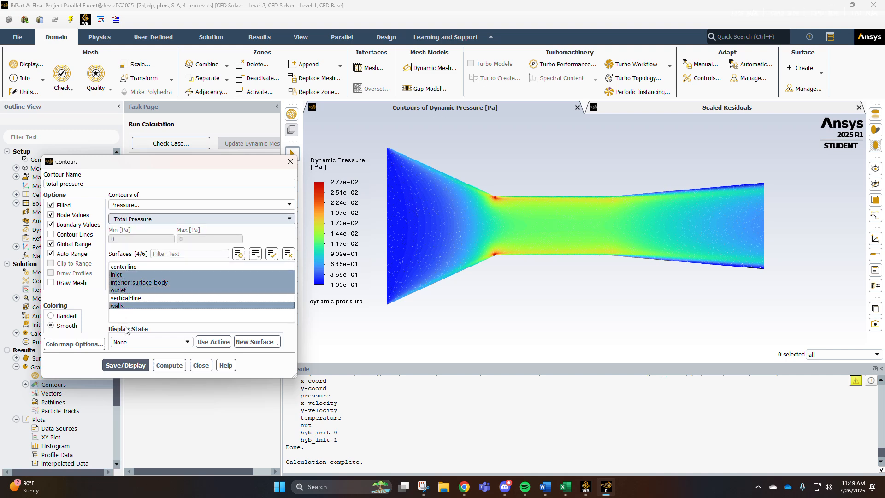
{"action": "left_click", "coordinate": [134, 367]}
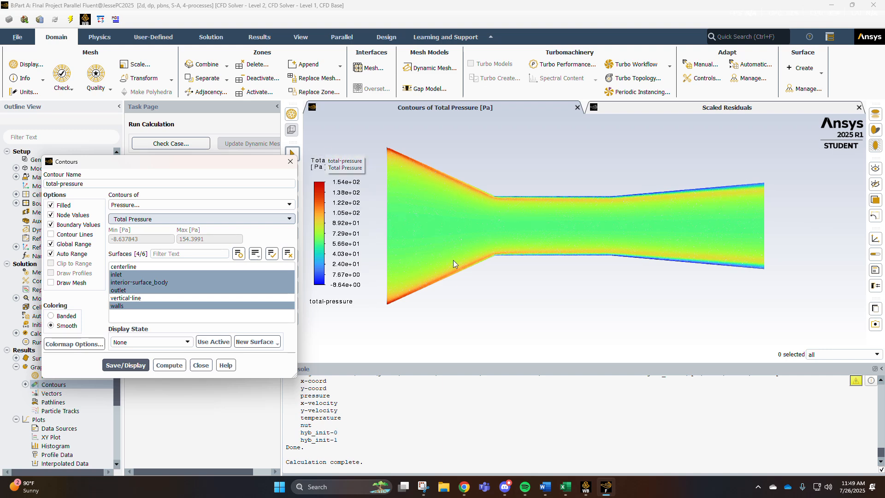
{"action": "left_click", "coordinate": [202, 365]}
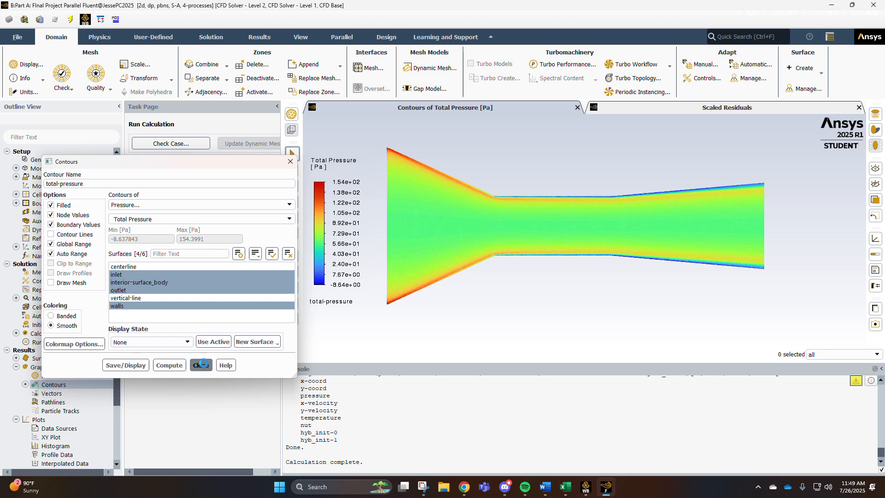